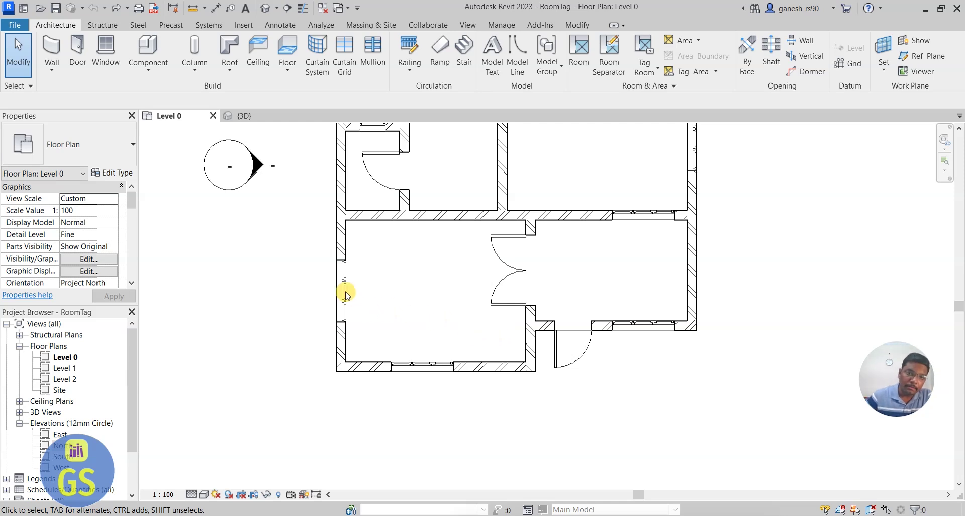
# - Delete the awning window in the west exterior wall of the southwest room
pyautogui.scroll(2, 429, 345)
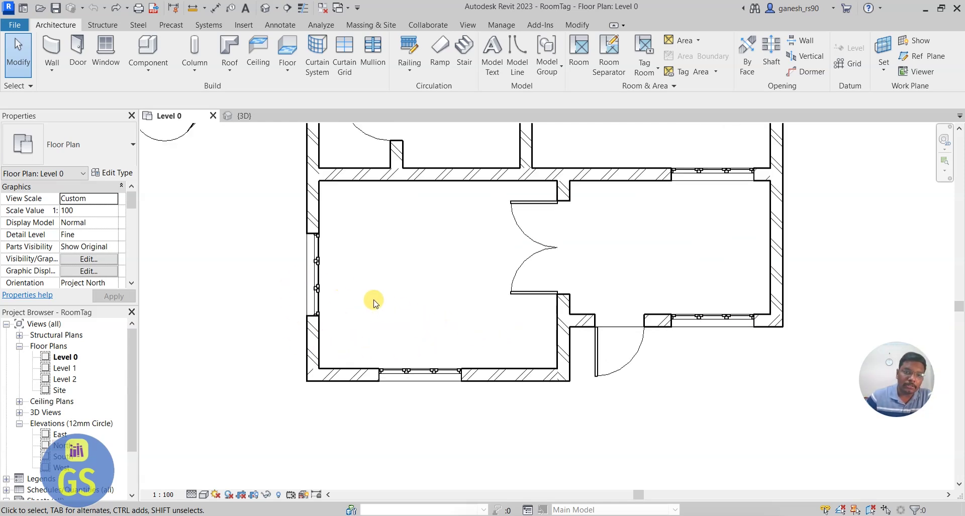
pyautogui.click(316, 290)
pyautogui.click(286, 286)
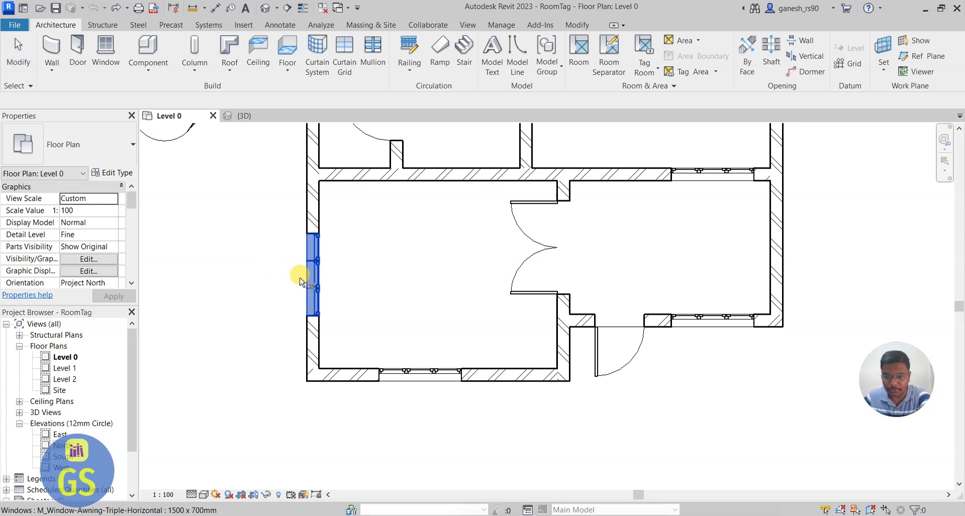
pyautogui.press('Escape')
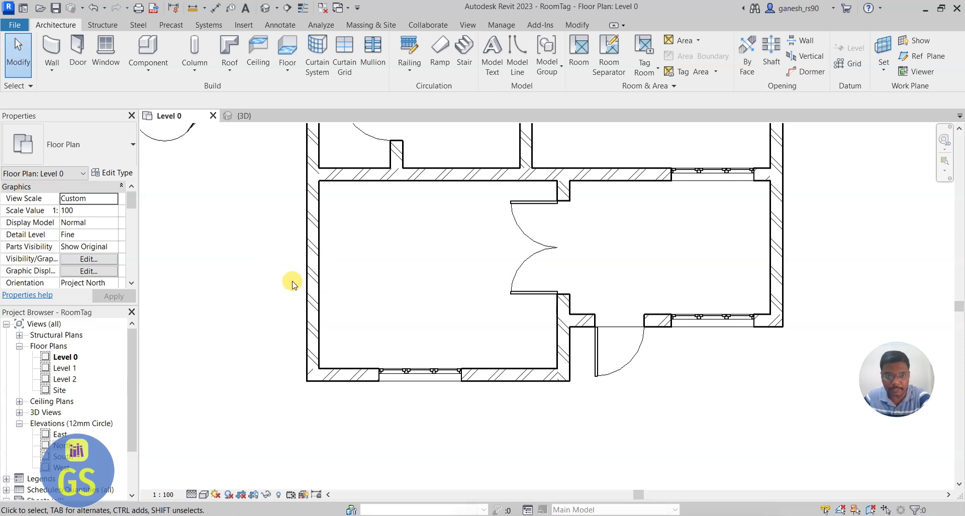
# - Shorten the west and south exterior walls away from their shared corner to leave the southwest corner of the plan open
pyautogui.click(312, 349)
pyautogui.moveTo(314, 374); pyautogui.dragTo(314, 291)
pyautogui.click(332, 382)
pyautogui.moveTo(315, 375); pyautogui.dragTo(355, 374)
pyautogui.click(352, 423)
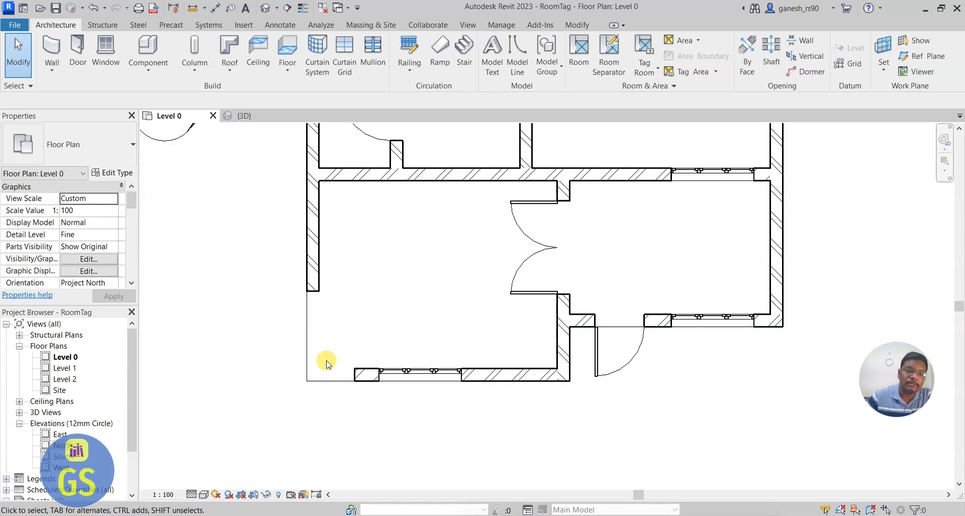
# - Start an architectural wall of type Curtain_Wall-Storefront using the Fillet Arc draw option
pyautogui.click(56, 70)
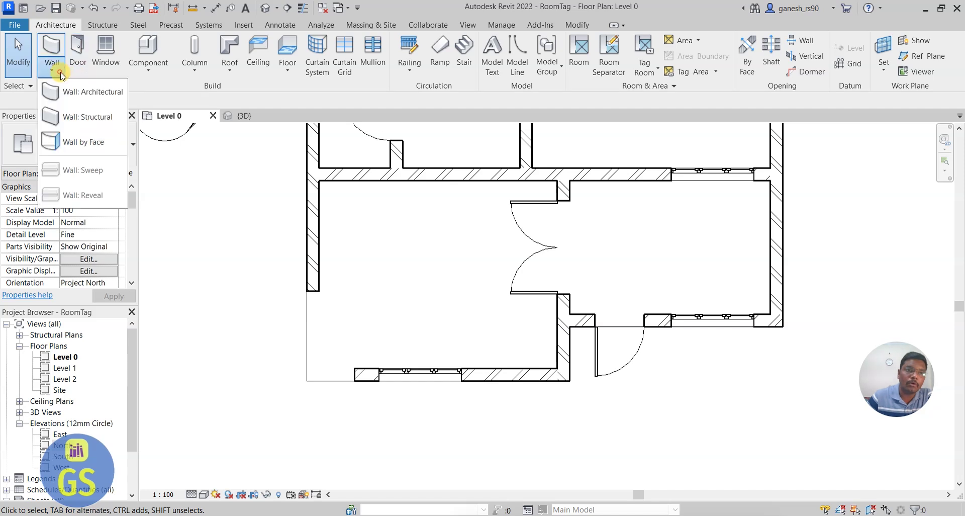
pyautogui.click(75, 103)
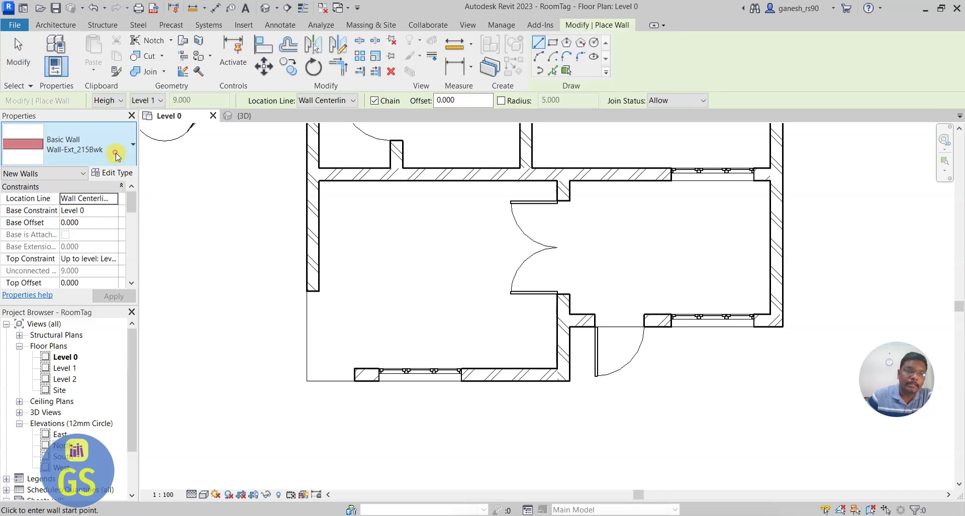
pyautogui.click(117, 156)
pyautogui.scroll(-5, 113, 271)
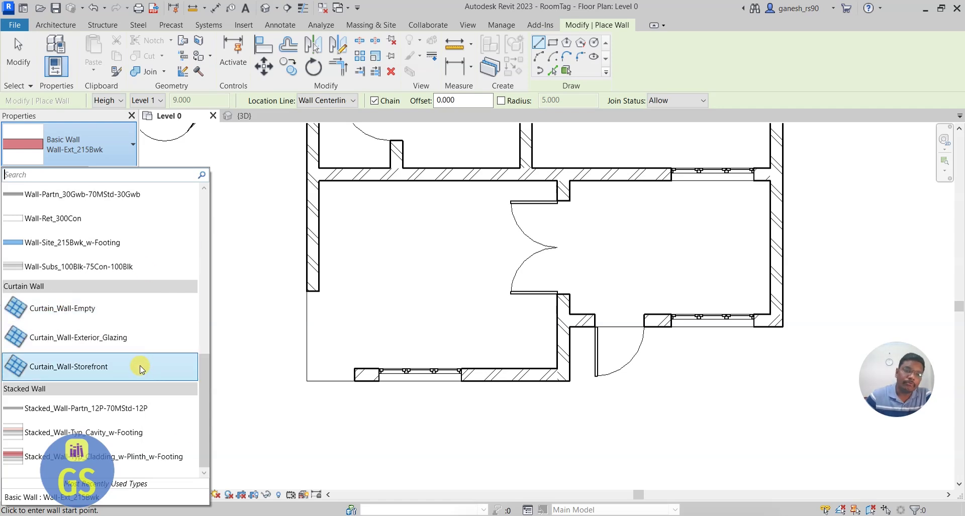
pyautogui.moveTo(140, 369)
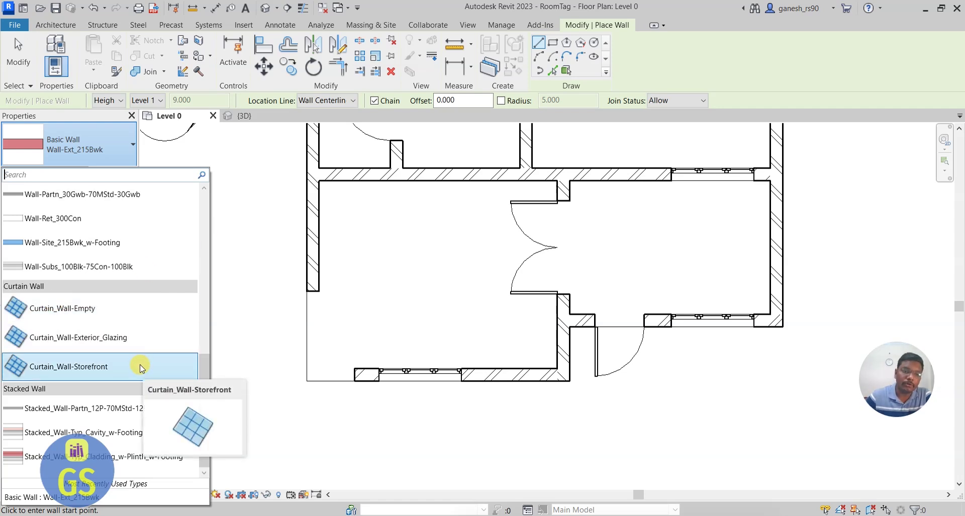
pyautogui.click(140, 368)
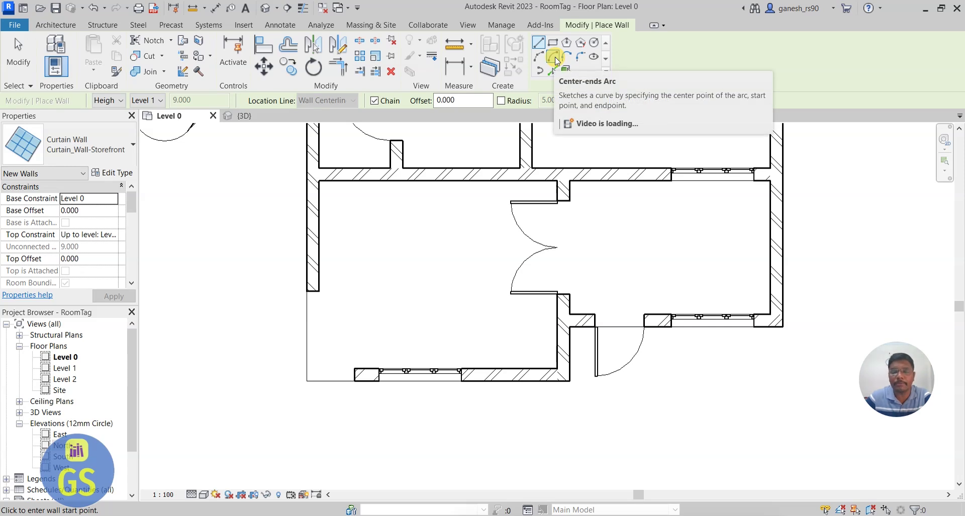
pyautogui.click(581, 57)
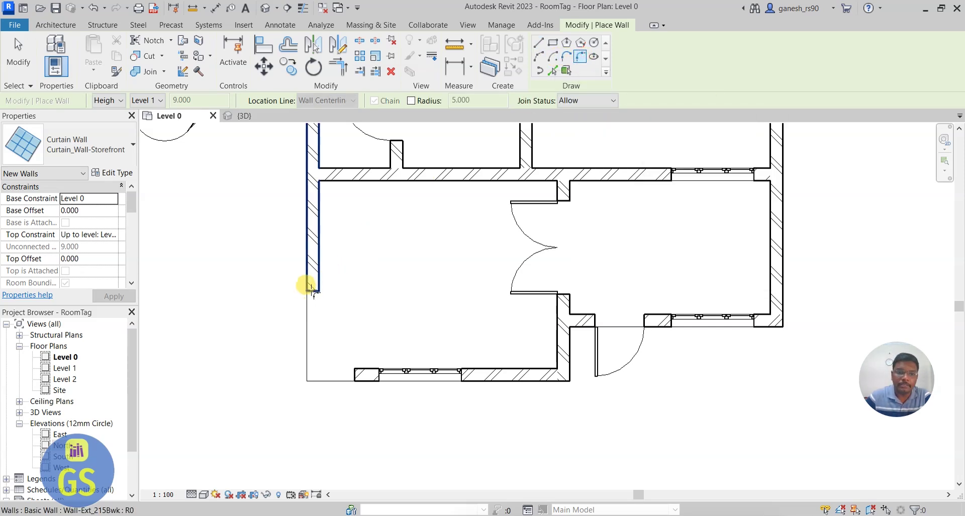
pyautogui.click(354, 373)
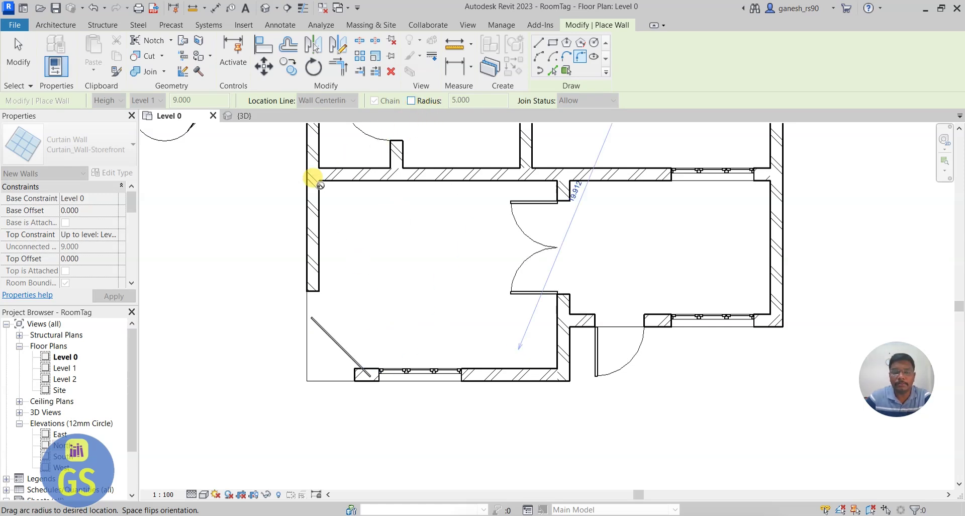
pyautogui.press('Escape')
pyautogui.press('Escape')
pyautogui.click(396, 156)
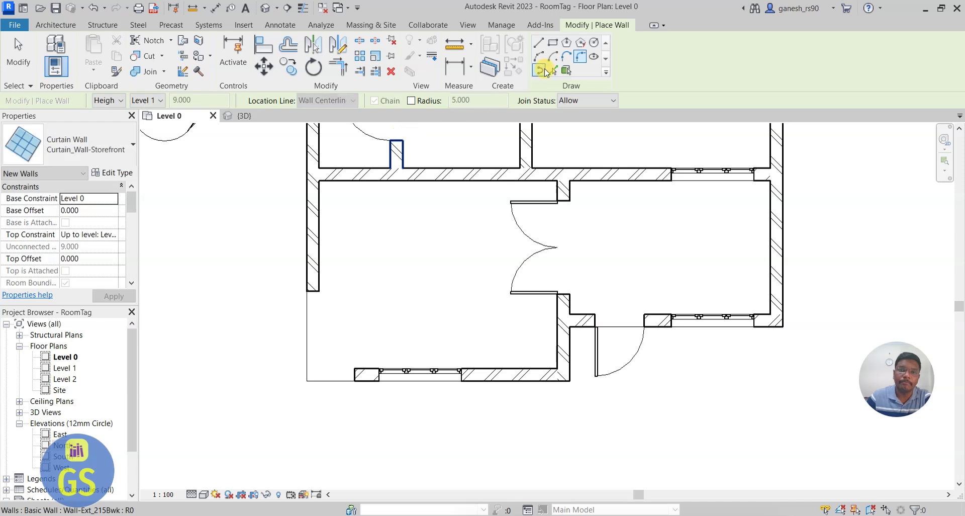
# - Draw the storefront curtain wall as a fillet arc of fixed radius 5.000 between the west and south walls at the open corner
pyautogui.click(411, 101)
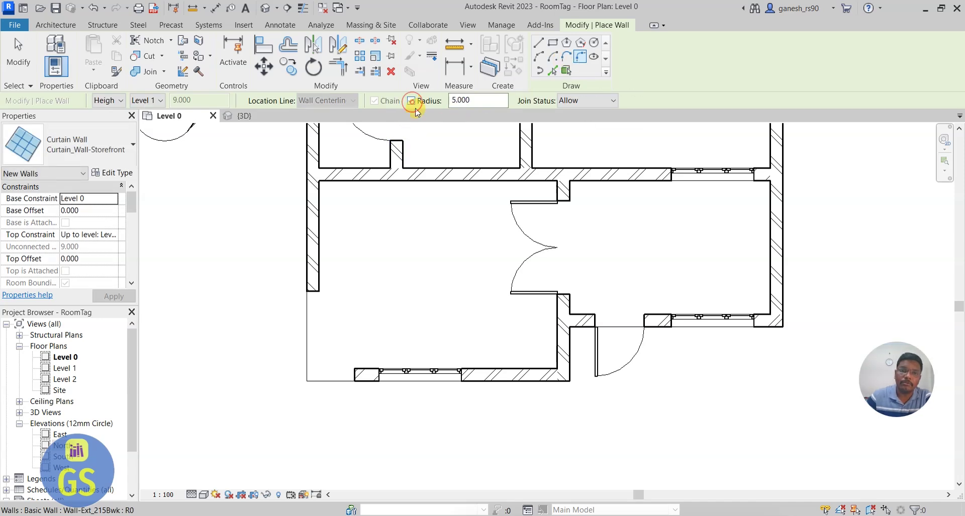
pyautogui.moveTo(476, 100); pyautogui.dragTo(447, 100)
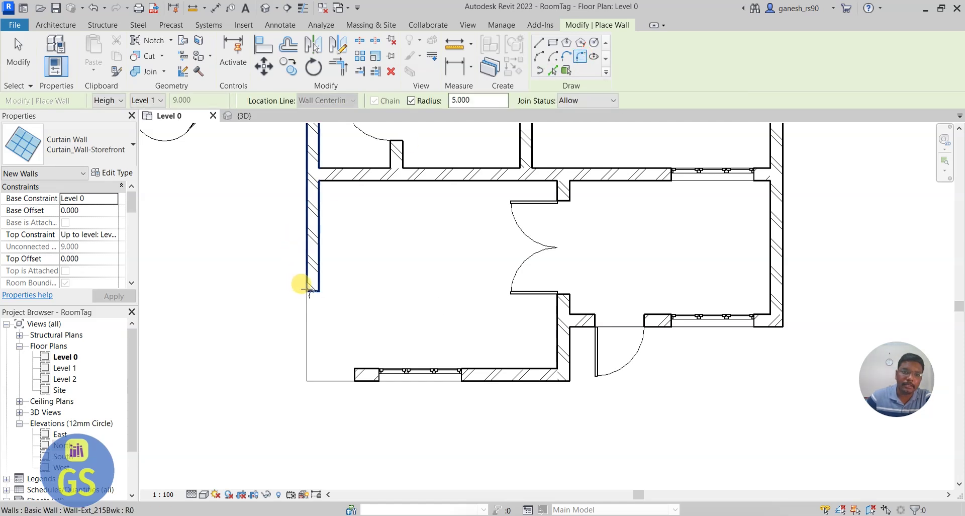
pyautogui.click(352, 374)
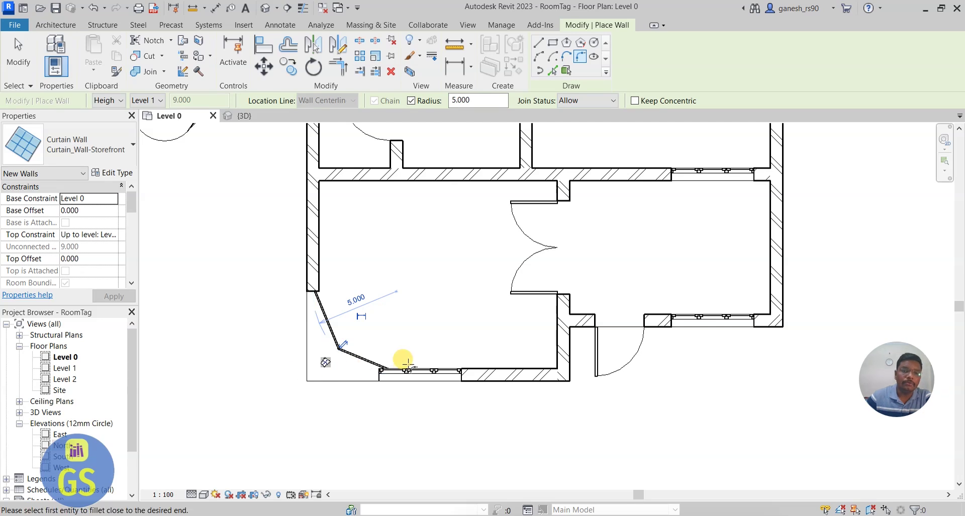
pyautogui.click(18, 51)
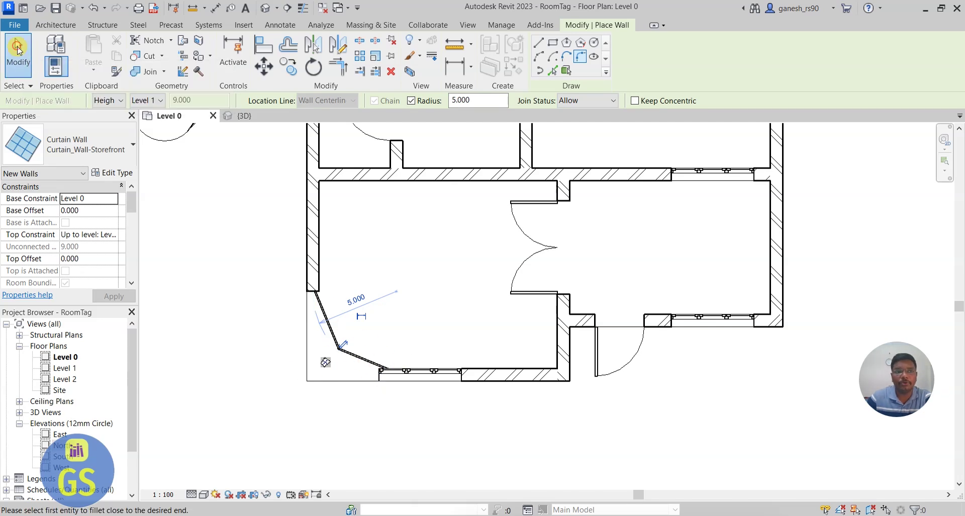
# - Delete the window in the south wall beside the curtain wall and check the corner in the 3D view
pyautogui.click(429, 374)
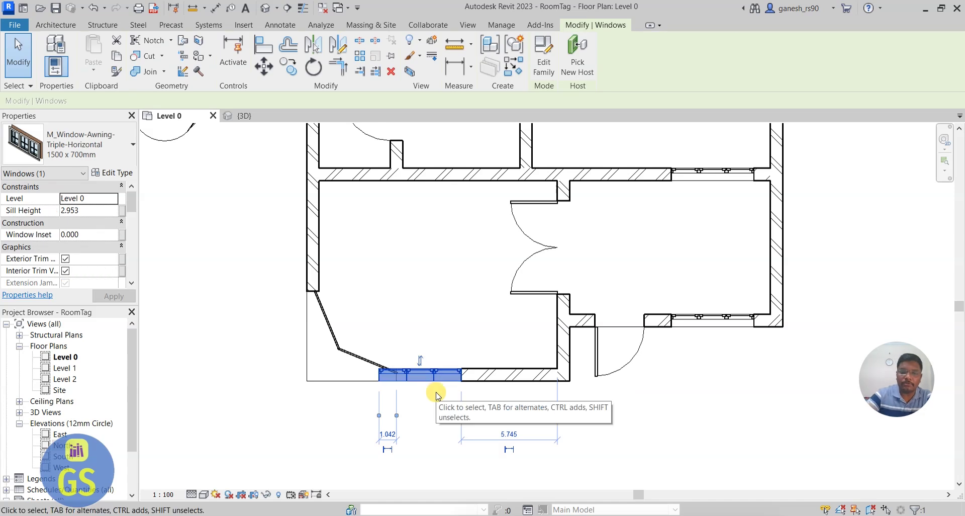
pyautogui.press('Delete')
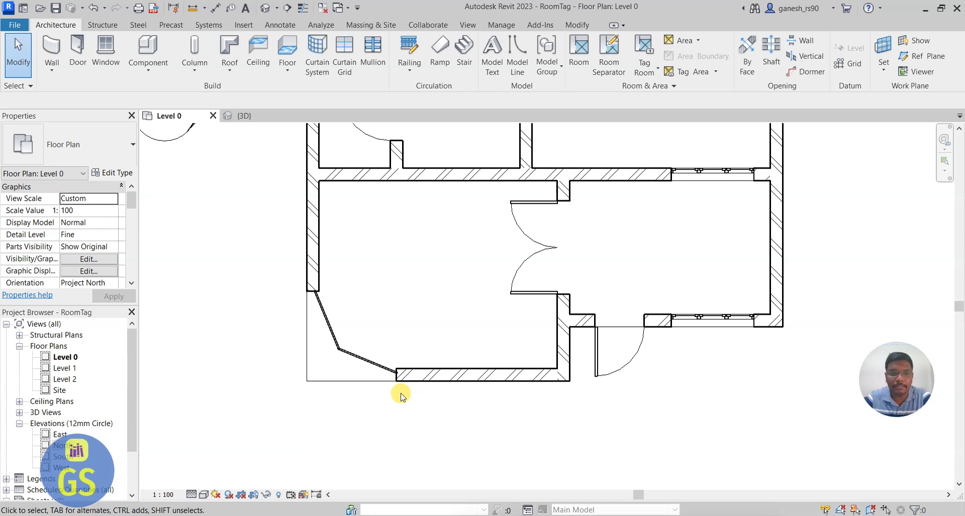
pyautogui.click(245, 116)
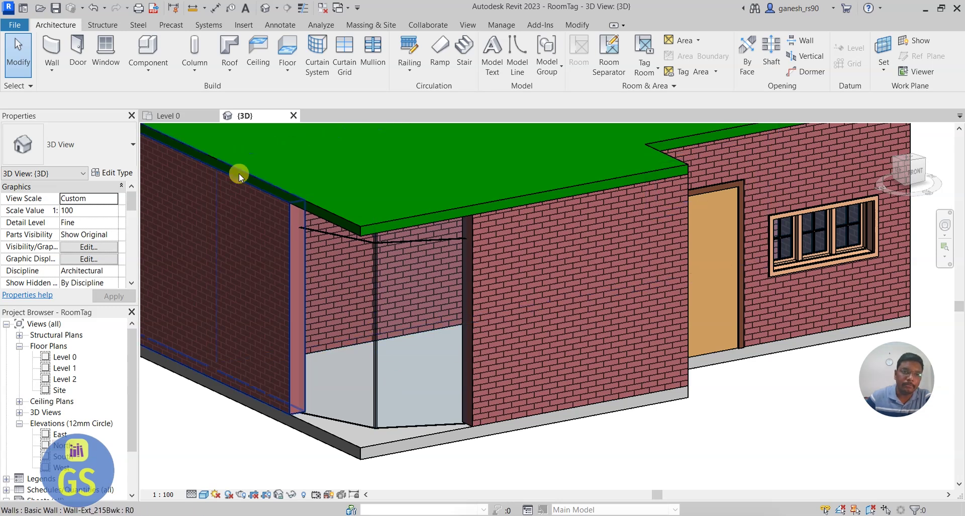
pyautogui.click(179, 116)
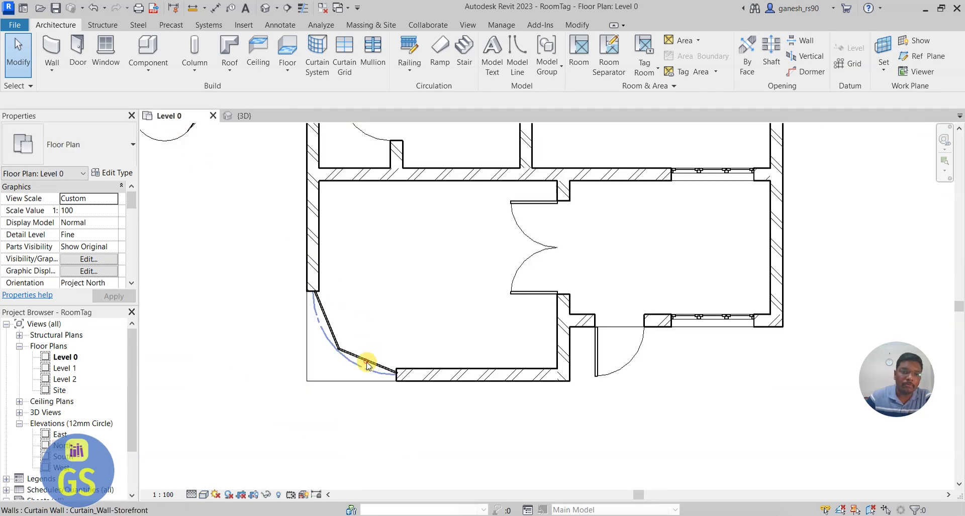
# - Set the Curtain_Wall-Storefront type's vertical grid spacing to 1.5 and horizontal grid spacing to 2
pyautogui.click(365, 358)
pyautogui.click(111, 172)
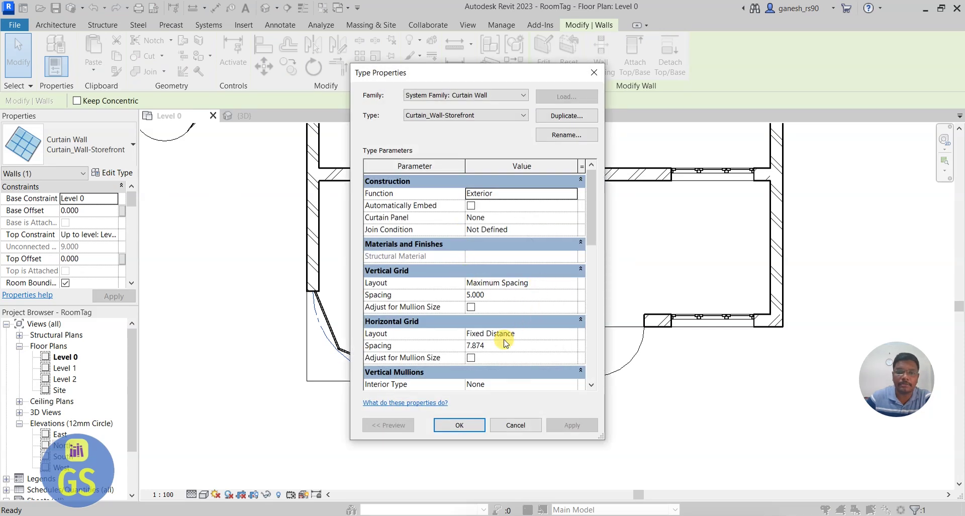
pyautogui.click(497, 295)
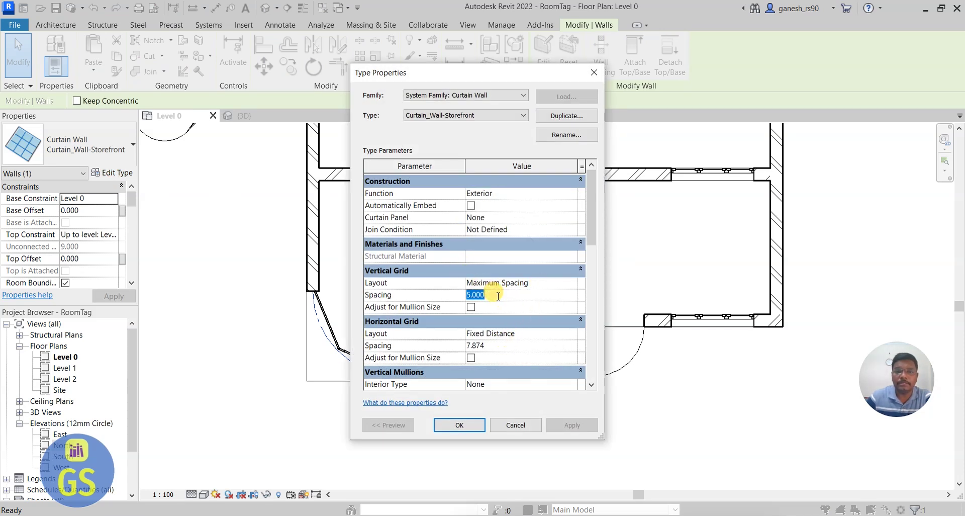
pyautogui.write('1.5')
pyautogui.click(496, 347)
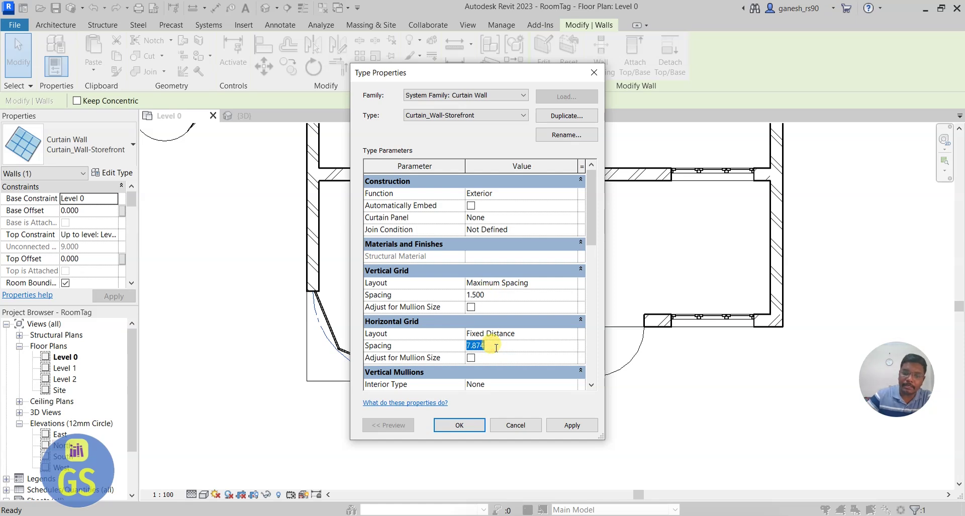
pyautogui.write('2')
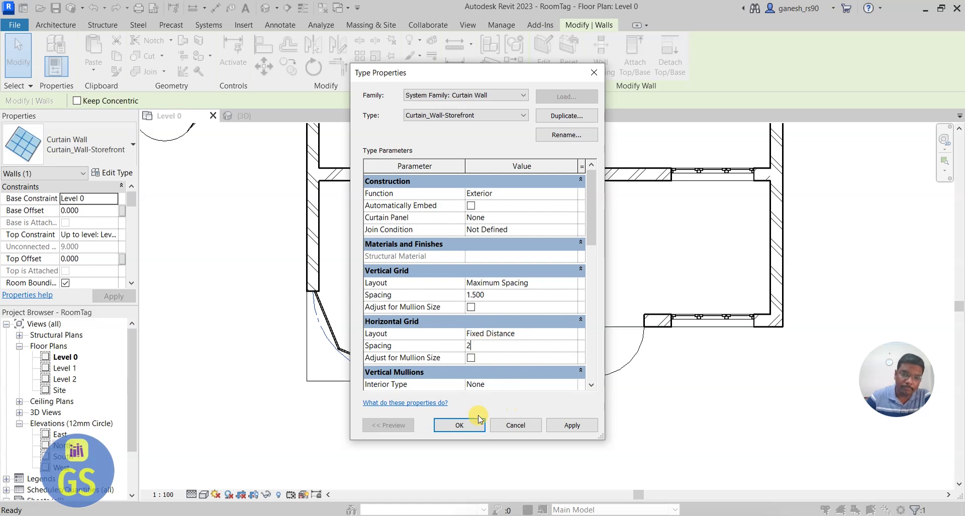
pyautogui.click(457, 425)
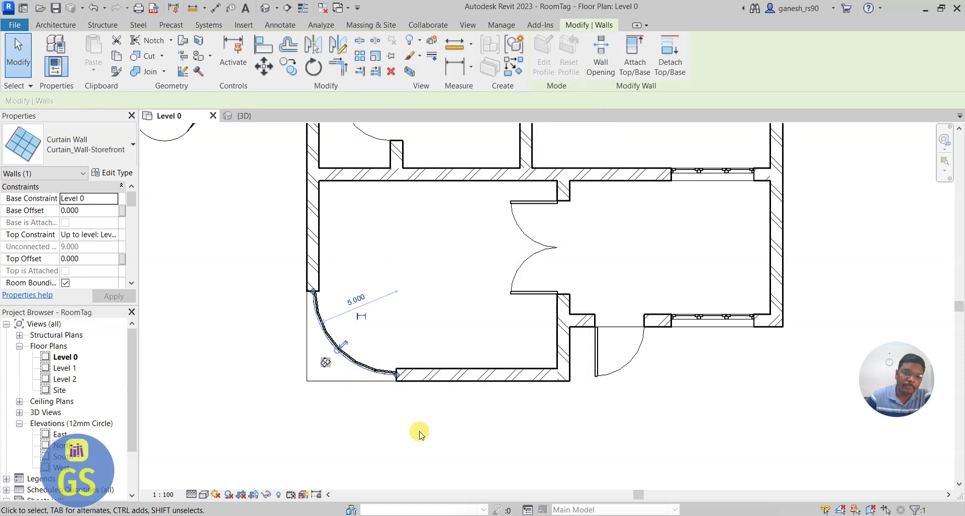
# - Start placing Rectangular Mullion 50x150mm in the 3D view and set its type widths on side 1 and side 2 to 0.05
pyautogui.click(238, 117)
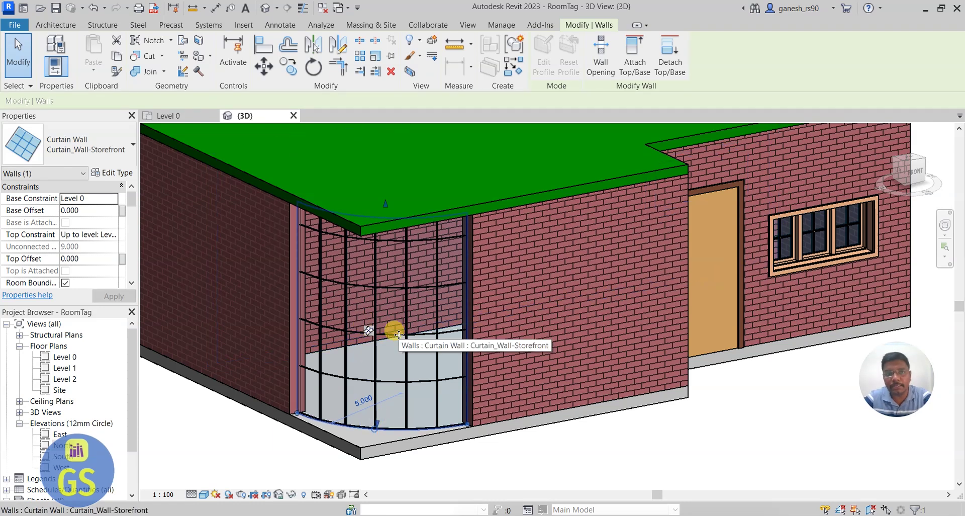
pyautogui.click(55, 24)
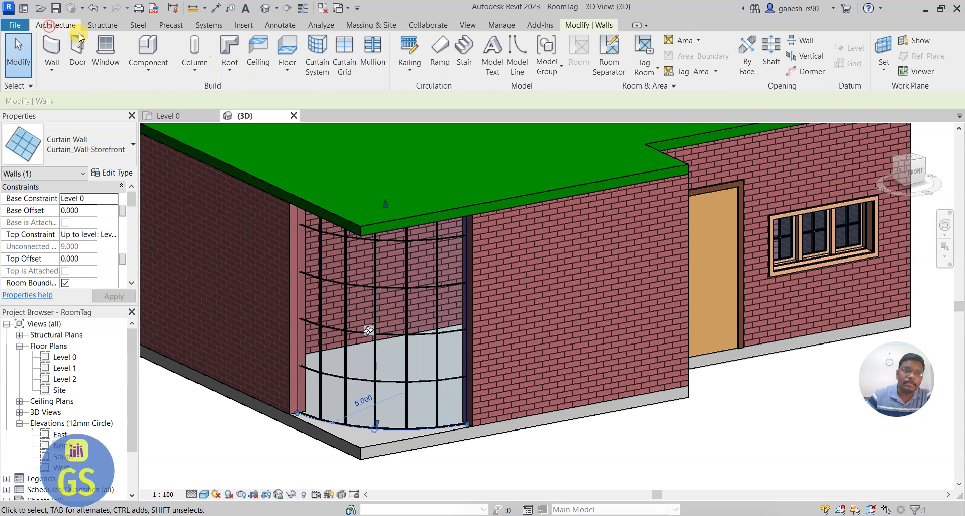
pyautogui.click(371, 59)
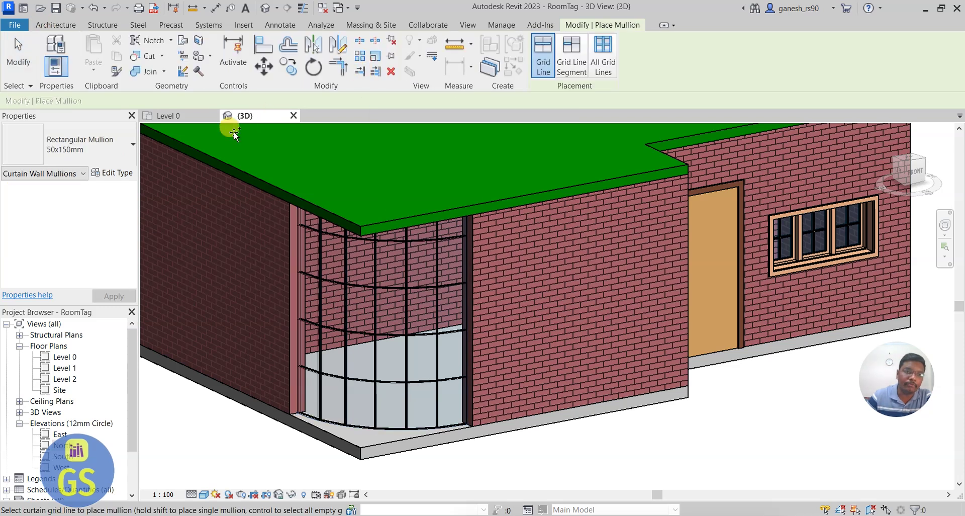
pyautogui.click(109, 172)
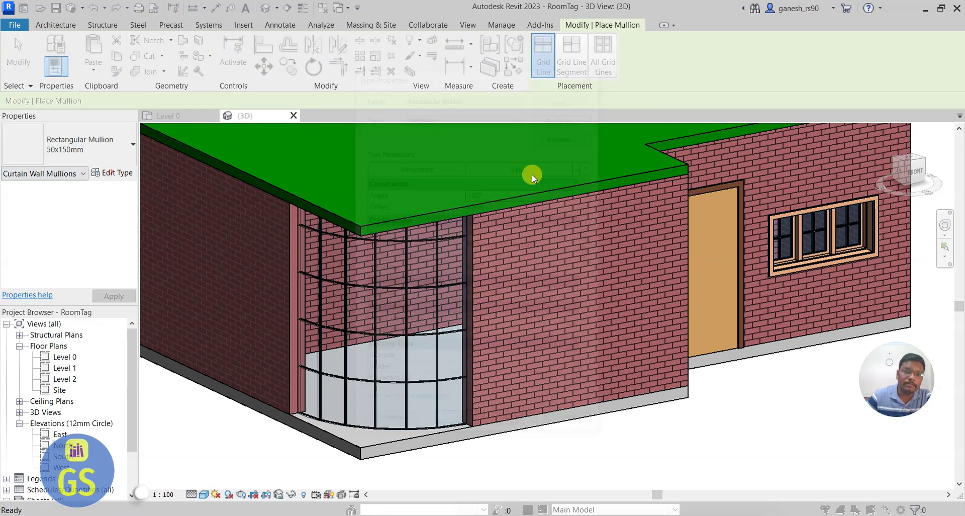
pyautogui.scroll(-1, 505, 286)
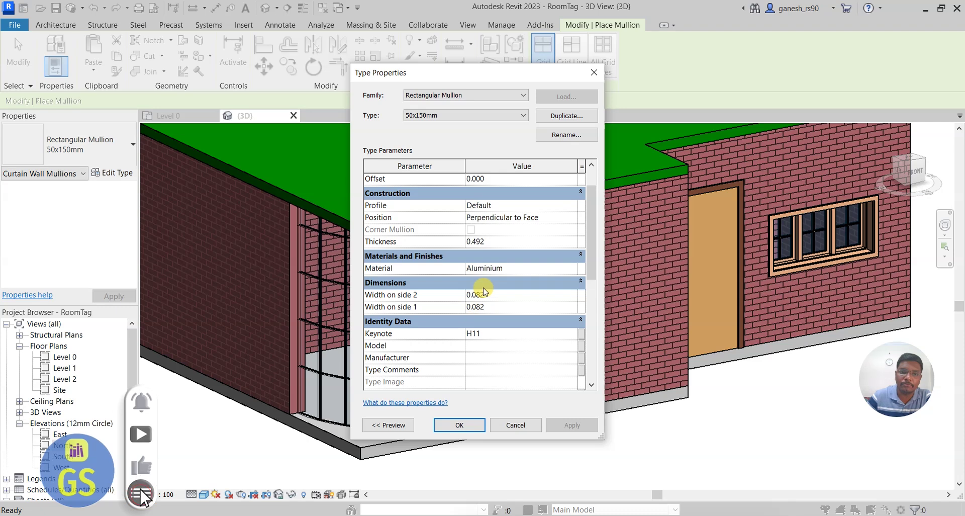
pyautogui.click(491, 295)
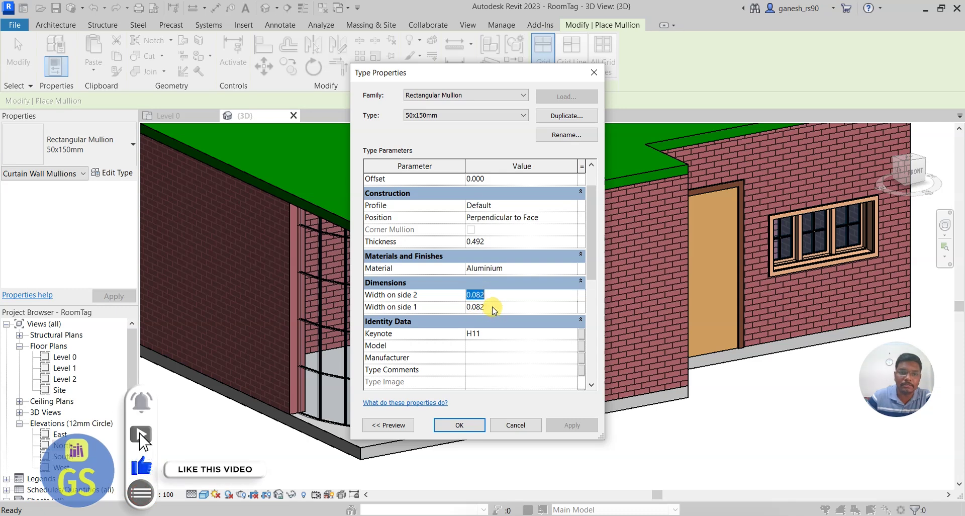
pyautogui.click(492, 307)
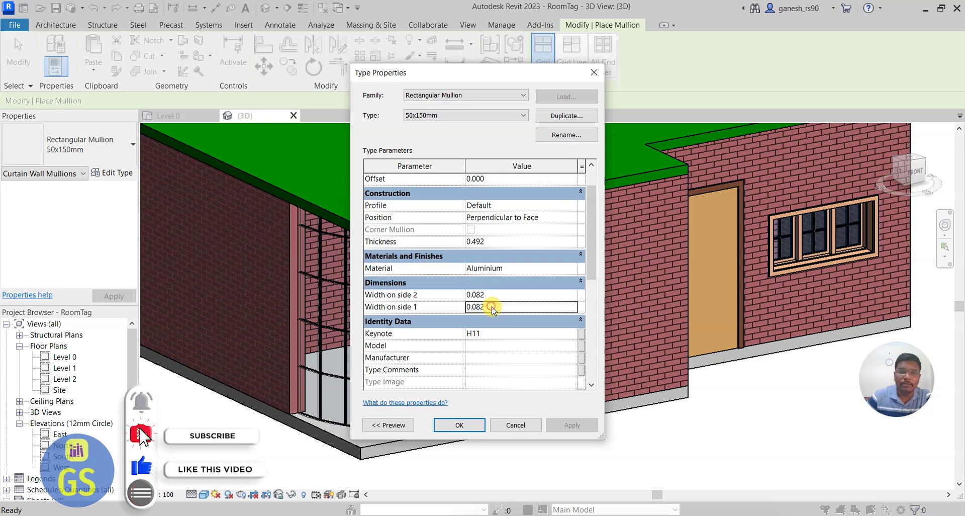
pyautogui.click(518, 267)
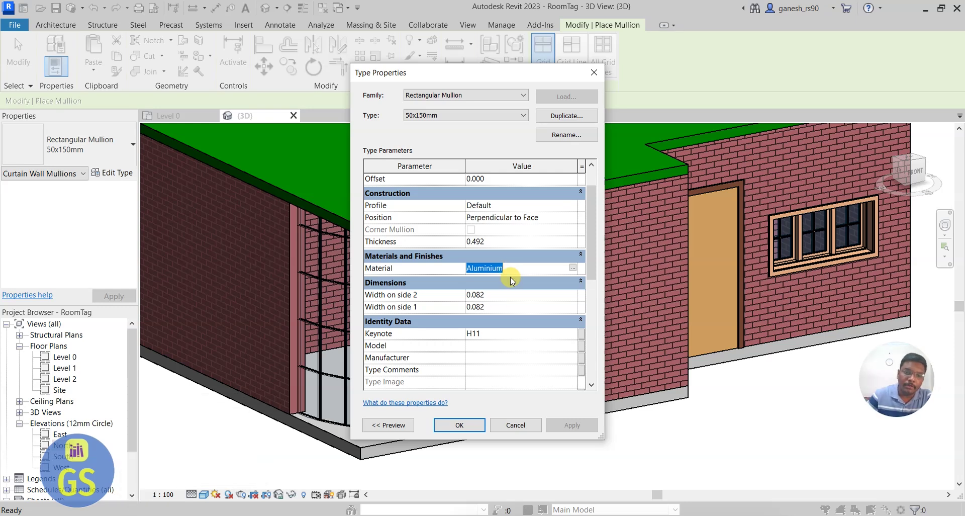
pyautogui.click(497, 294)
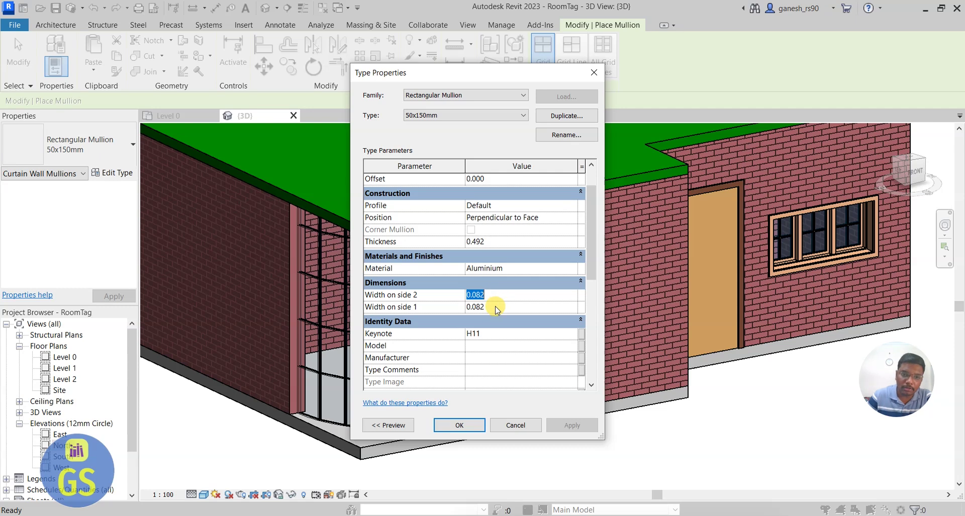
pyautogui.write('0.0')
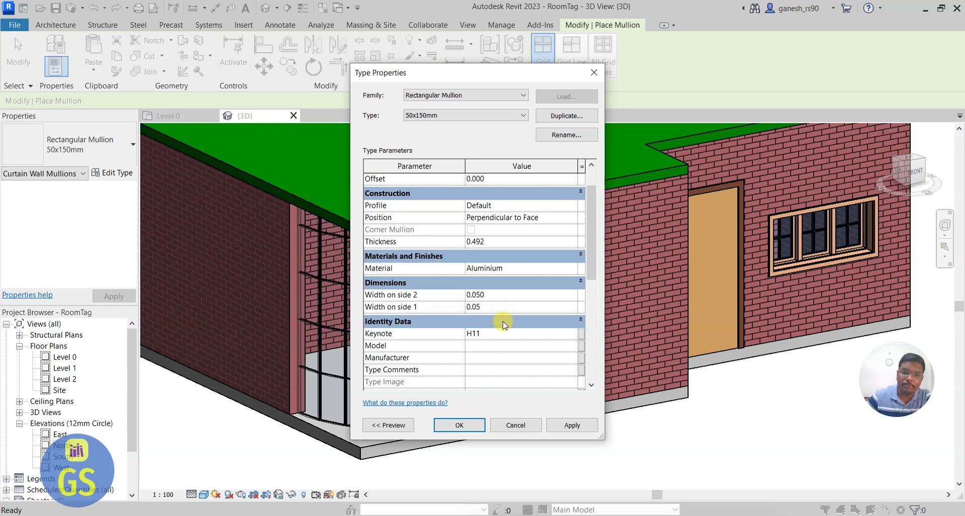
pyautogui.click(459, 425)
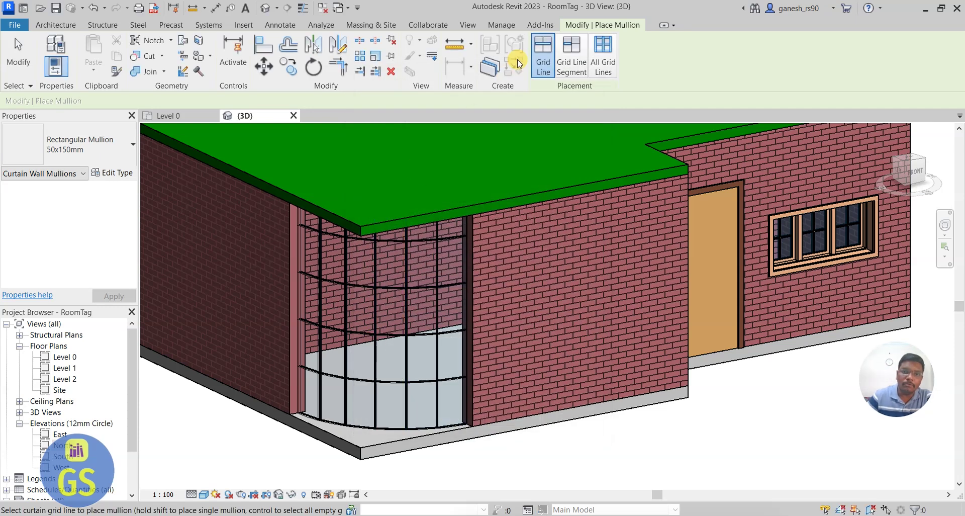
# - Place mullions on the four horizontal grid lines and the bottom edge of the curved curtain wall
pyautogui.click(330, 233)
pyautogui.click(336, 278)
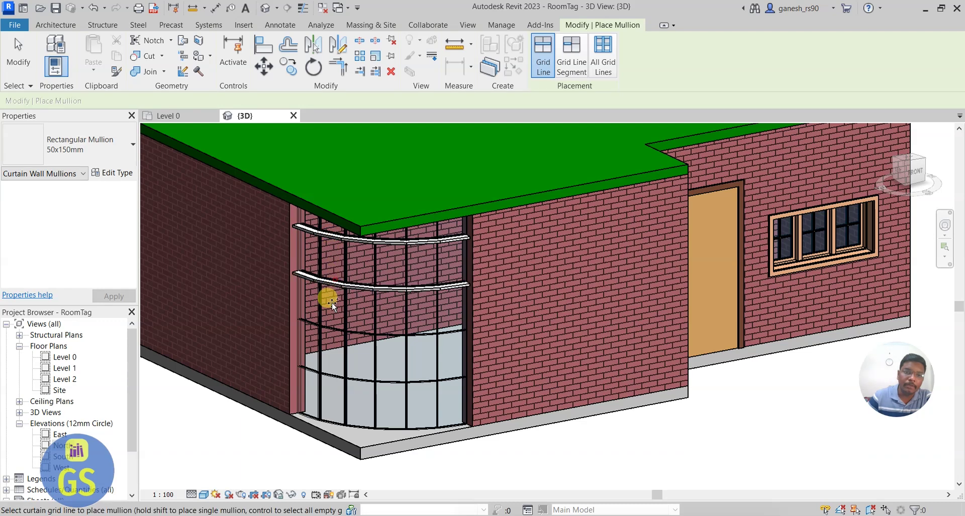
pyautogui.click(330, 326)
pyautogui.click(323, 370)
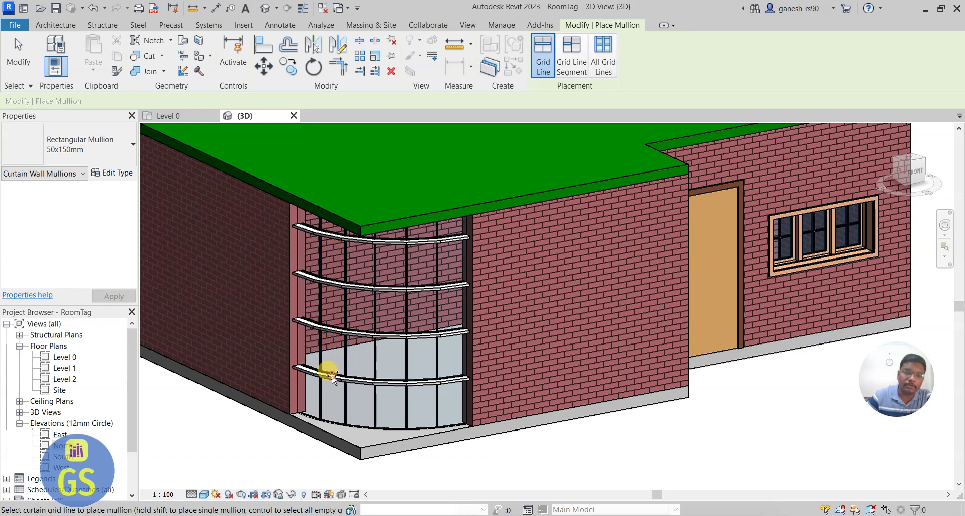
pyautogui.click(316, 422)
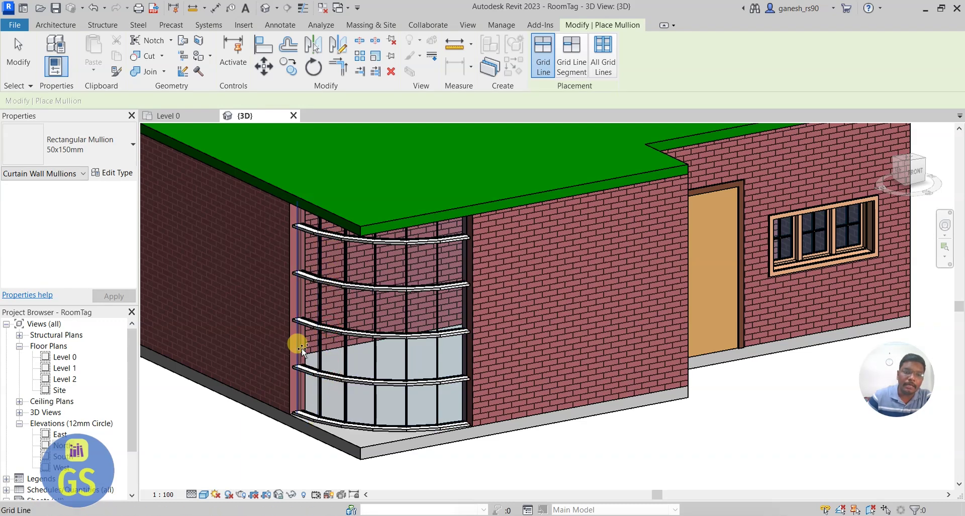
# - Place mullions on all vertical grid lines and both side edges of the curved curtain wall
pyautogui.click(298, 322)
pyautogui.click(321, 316)
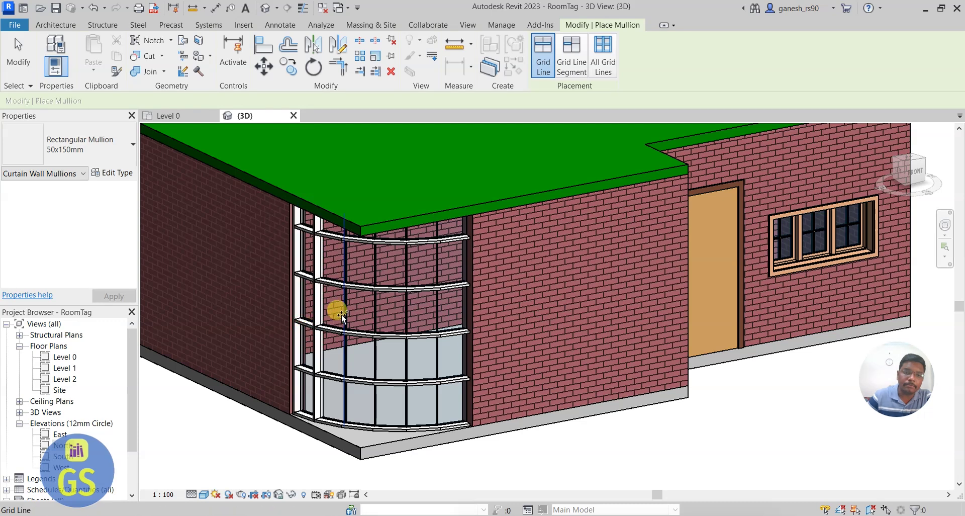
pyautogui.click(345, 308)
pyautogui.click(375, 301)
pyautogui.click(406, 298)
pyautogui.click(438, 302)
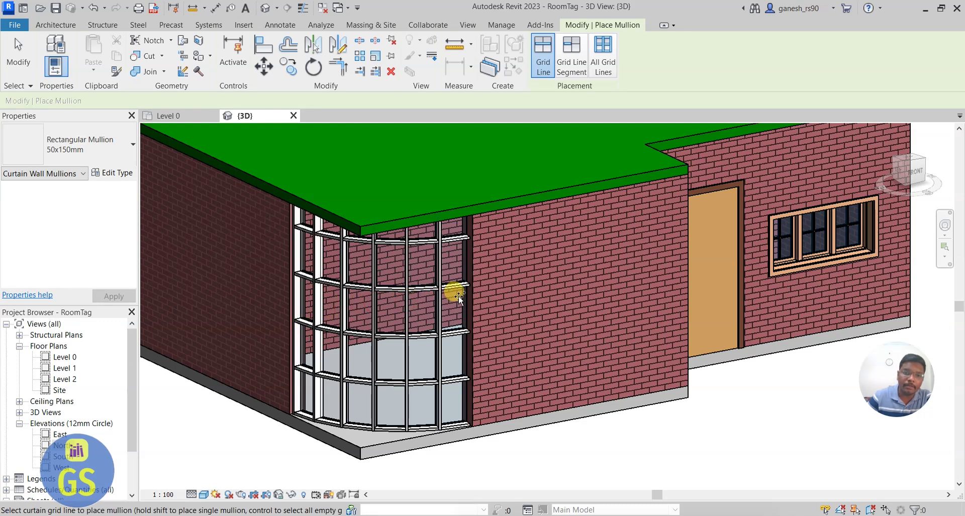
pyautogui.click(465, 292)
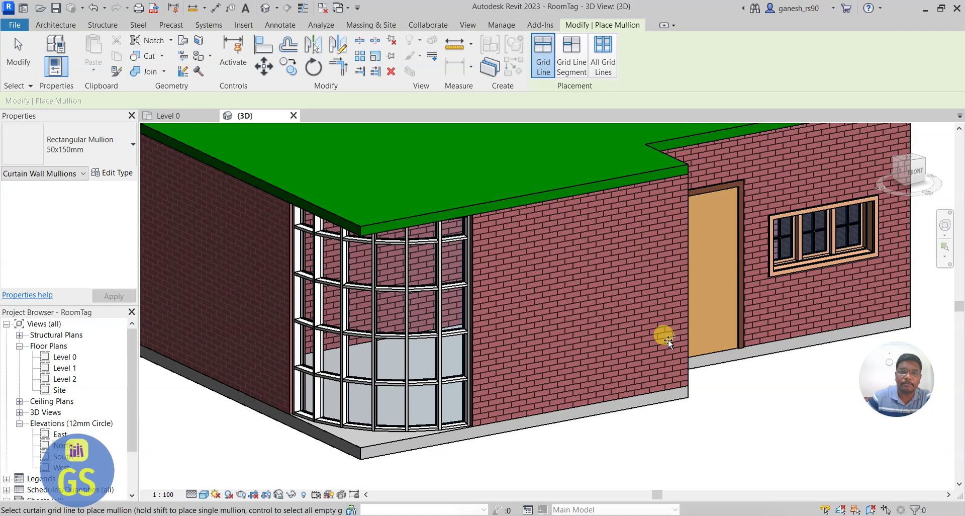
# - Examine the finished mullions and the floor slab corner outside the curved curtain wall from several angles in 3D
pyautogui.click(943, 225)
pyautogui.moveTo(785, 292)
pyautogui.mouseDown()
pyautogui.moveTo(777, 292)
pyautogui.moveTo(813, 299)
pyautogui.moveTo(819, 287)
pyautogui.moveTo(798, 292)
pyautogui.mouseUp()
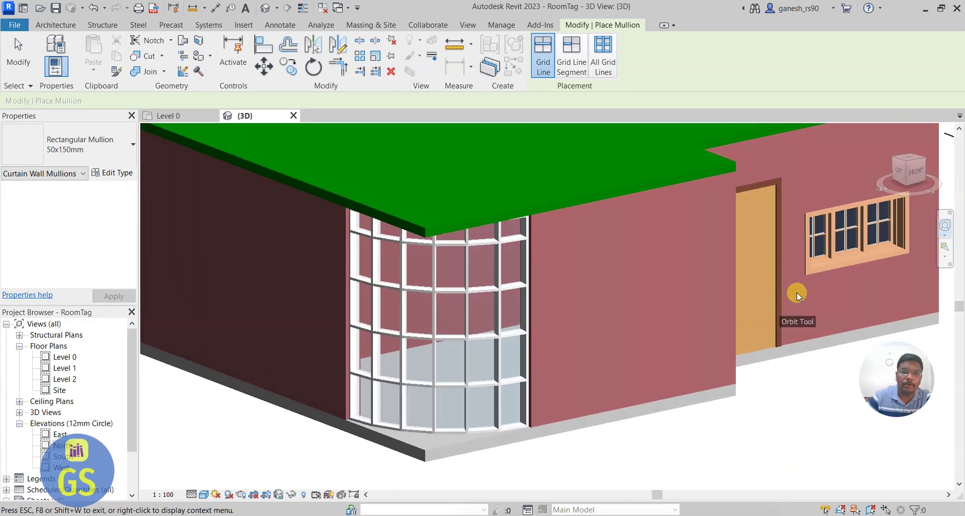
pyautogui.scroll(6, 439, 286)
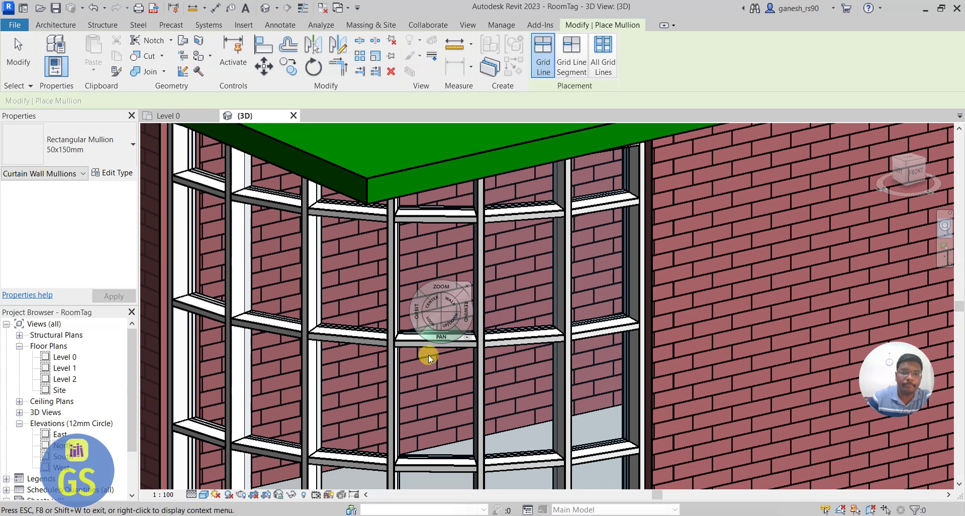
pyautogui.scroll(5, 428, 354)
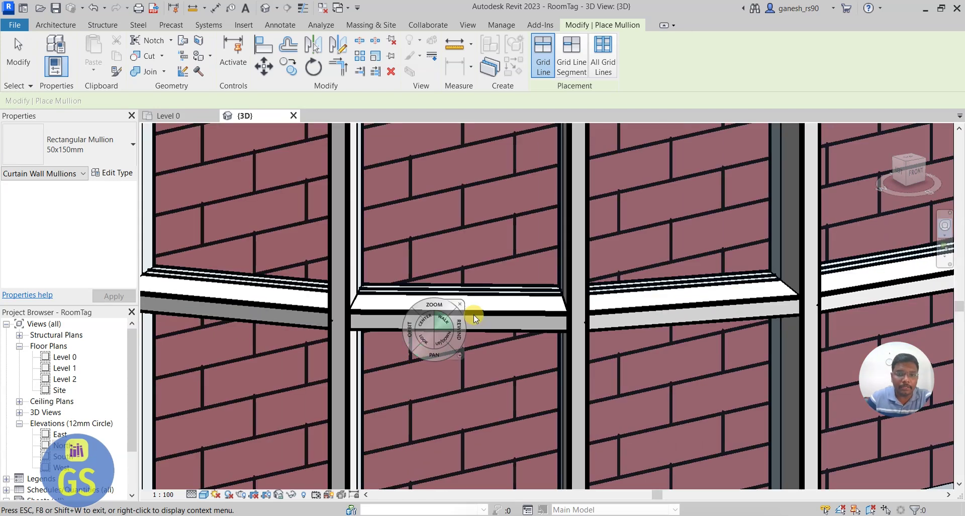
pyautogui.scroll(-8, 473, 318)
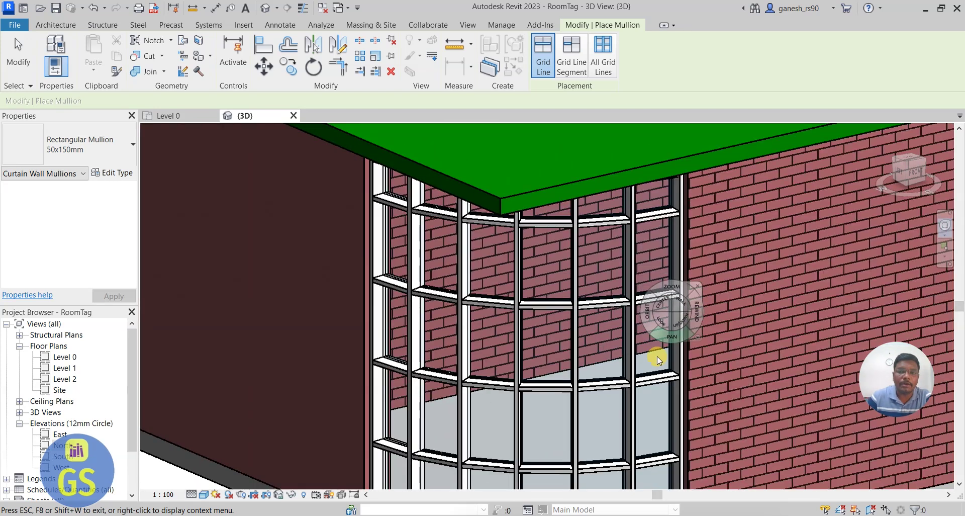
pyautogui.scroll(-5, 565, 248)
pyautogui.moveTo(882, 291); pyautogui.dragTo(697, 346)
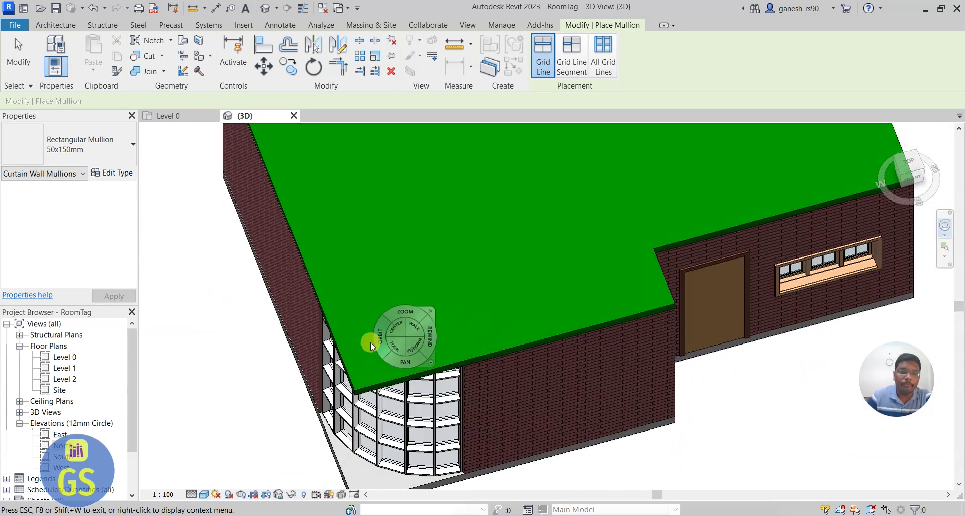
pyautogui.scroll(3, 372, 336)
pyautogui.click(418, 309)
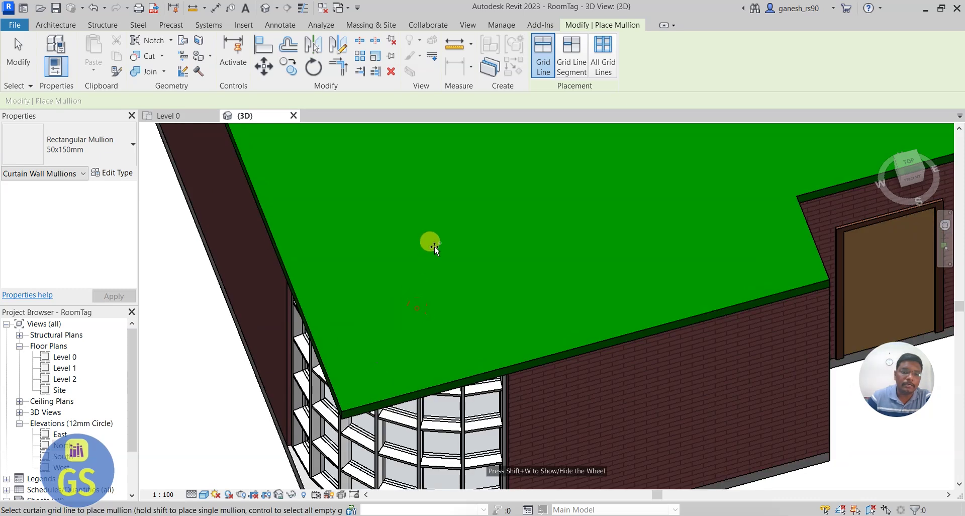
pyautogui.scroll(-4, 434, 245)
pyautogui.scroll(4, 371, 405)
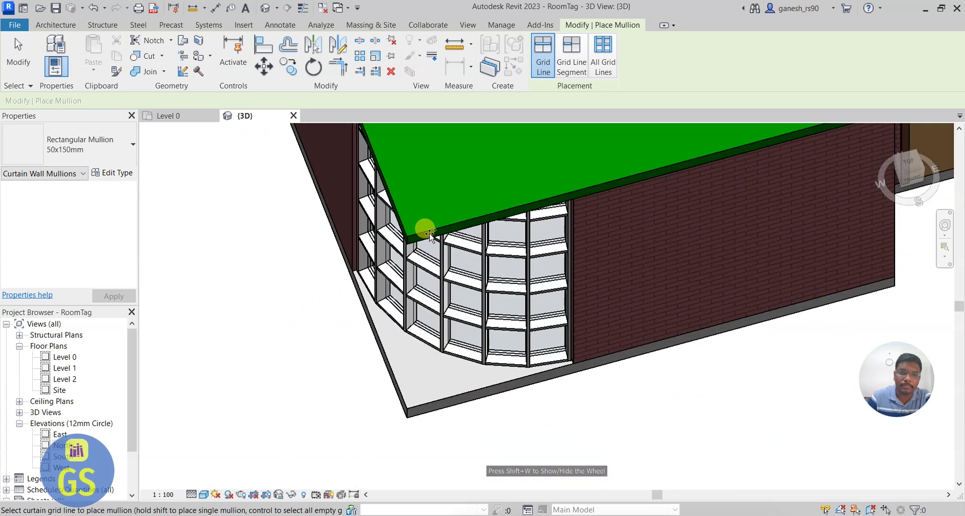
pyautogui.scroll(2, 407, 373)
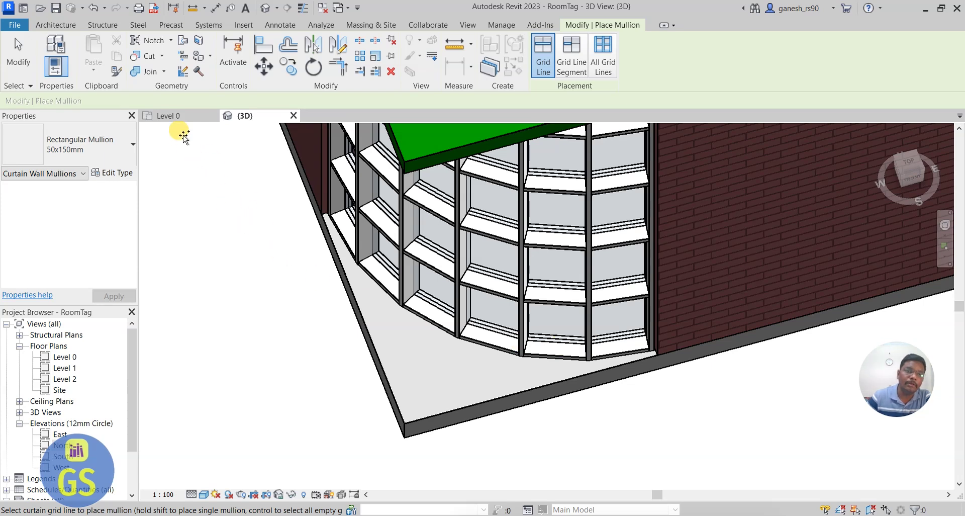
# - Leave mullion placement and open the boundary sketch of the floor in the Level 0 plan for editing
pyautogui.click(184, 119)
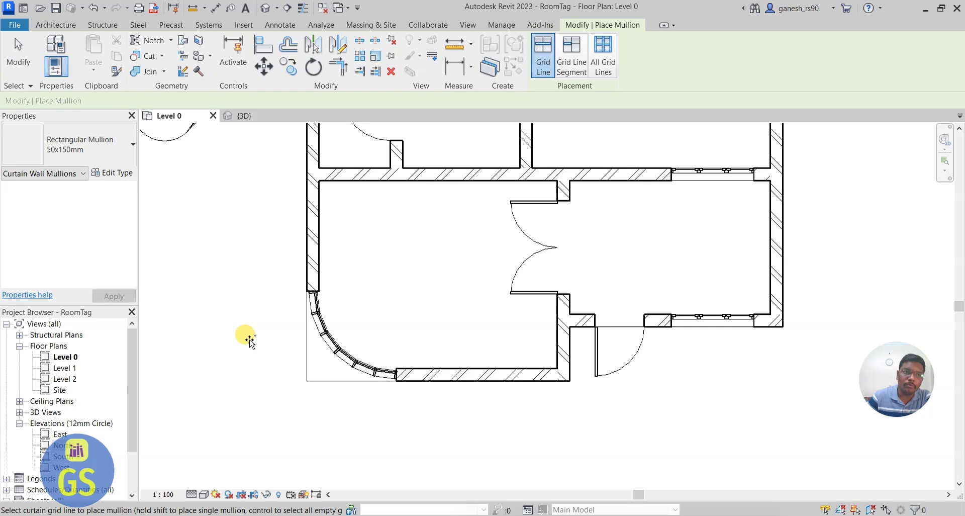
pyautogui.press('Escape')
pyautogui.click(306, 337)
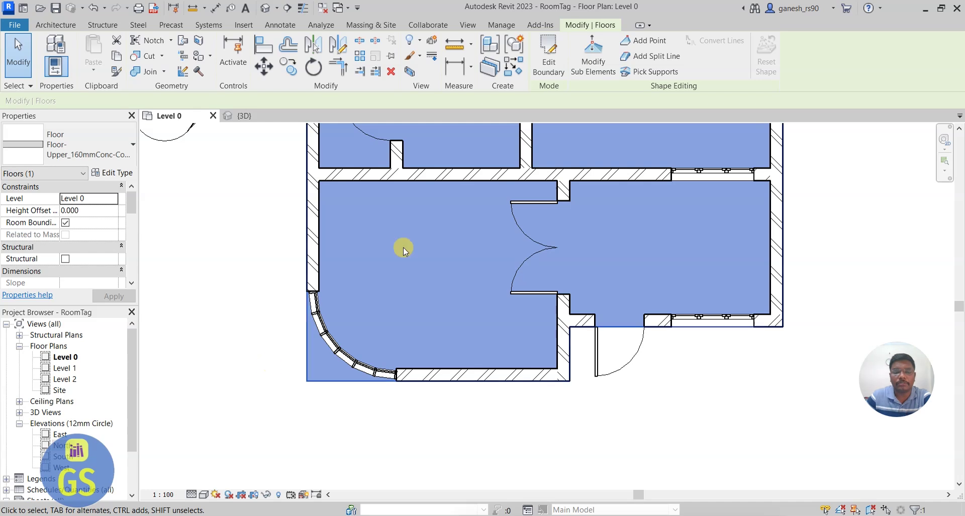
pyautogui.click(553, 59)
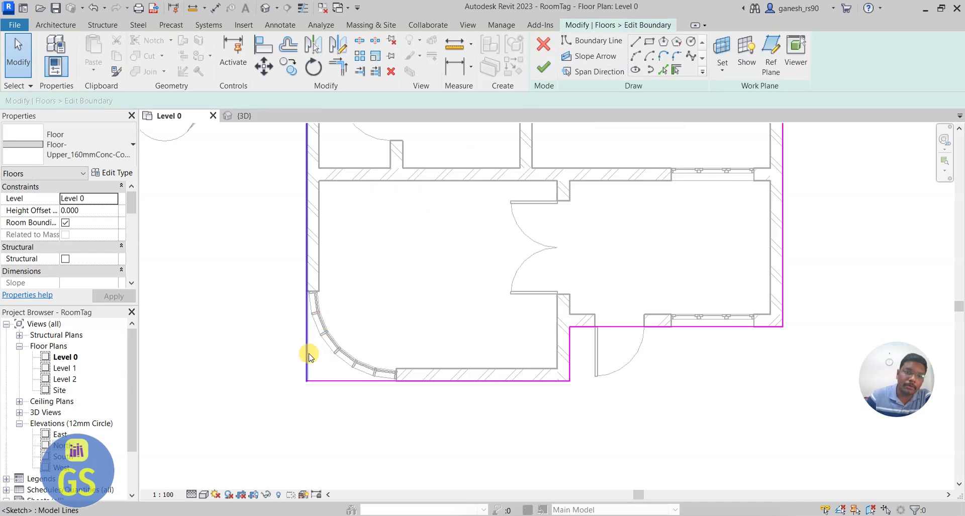
# - Pull the floor's west boundary line back to about 15.000 long and shorten the south line, opening the corner at the curtain wall
pyautogui.click(308, 354)
pyautogui.moveTo(307, 381)
pyautogui.mouseDown()
pyautogui.moveTo(308, 286)
pyautogui.moveTo(299, 300)
pyautogui.mouseUp()
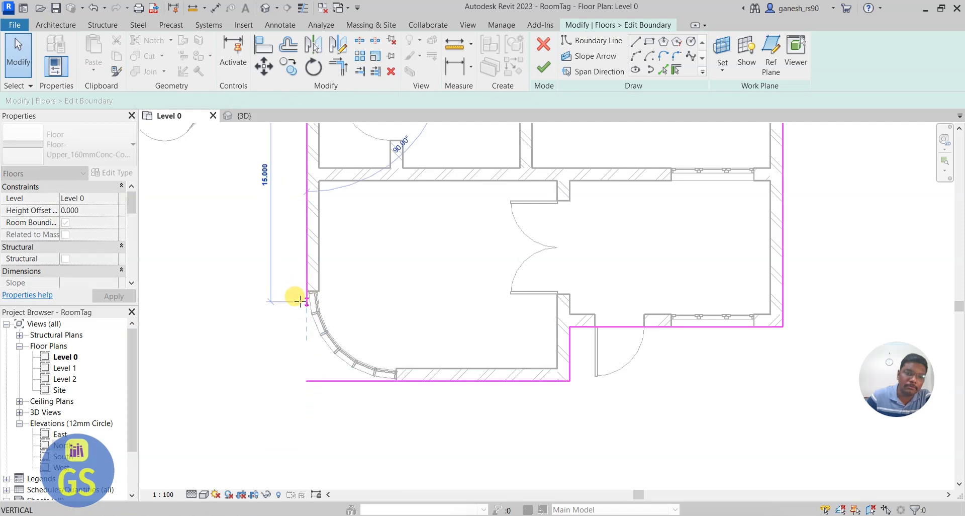
pyautogui.click(306, 300)
pyautogui.scroll(4, 301, 302)
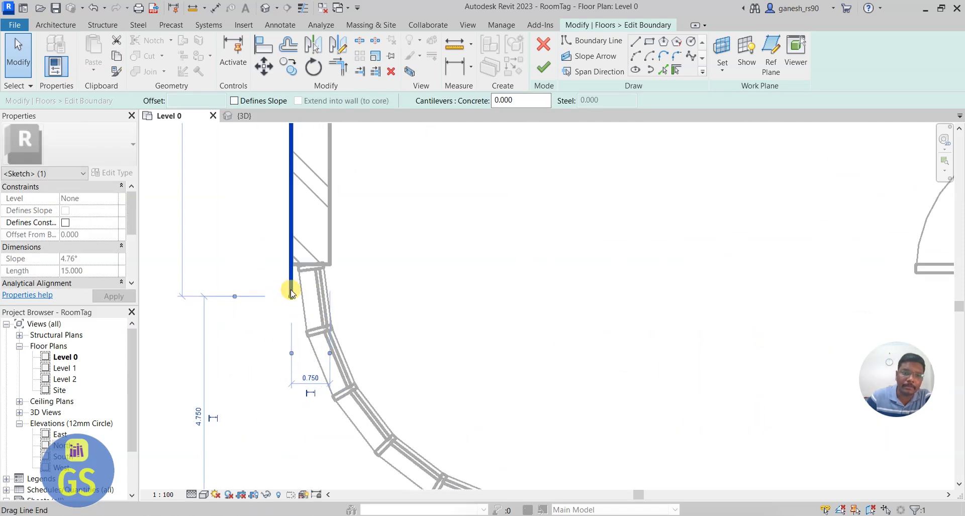
pyautogui.scroll(-4, 314, 263)
pyautogui.click(332, 384)
pyautogui.moveTo(305, 383); pyautogui.dragTo(392, 383)
pyautogui.click(319, 407)
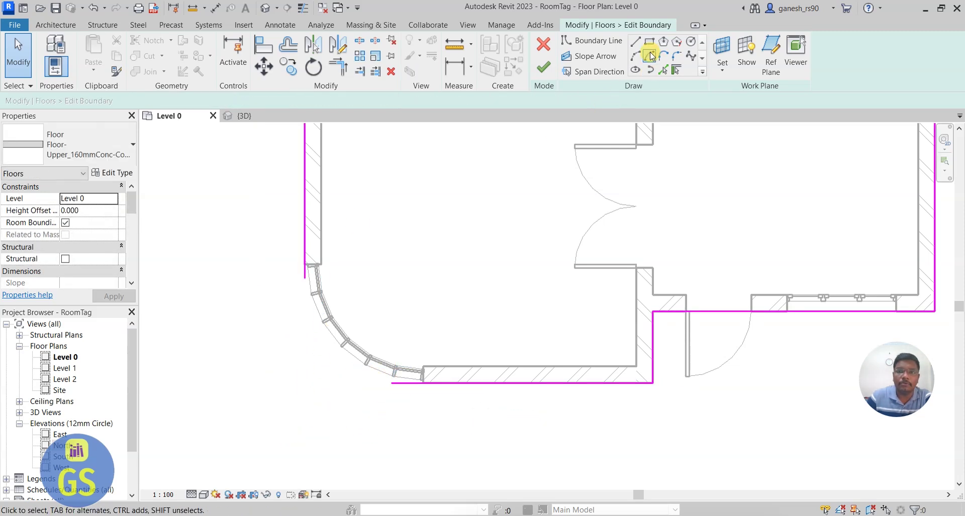
# - Join the west and south boundary lines with a fillet arc of radius 5.000 around the curtain wall and finish the floor sketch
pyautogui.click(678, 56)
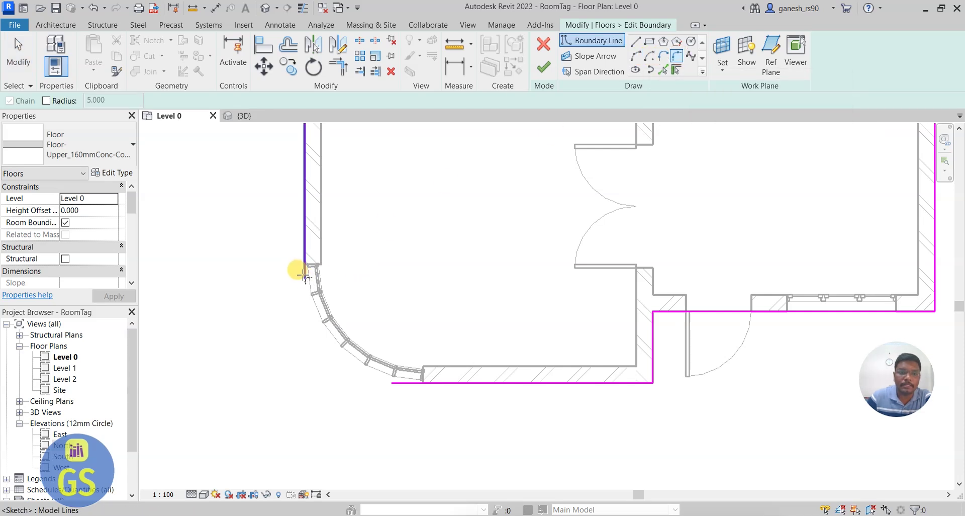
pyautogui.click(383, 381)
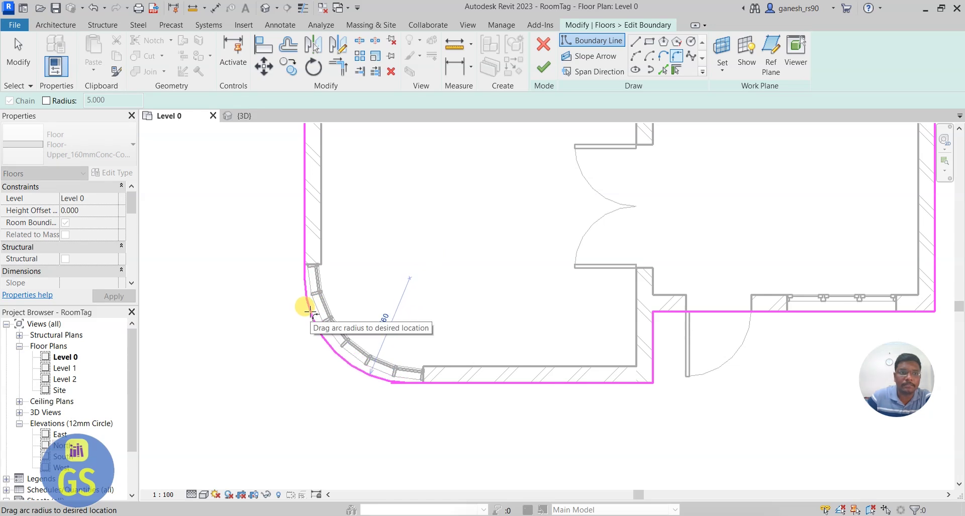
pyautogui.click(308, 311)
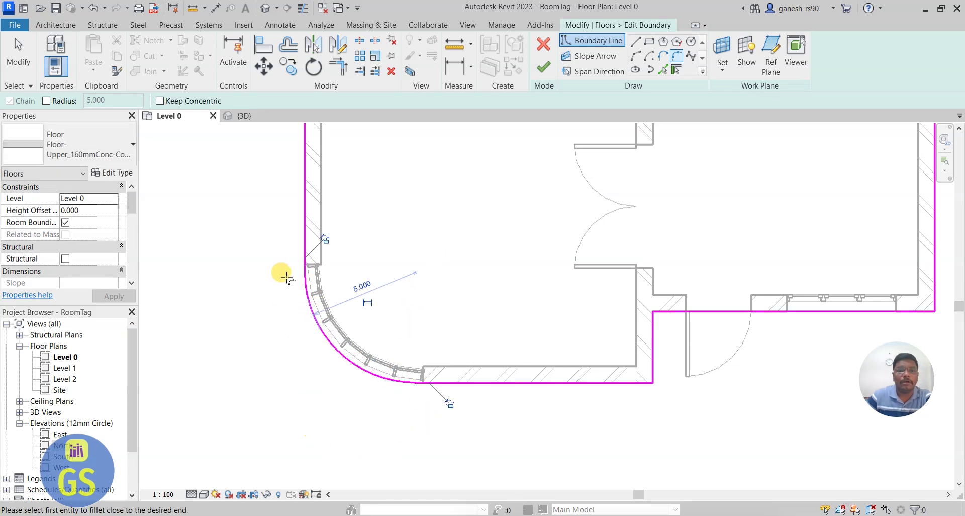
pyautogui.click(545, 70)
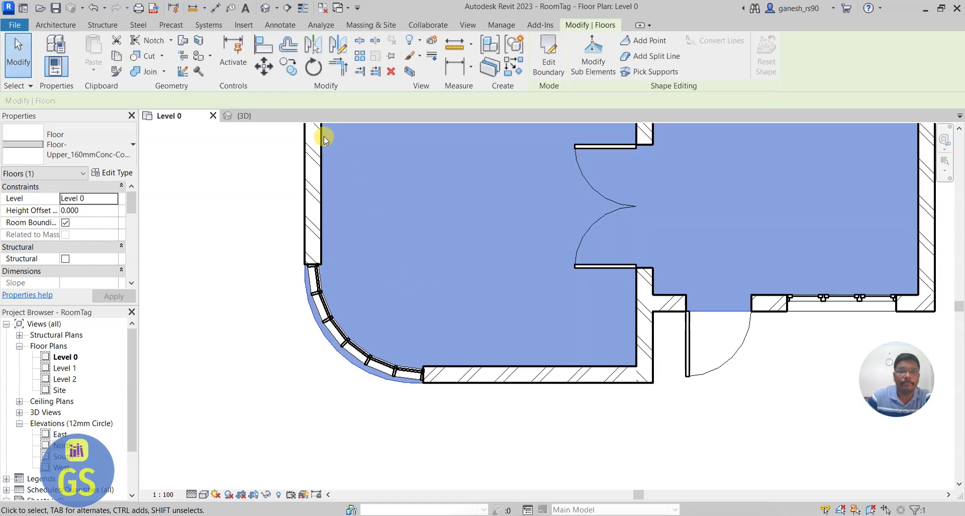
# - Examine the rounded floor slab edge below the curved curtain wall in 3D and in the Level 0 plan, and deselect the floor
pyautogui.click(260, 121)
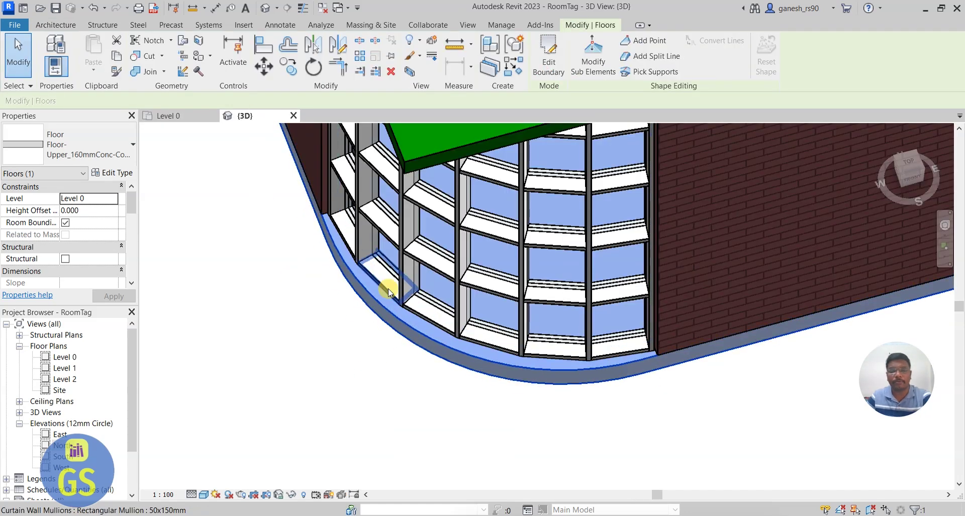
pyautogui.scroll(4, 481, 339)
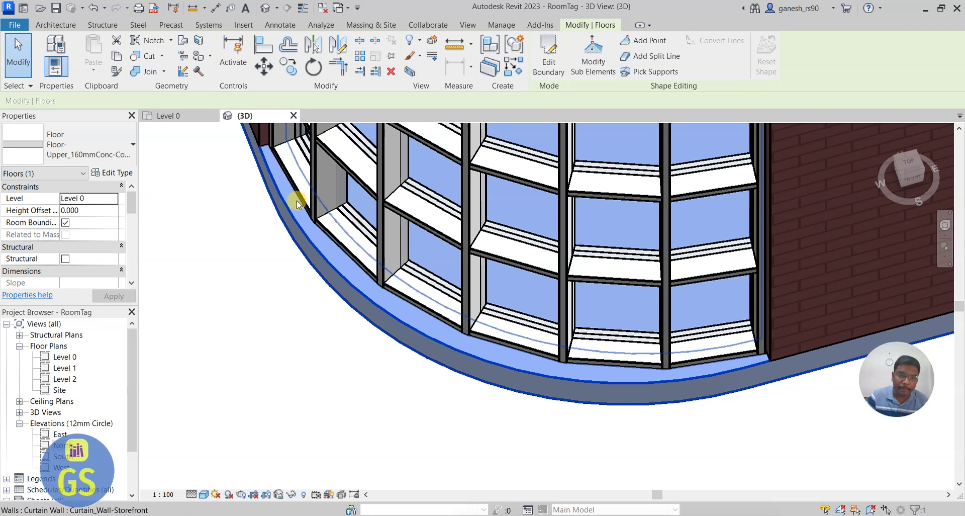
pyautogui.scroll(3, 769, 358)
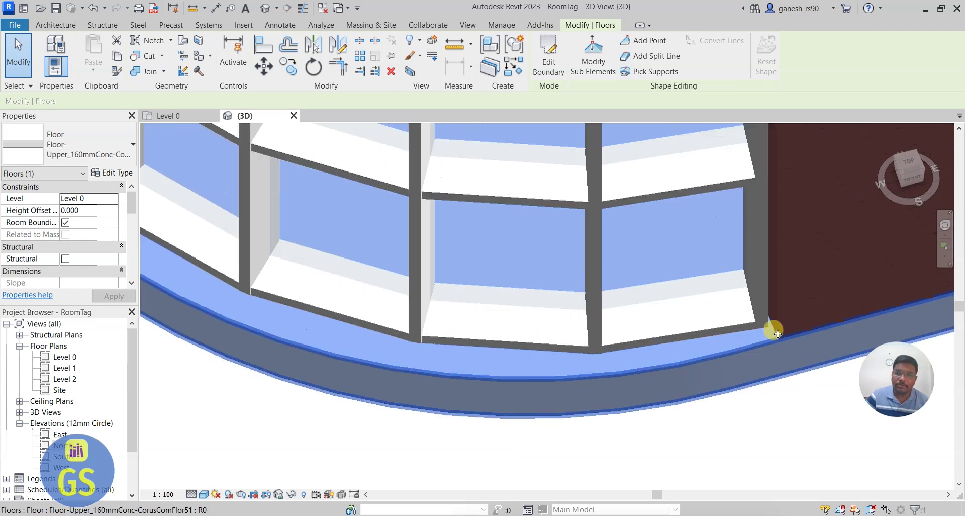
pyautogui.scroll(2, 774, 336)
pyautogui.scroll(-2, 768, 385)
pyautogui.scroll(-3, 770, 387)
pyautogui.scroll(2, 539, 369)
pyautogui.scroll(-2, 539, 369)
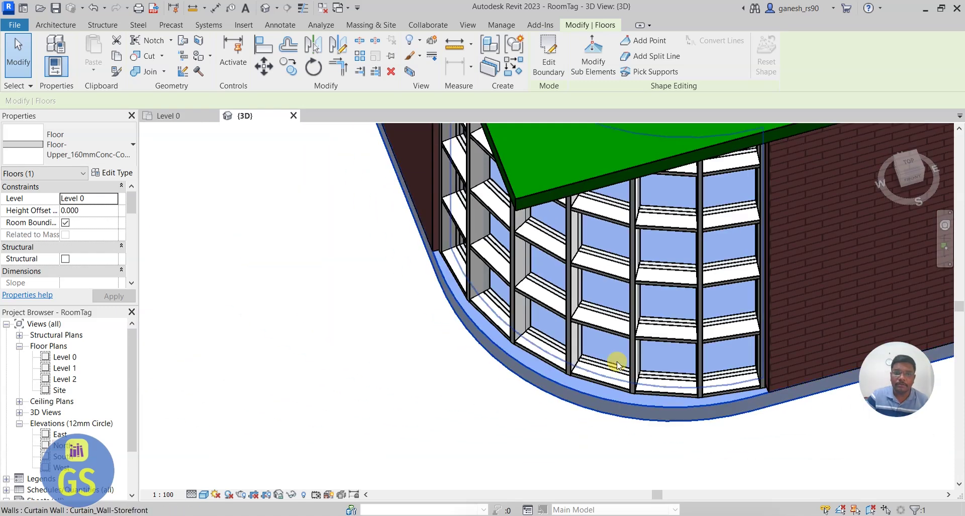
pyautogui.scroll(-3, 593, 372)
pyautogui.click(166, 116)
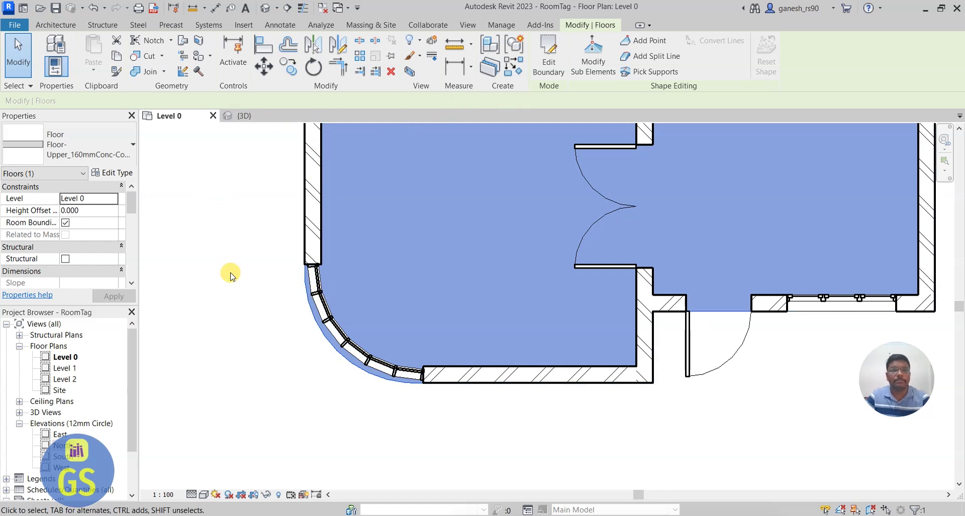
pyautogui.click(252, 119)
pyautogui.click(362, 358)
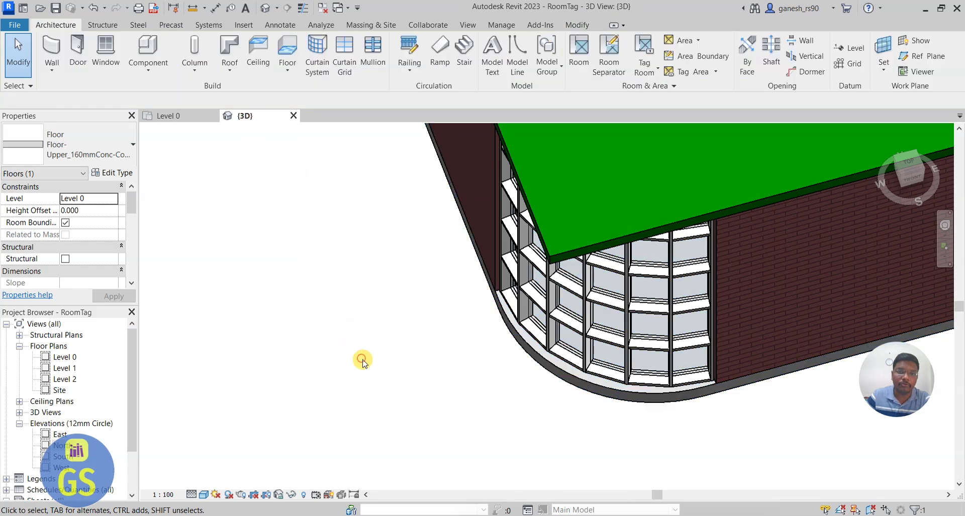
# - Open the footprint sketch of the green roof for editing and show its curtain wall corner in the Level 1 plan
pyautogui.click(608, 234)
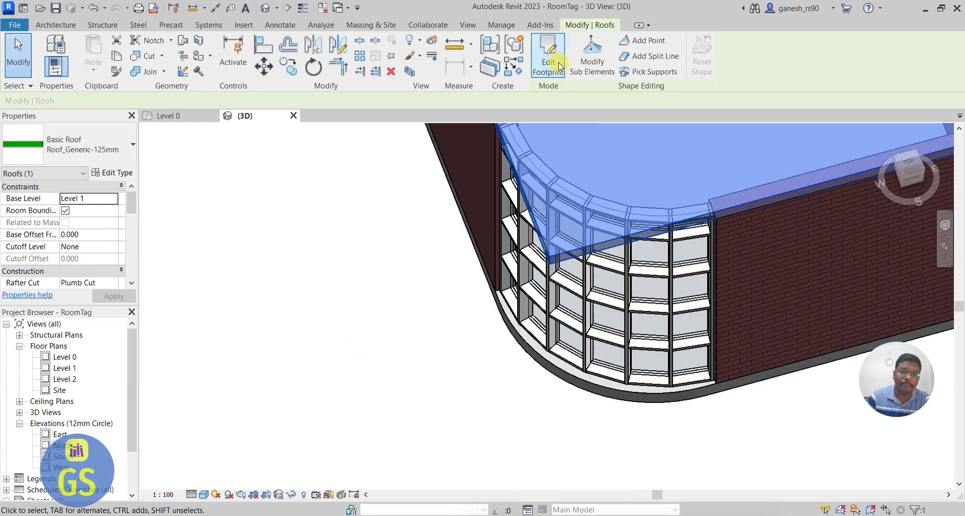
pyautogui.click(560, 66)
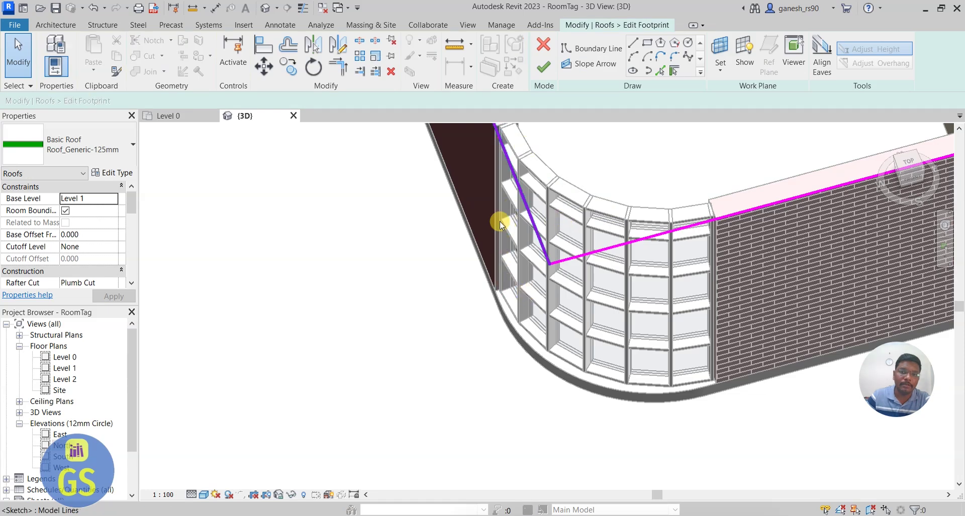
pyautogui.doubleClick(67, 371)
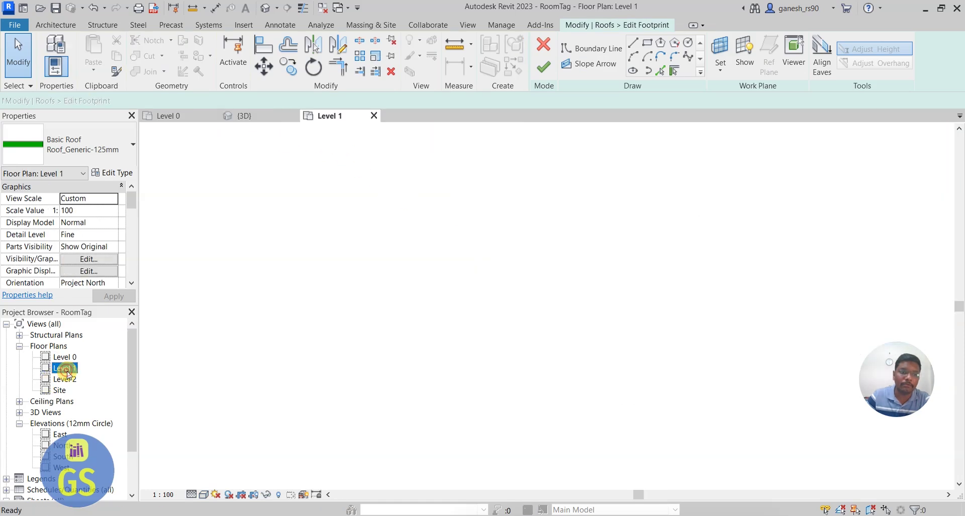
pyautogui.scroll(10, 405, 352)
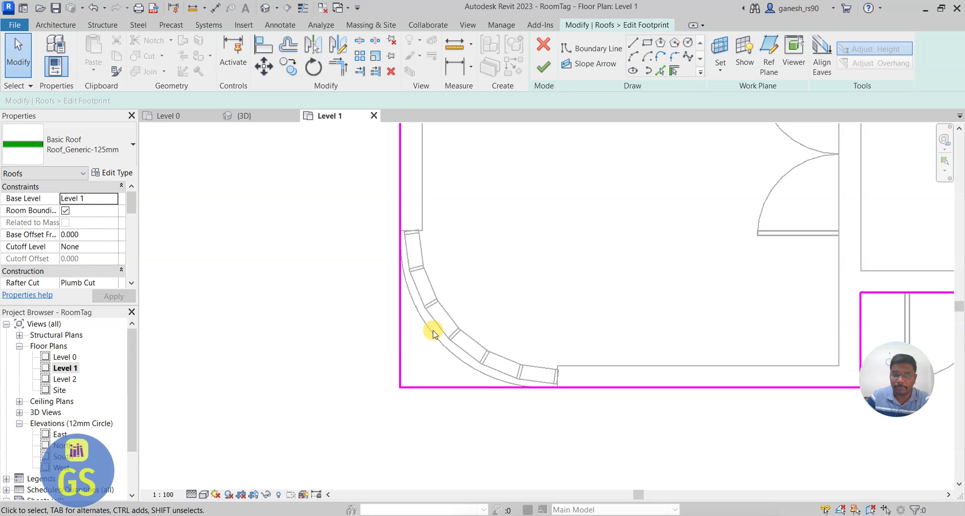
# - Shorten the roof's west and south boundary lines back to the ends of the curved curtain wall, opening the footprint corner
pyautogui.click(400, 377)
pyautogui.moveTo(399, 387); pyautogui.dragTo(401, 254)
pyautogui.scroll(3, 389, 292)
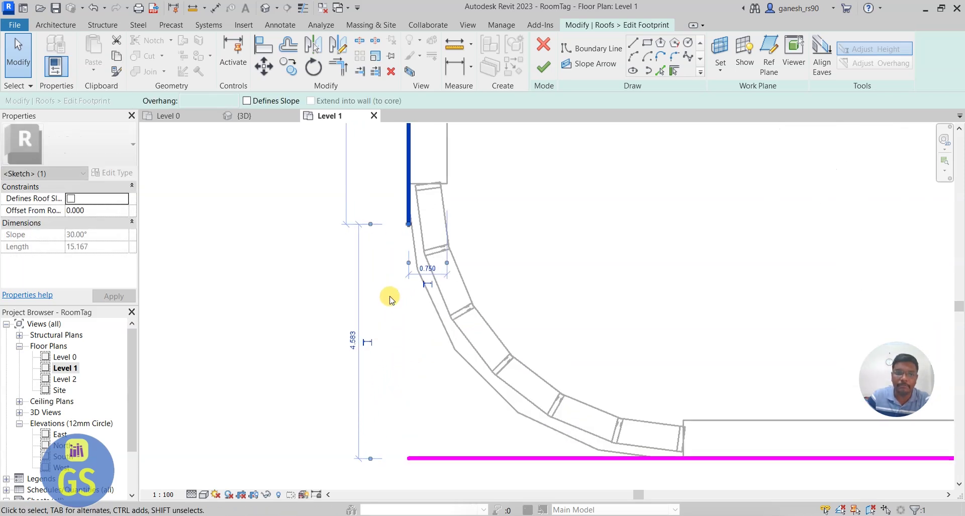
pyautogui.click(445, 457)
pyautogui.moveTo(403, 463); pyautogui.dragTo(665, 459)
pyautogui.click(399, 291)
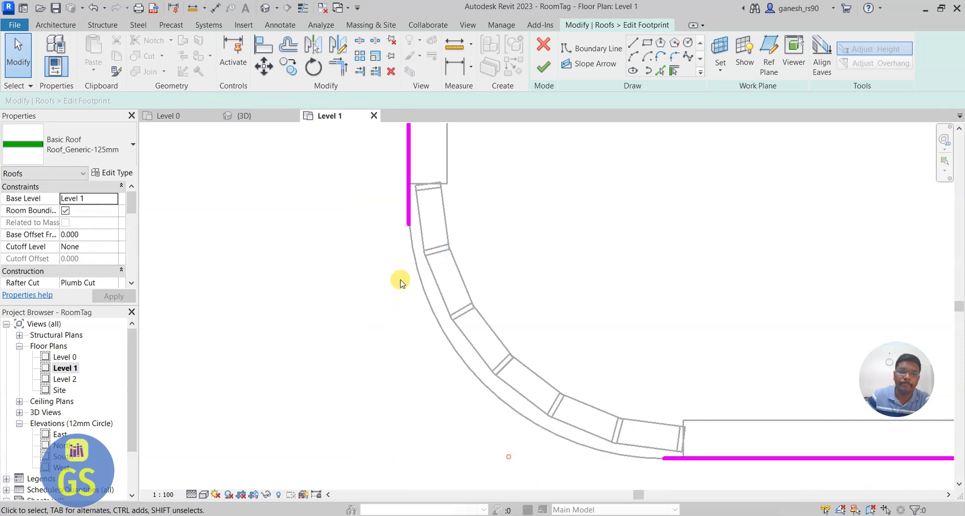
pyautogui.scroll(2, 402, 261)
pyautogui.click(412, 201)
pyautogui.moveTo(412, 206); pyautogui.dragTo(407, 162)
pyautogui.click(376, 227)
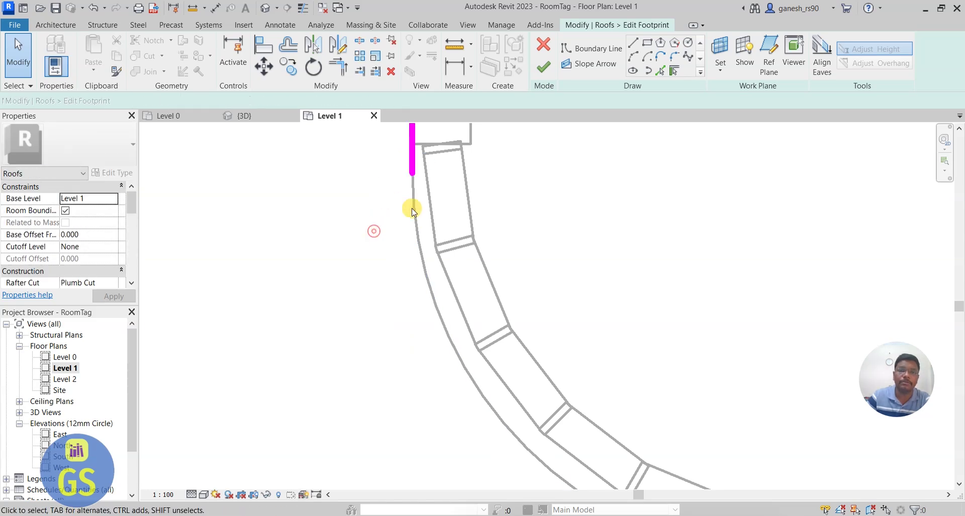
# - Join the west and south roof boundary lines with a fillet arc of radius about 5.083 and finish the footprint
pyautogui.click(675, 57)
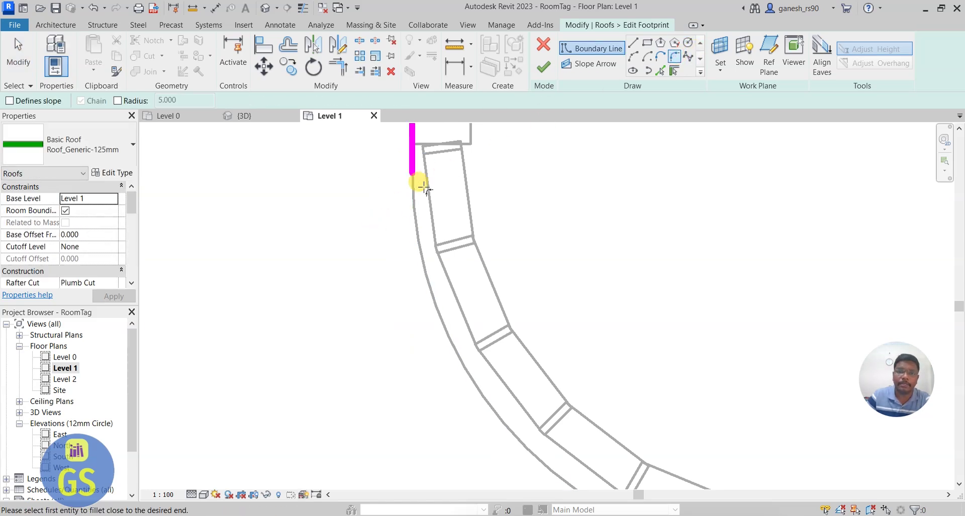
pyautogui.scroll(-2, 374, 179)
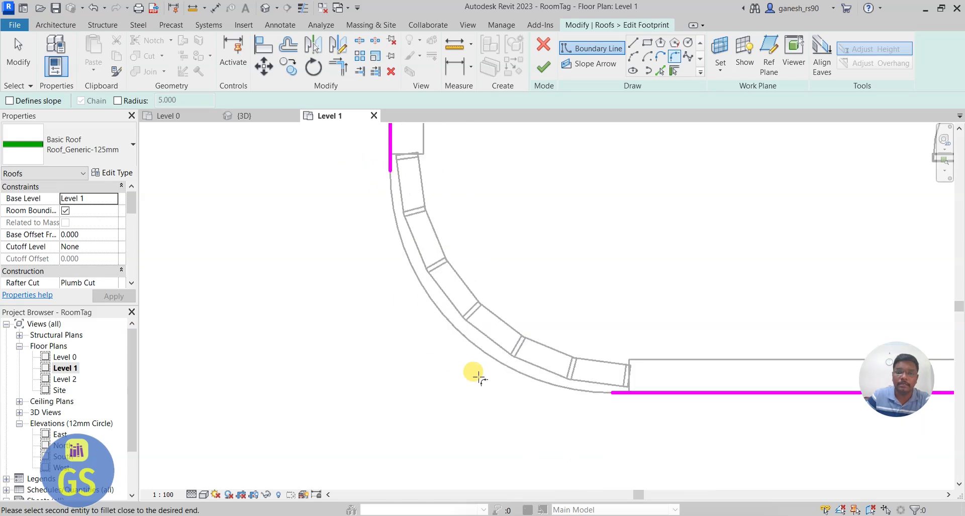
pyautogui.click(603, 391)
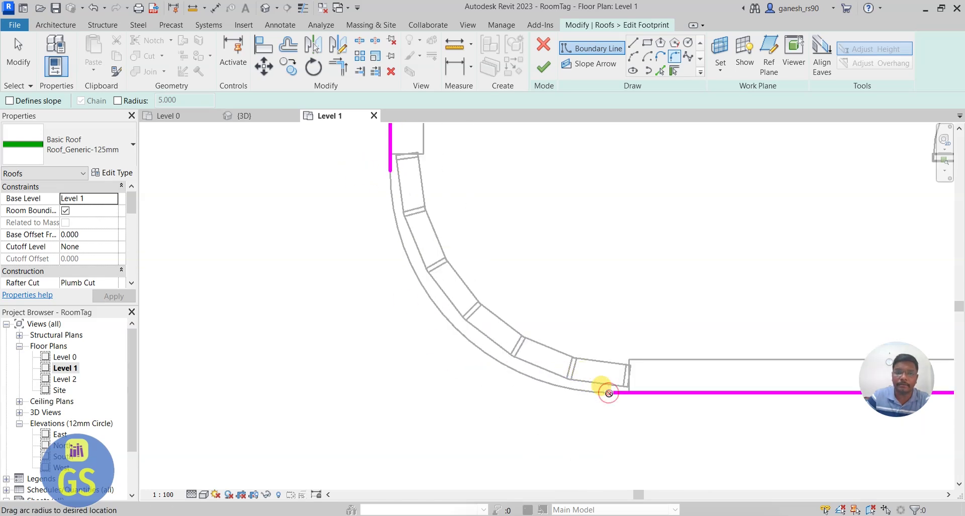
pyautogui.click(453, 325)
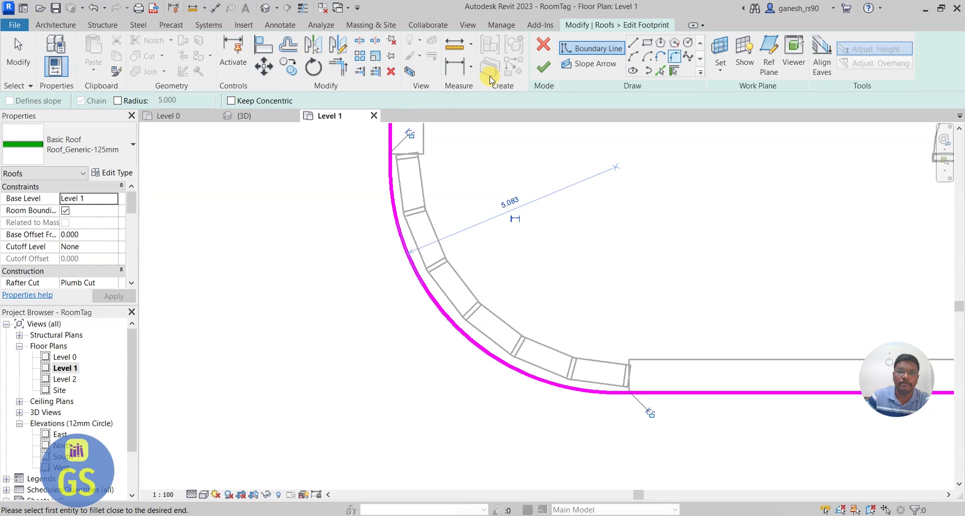
pyautogui.click(544, 65)
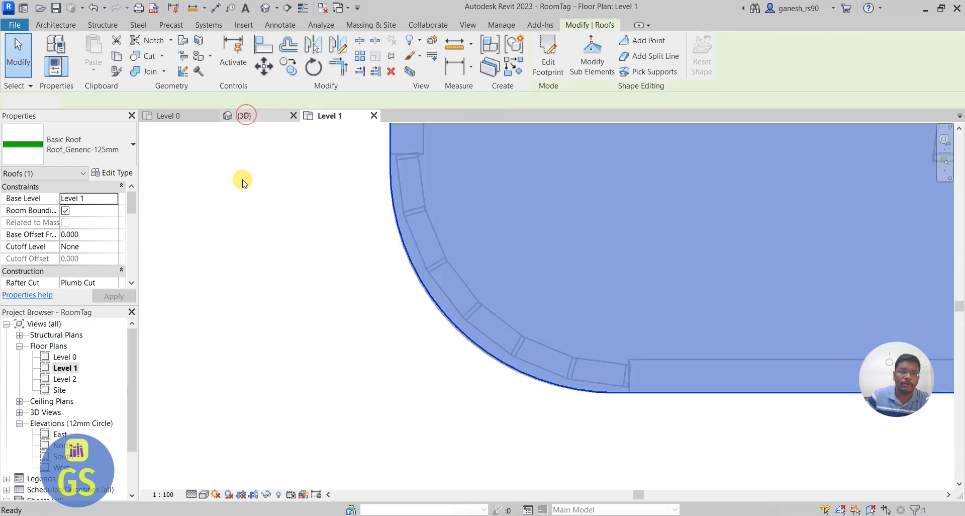
# - Examine the rounded roof corner above the curved curtain wall and the whole house from several angles in 3D
pyautogui.click(245, 115)
pyautogui.click(267, 300)
pyautogui.scroll(-4, 197, 416)
pyautogui.scroll(3, 377, 248)
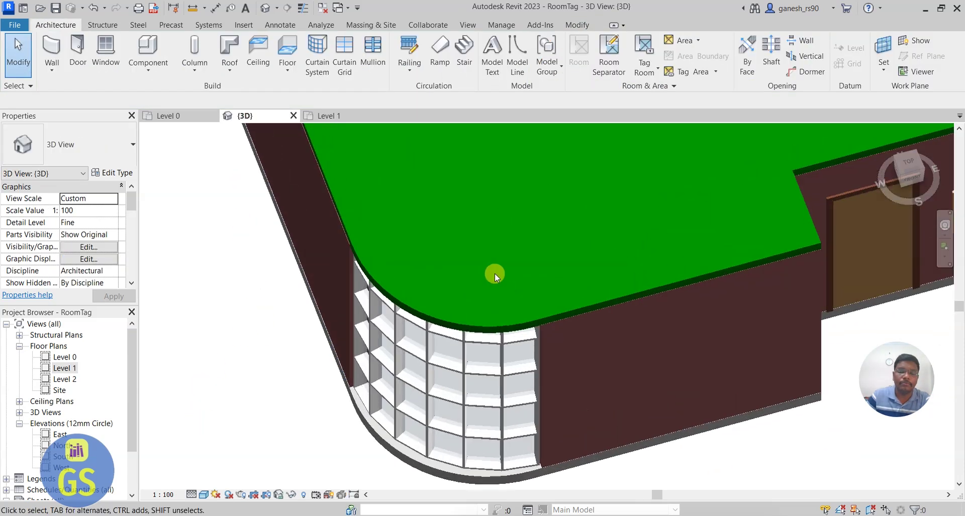
pyautogui.scroll(1, 426, 327)
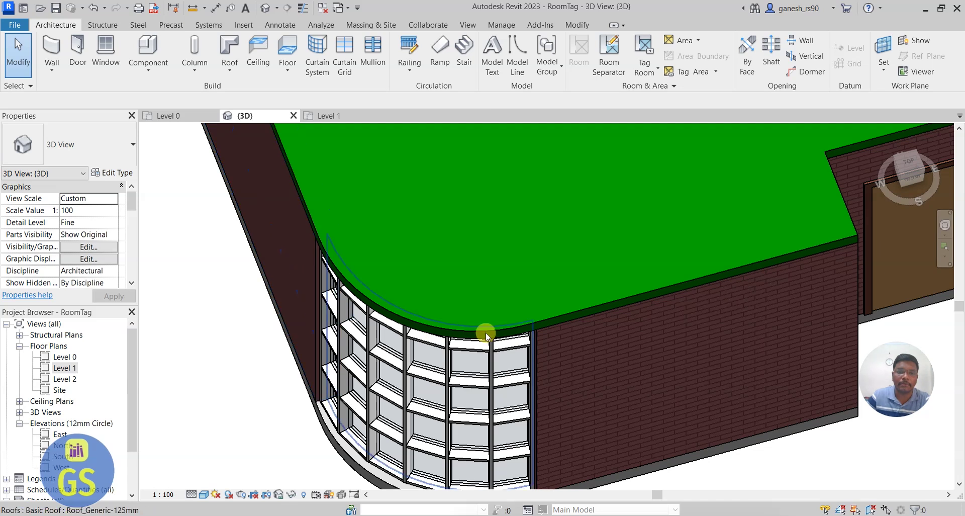
pyautogui.scroll(1, 379, 358)
pyautogui.scroll(-2, 648, 284)
pyautogui.click(944, 226)
pyautogui.moveTo(597, 351); pyautogui.dragTo(478, 372)
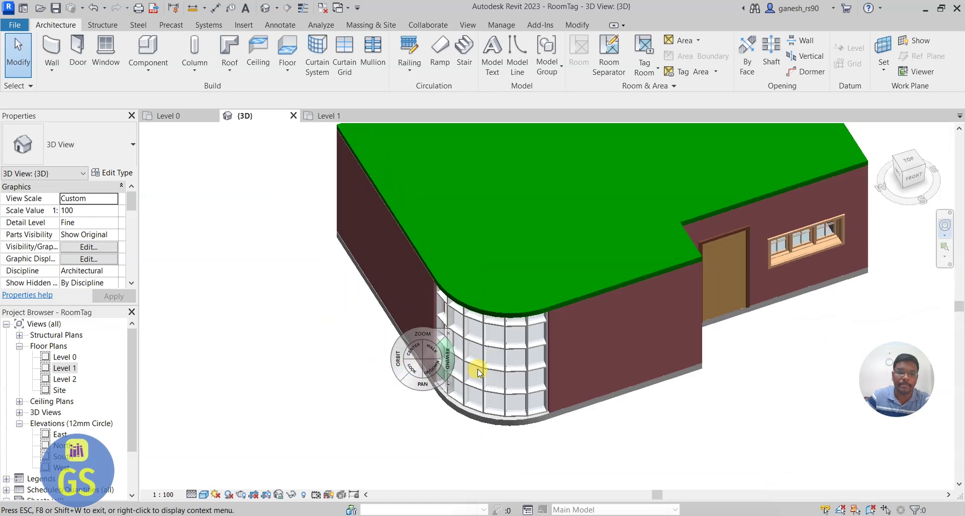
pyautogui.scroll(6, 478, 372)
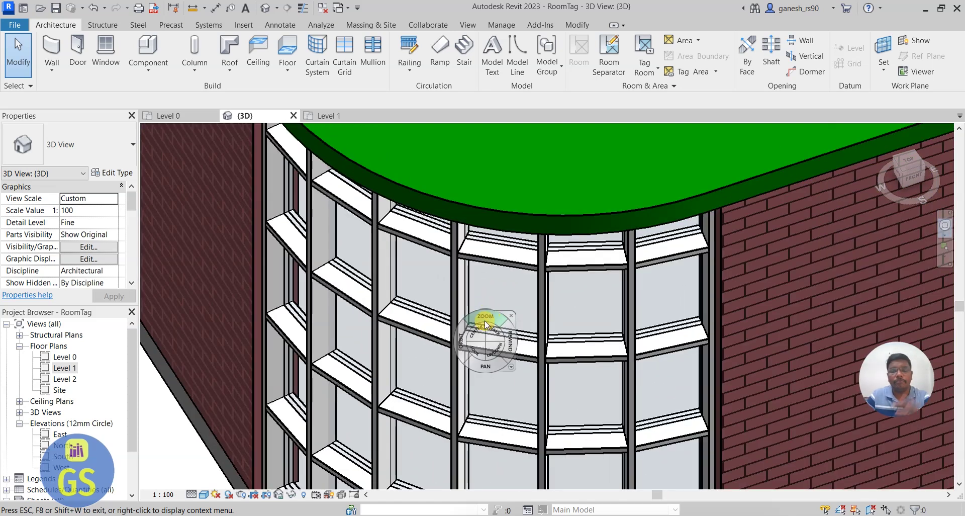
pyautogui.scroll(-5, 485, 324)
pyautogui.click(511, 285)
pyautogui.scroll(-5, 492, 360)
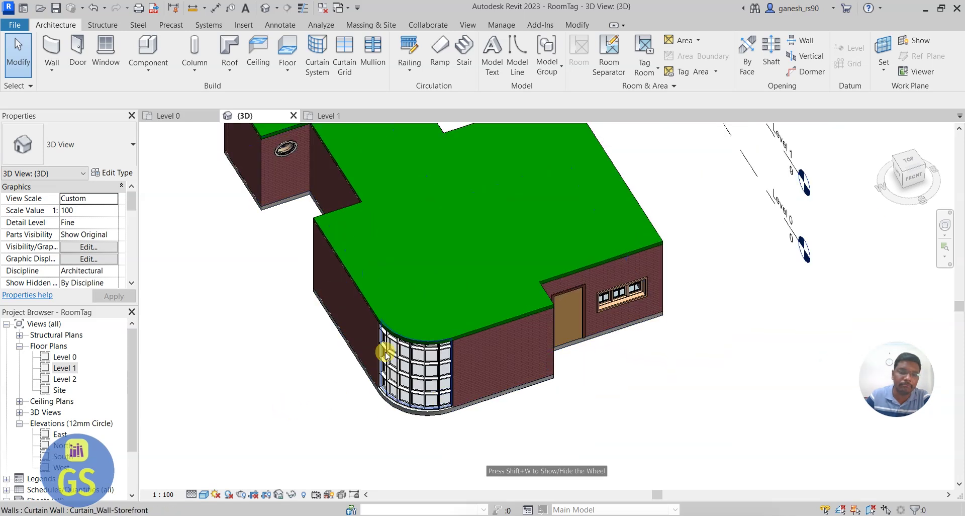
pyautogui.scroll(-3, 366, 402)
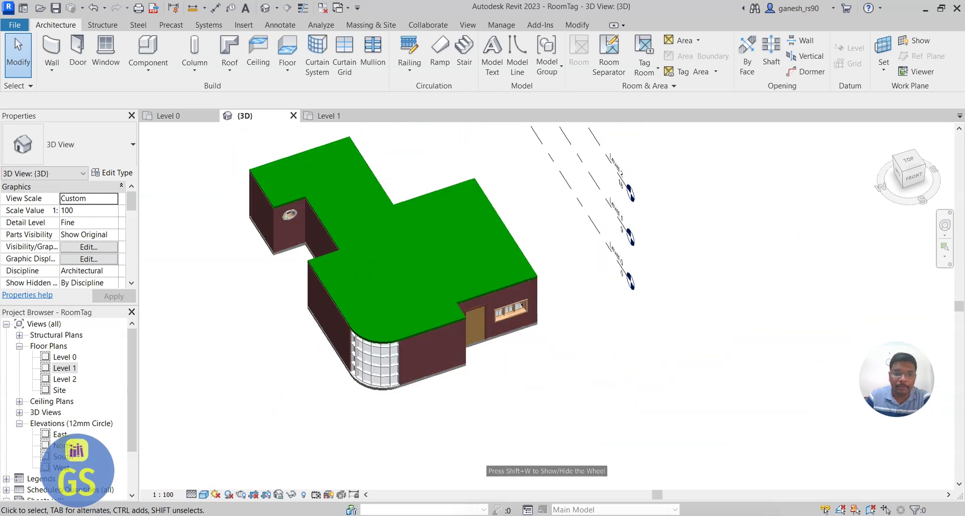
# - Draw three connected Wall-Ext_215Bwk walls east of the house in the Level 0 plan, forming a rectangle open on its west side
pyautogui.click(203, 120)
pyautogui.scroll(-2, 65, 391)
pyautogui.scroll(-3, 352, 312)
pyautogui.scroll(-3, 592, 312)
pyautogui.scroll(8, 573, 257)
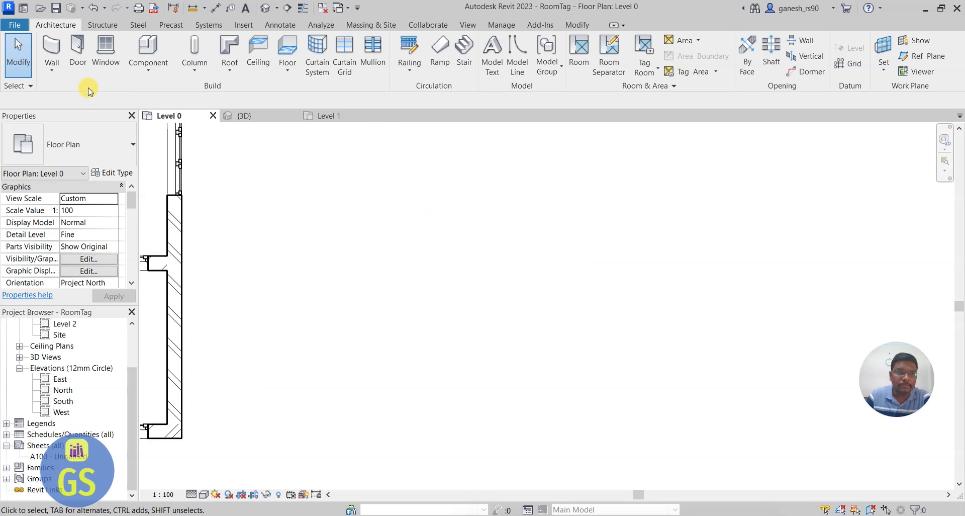
pyautogui.click(58, 77)
pyautogui.click(86, 90)
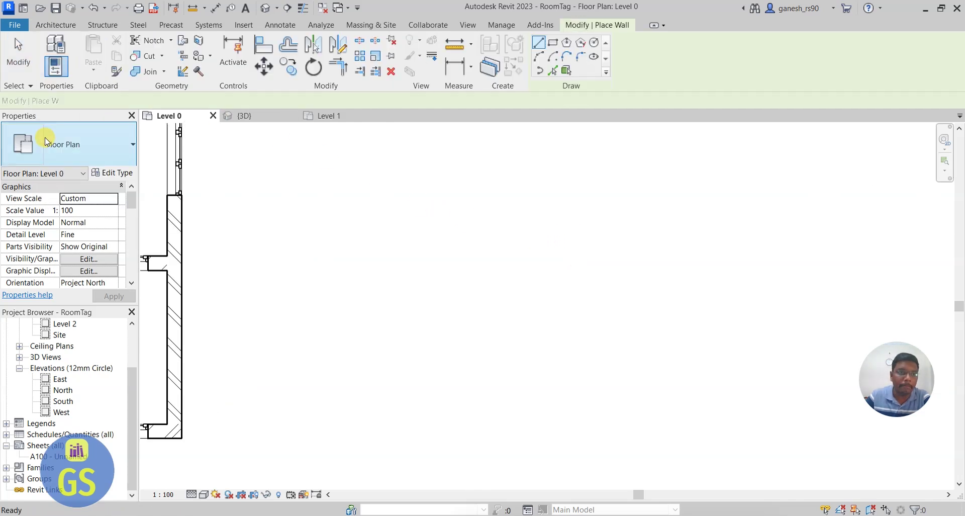
pyautogui.click(92, 150)
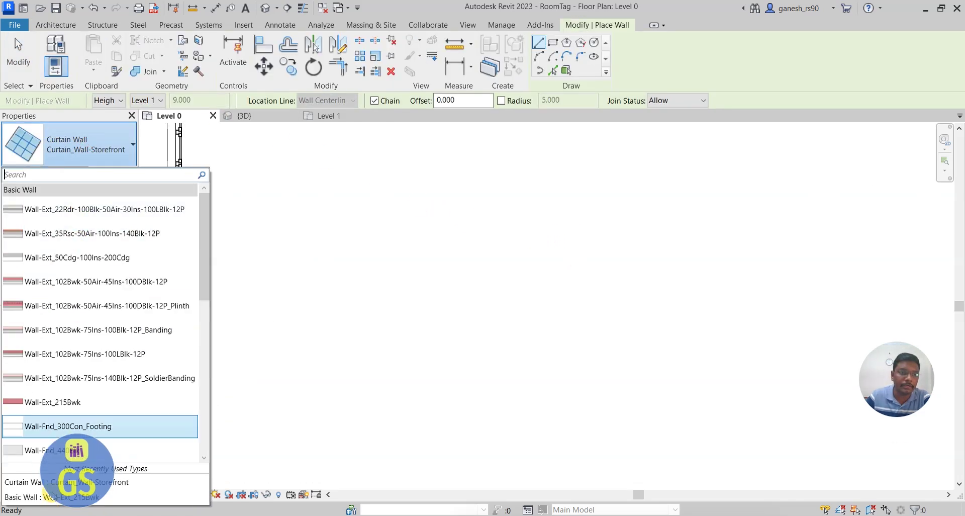
pyautogui.click(75, 402)
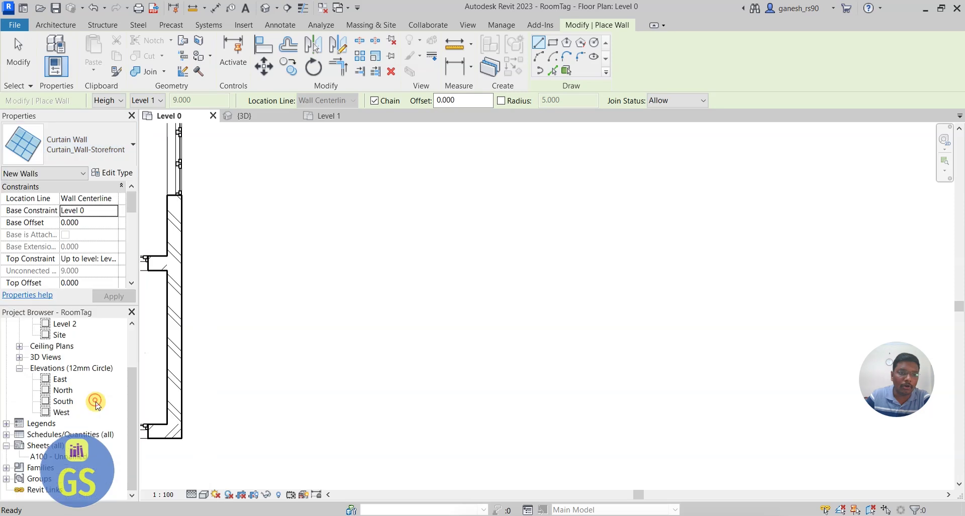
pyautogui.click(418, 299)
pyautogui.click(610, 299)
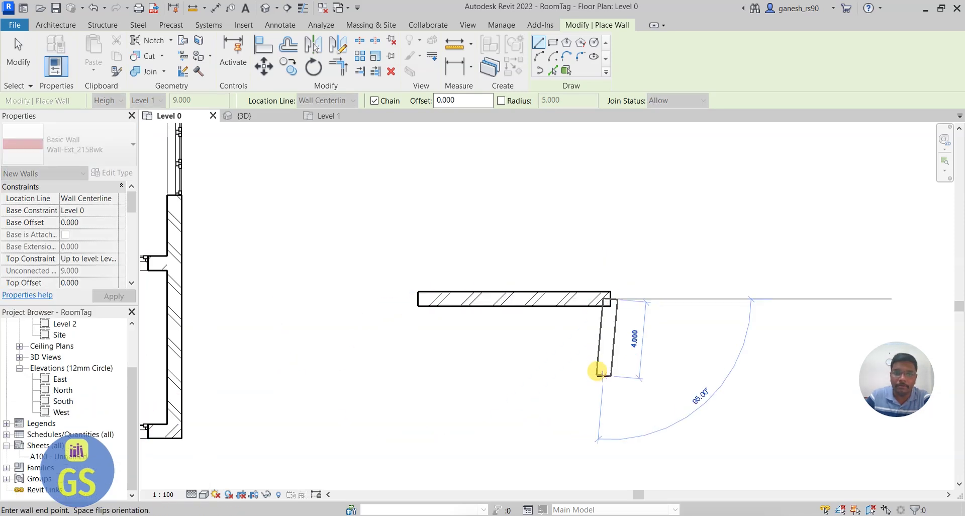
pyautogui.scroll(-3, 610, 179)
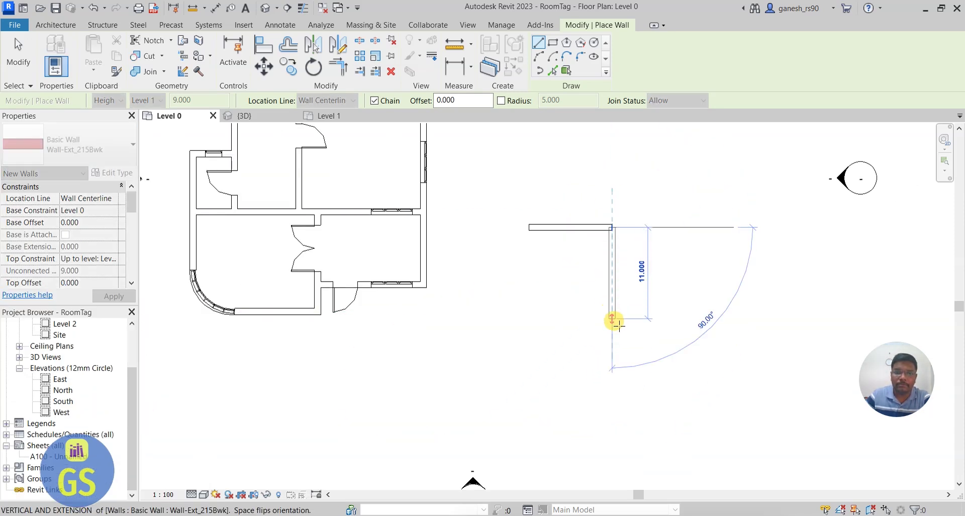
pyautogui.click(612, 330)
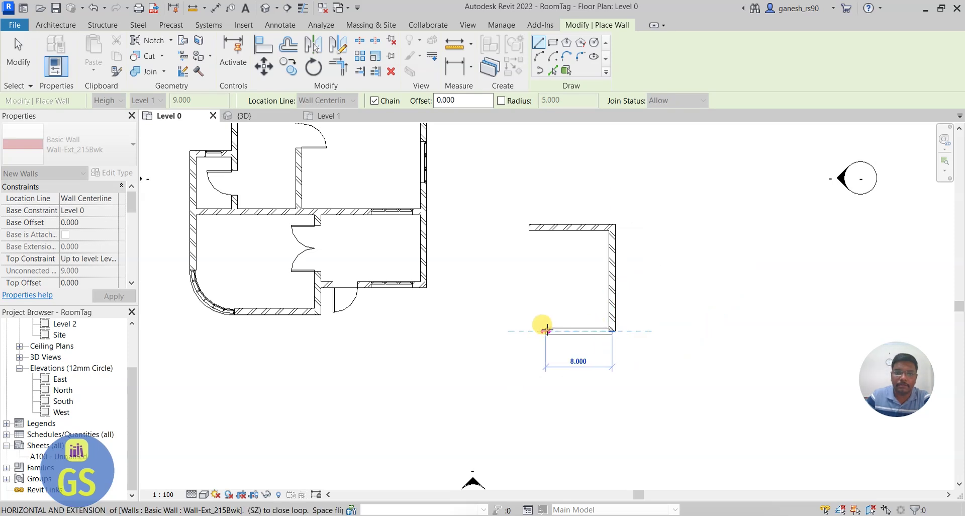
pyautogui.click(531, 330)
pyautogui.press('Escape')
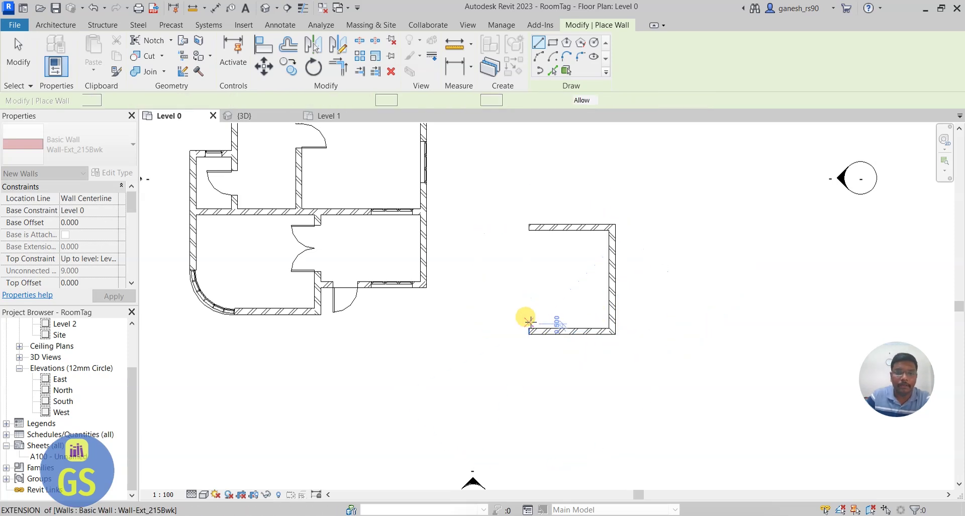
pyautogui.click(538, 57)
pyautogui.click(528, 227)
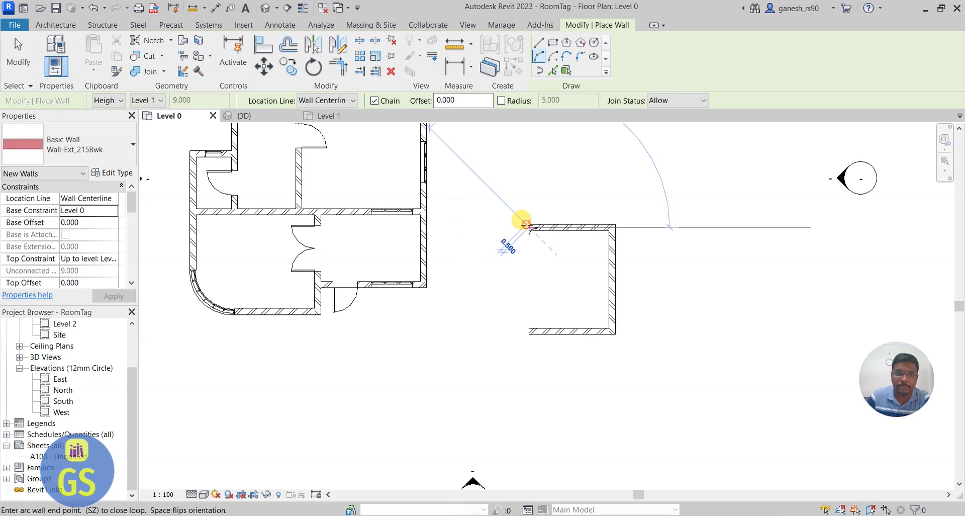
pyautogui.click(502, 274)
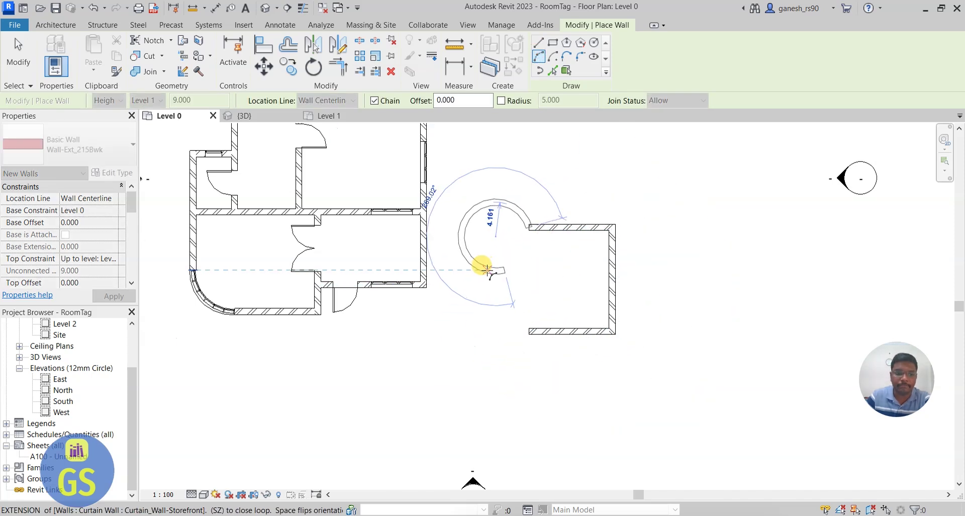
pyautogui.press('Escape')
pyautogui.click(565, 71)
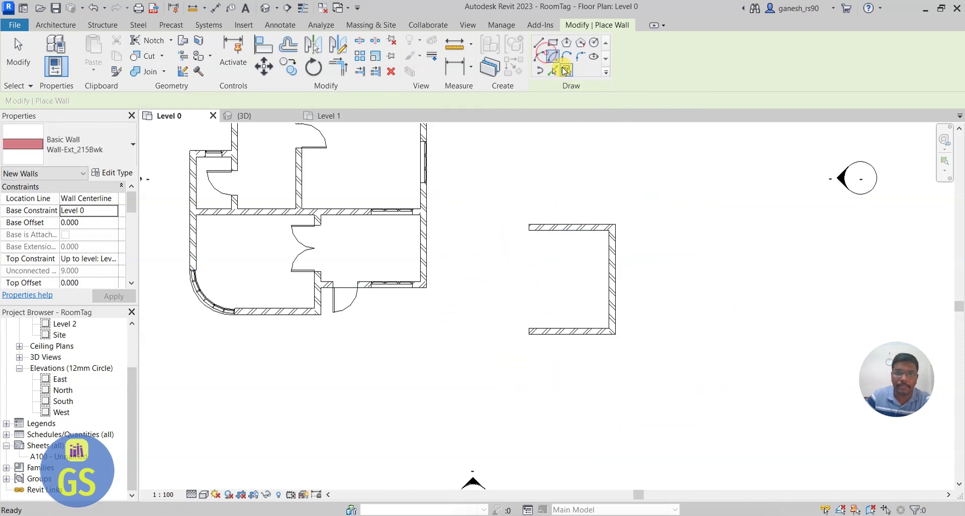
pyautogui.click(529, 226)
pyautogui.press('Escape')
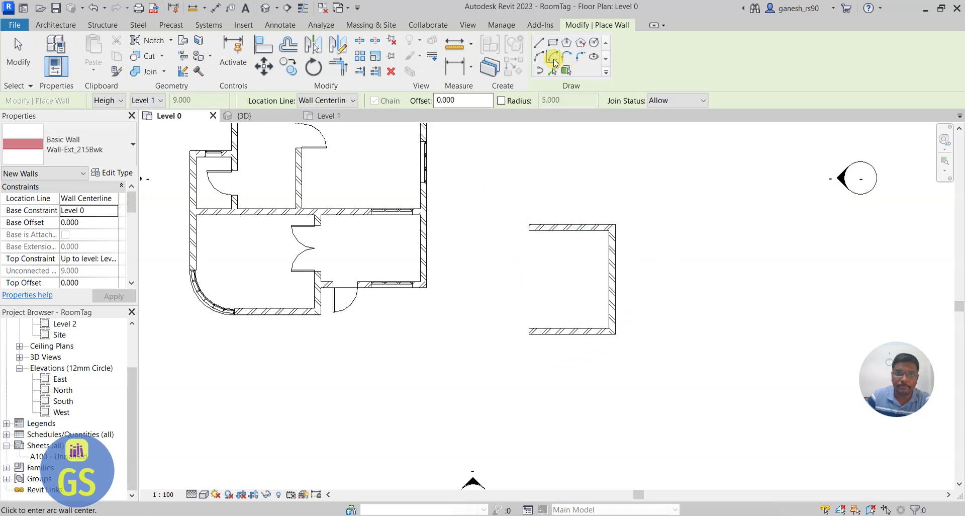
pyautogui.click(528, 331)
pyautogui.click(529, 226)
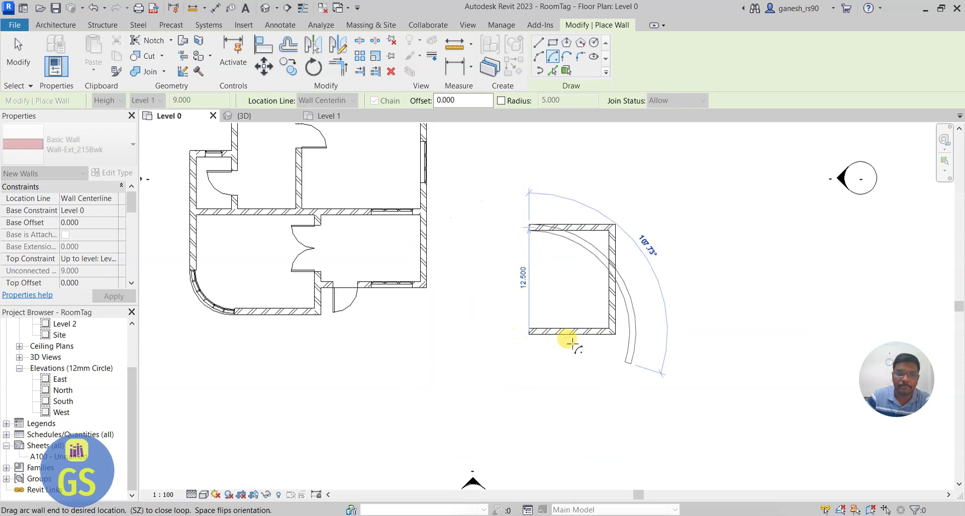
pyautogui.press('Escape')
pyautogui.press('Escape')
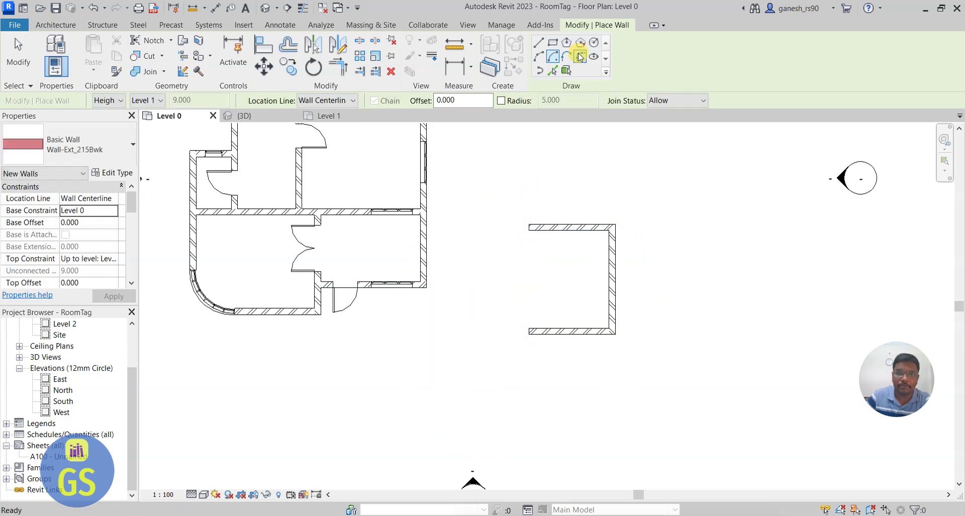
# - Close the open west side of the new walls with a fillet-arc wall of radius 6.250 between the north and south walls
pyautogui.click(580, 57)
pyautogui.click(527, 226)
pyautogui.click(529, 330)
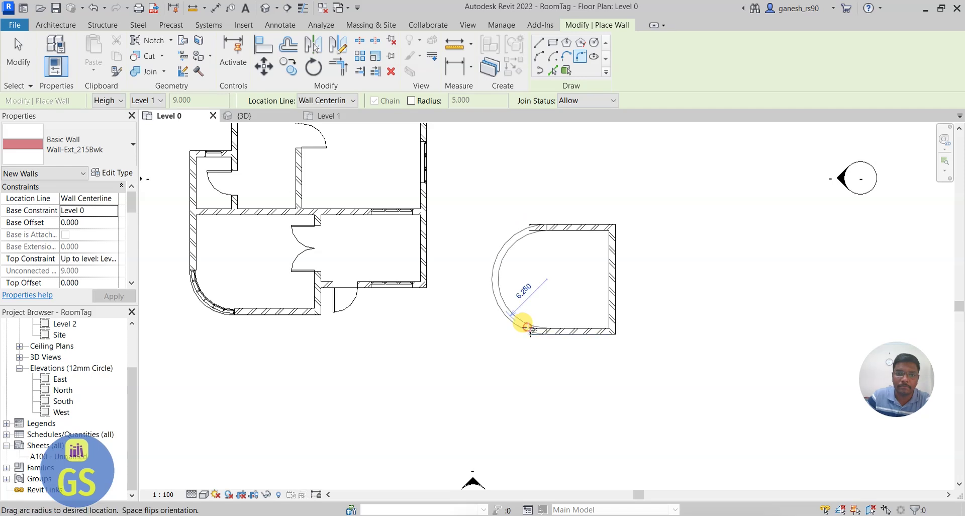
pyautogui.click(497, 317)
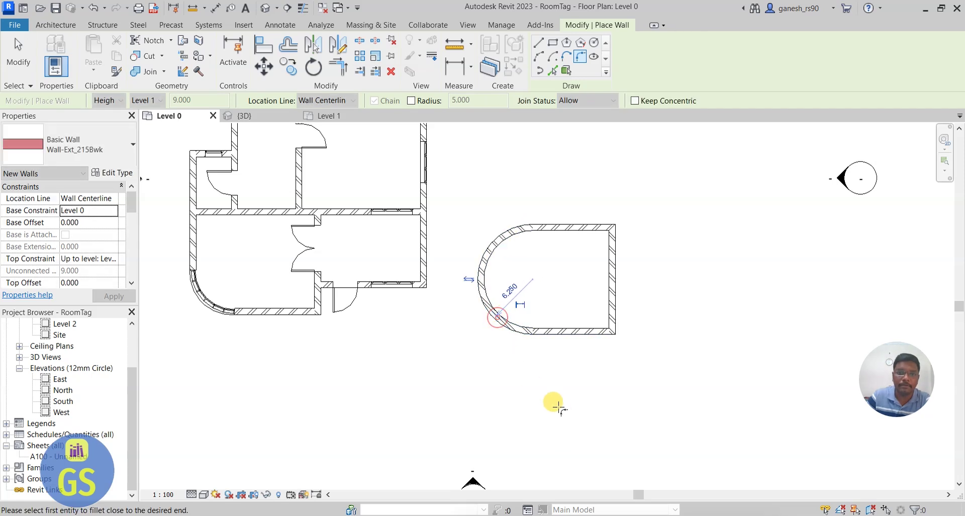
# - In the 3D view, change the type of the new curved wall to Curtain_Wall-Storefront
pyautogui.click(246, 116)
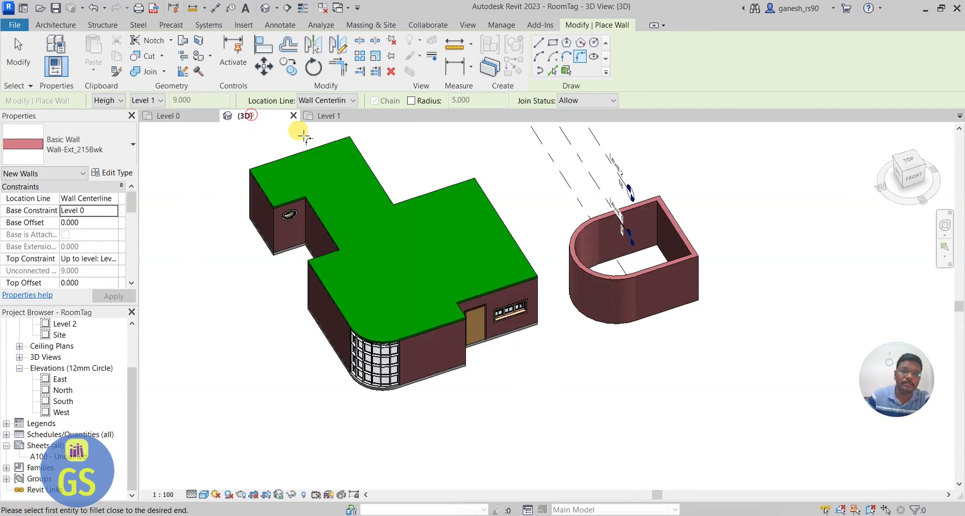
pyautogui.scroll(2, 614, 223)
pyautogui.press('Escape')
pyautogui.press('Escape')
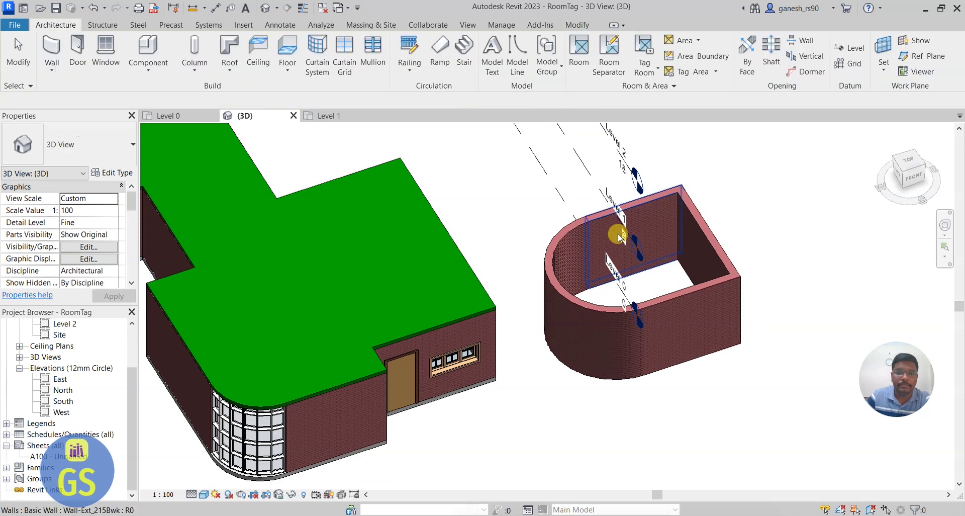
pyautogui.click(569, 300)
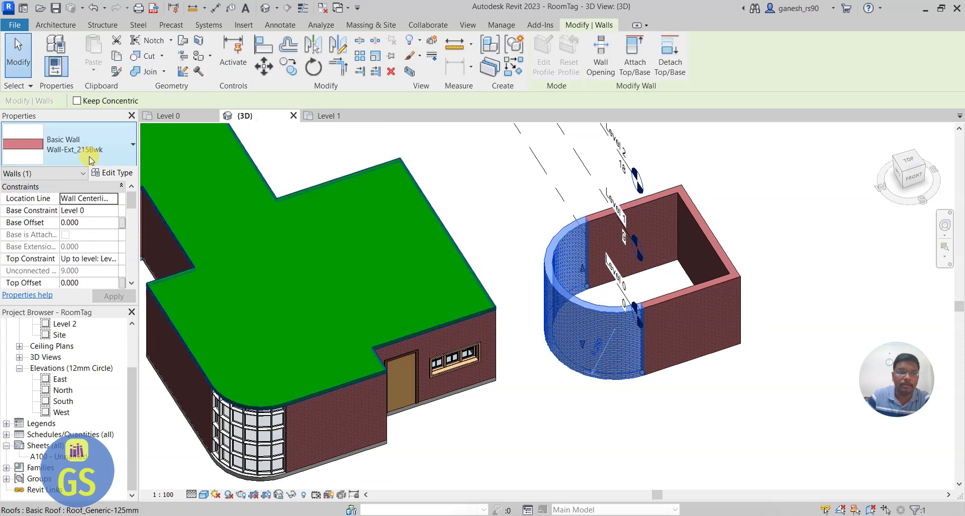
pyautogui.click(88, 151)
pyautogui.scroll(-5, 80, 357)
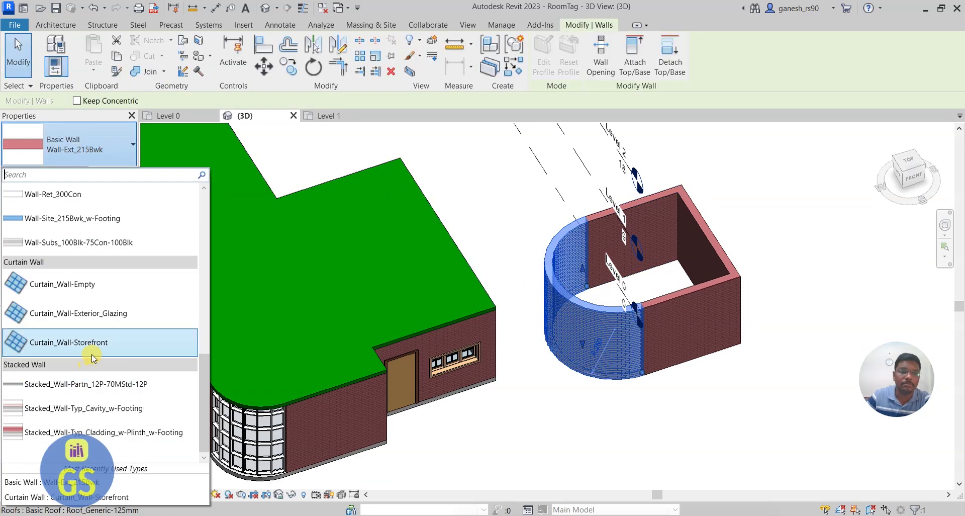
pyautogui.click(92, 354)
pyautogui.click(622, 426)
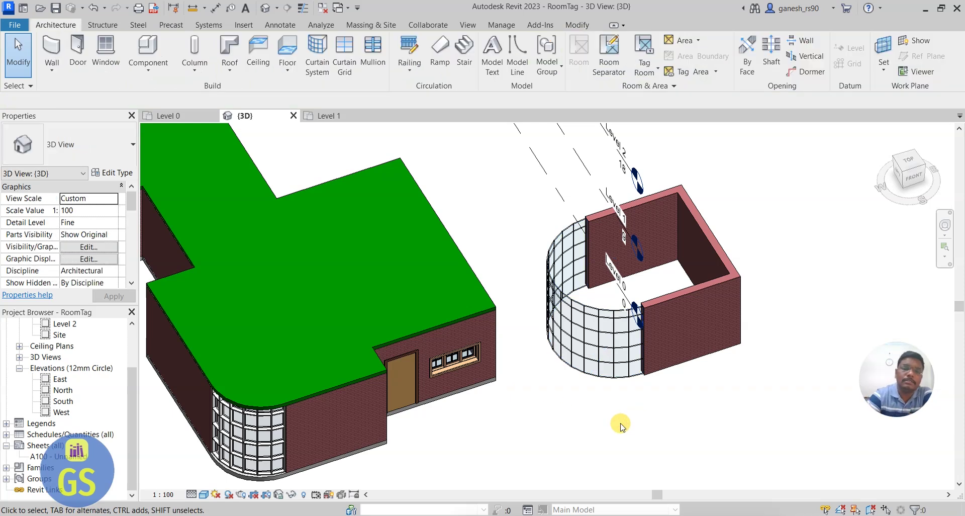
# - Place Rectangular Mullion 50x150mm along the horizontal grid lines of the new curved curtain wall
pyautogui.scroll(-2, 553, 281)
pyautogui.moveTo(535, 238); pyautogui.dragTo(587, 347)
pyautogui.click(588, 378)
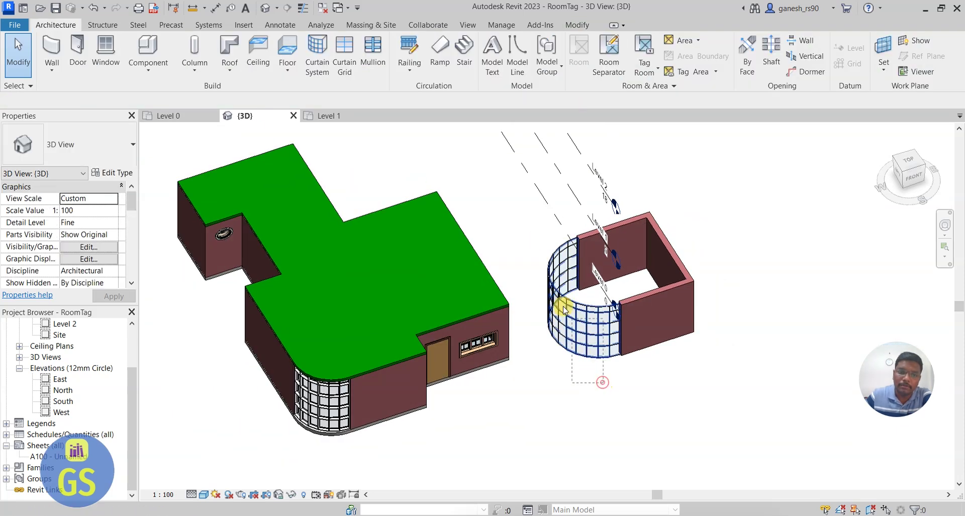
pyautogui.click(552, 285)
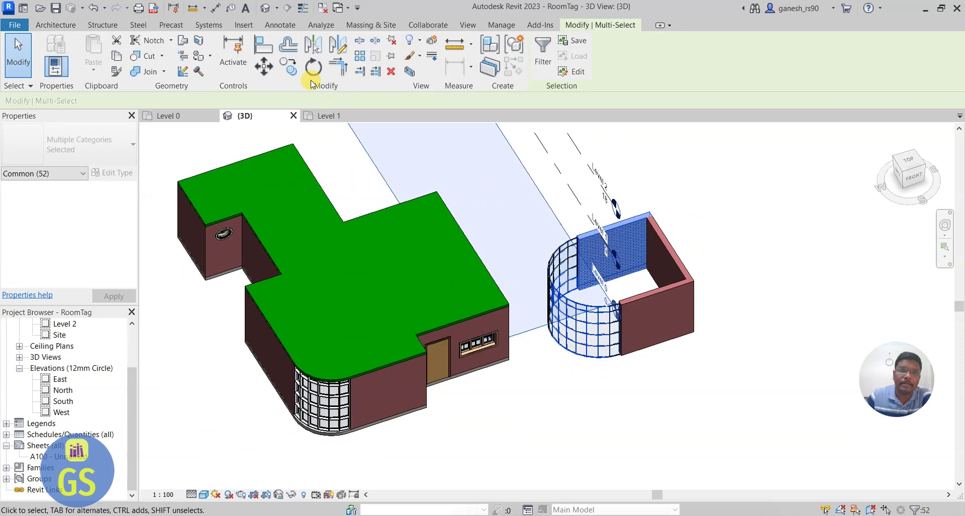
pyautogui.click(58, 25)
pyautogui.click(371, 59)
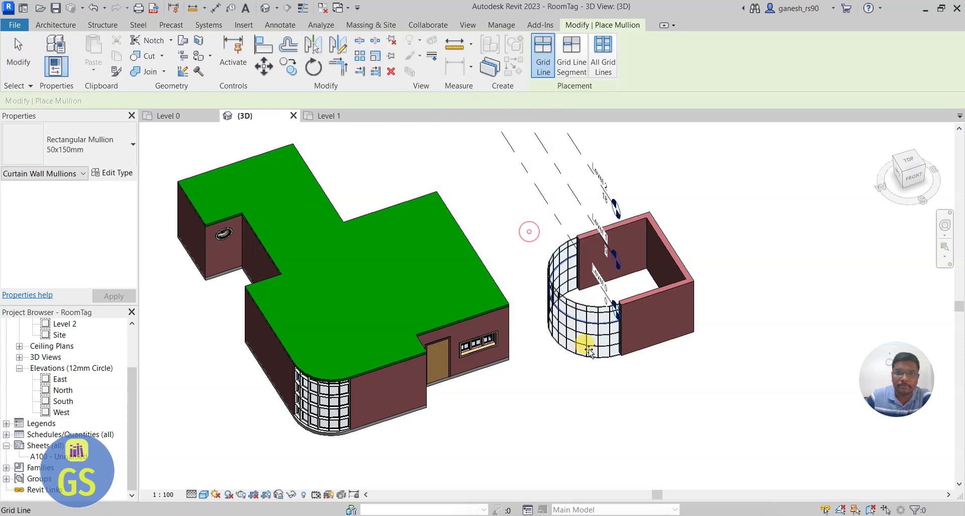
pyautogui.click(553, 293)
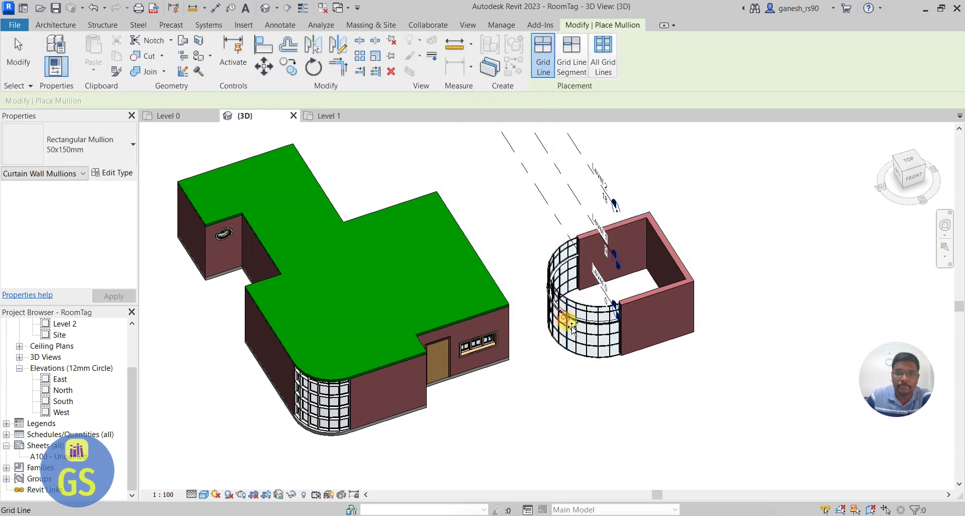
pyautogui.click(588, 352)
pyautogui.click(601, 324)
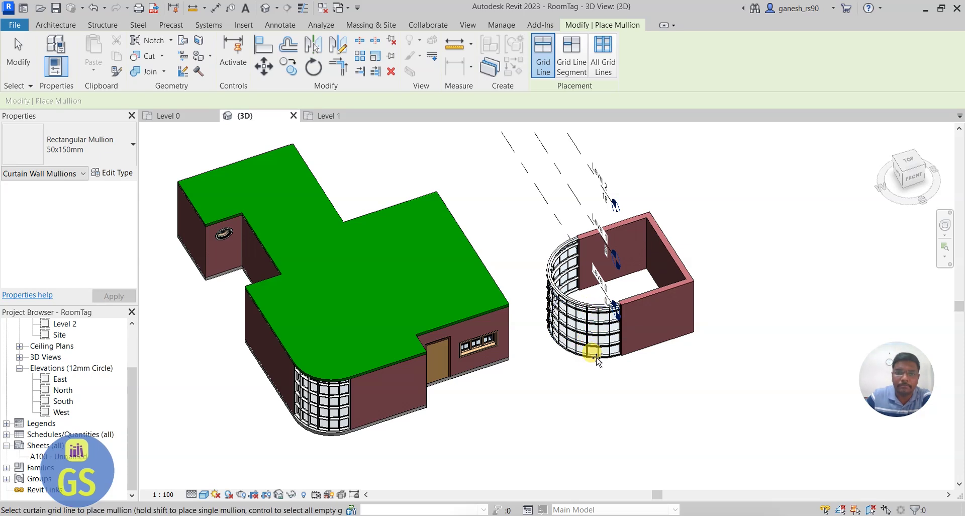
# - Place Rectangular Mullion 50x150mm on the vertical grid lines around the new curved curtain wall
pyautogui.scroll(3, 577, 330)
pyautogui.scroll(3, 575, 330)
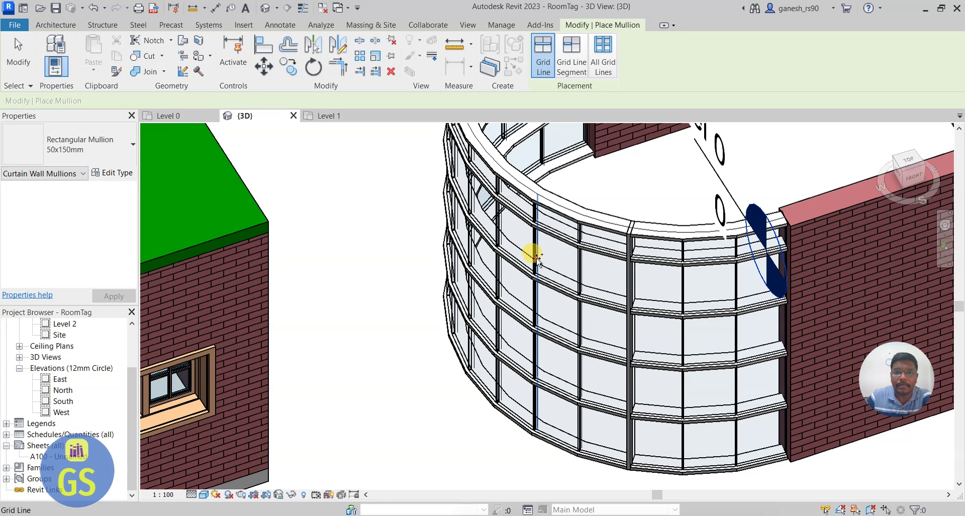
pyautogui.click(581, 262)
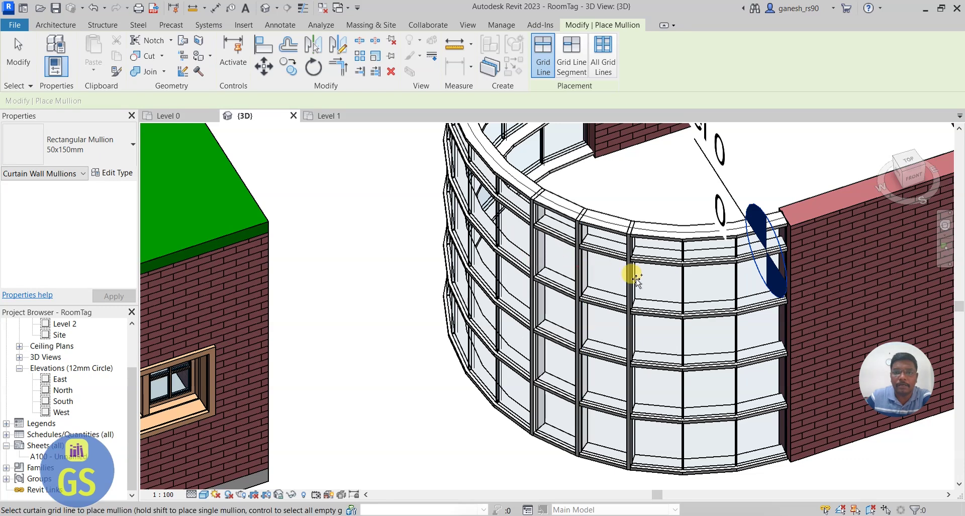
pyautogui.click(681, 276)
pyautogui.click(733, 276)
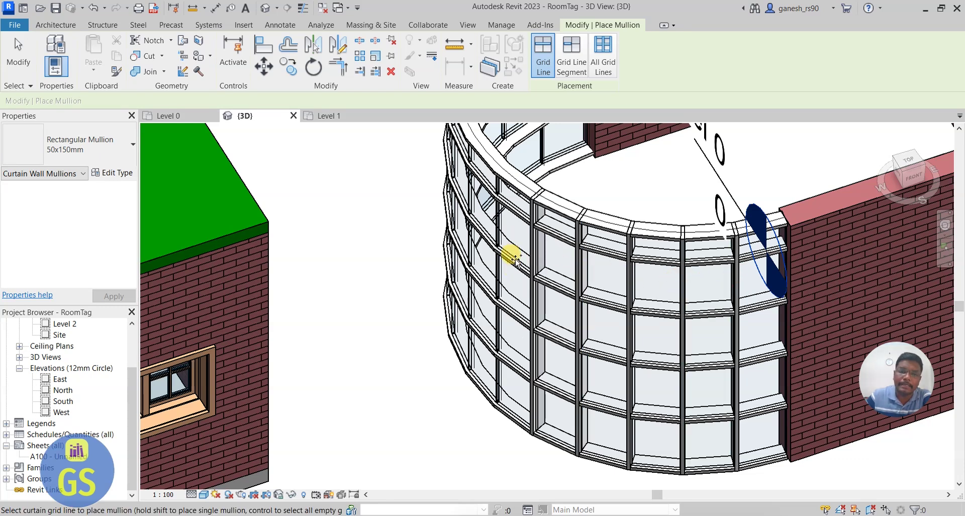
pyautogui.click(495, 232)
pyautogui.click(468, 219)
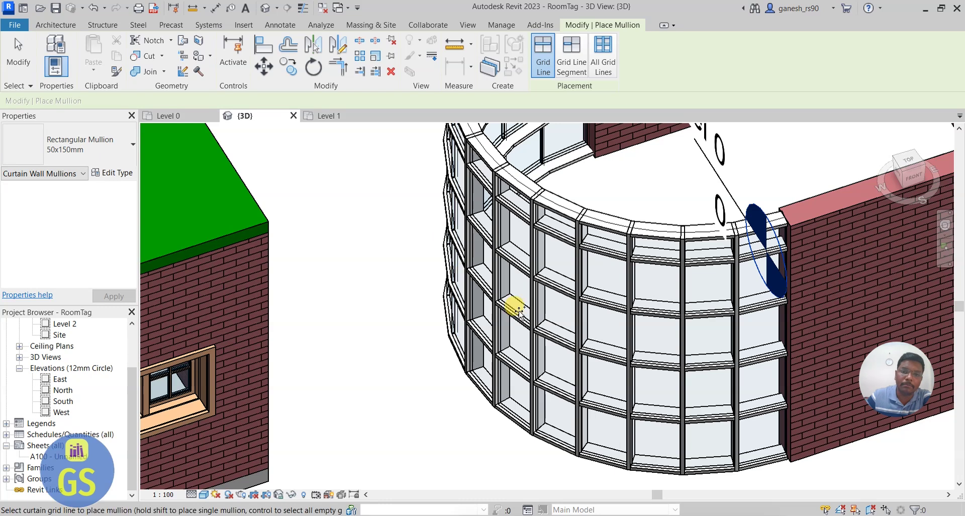
pyautogui.click(452, 211)
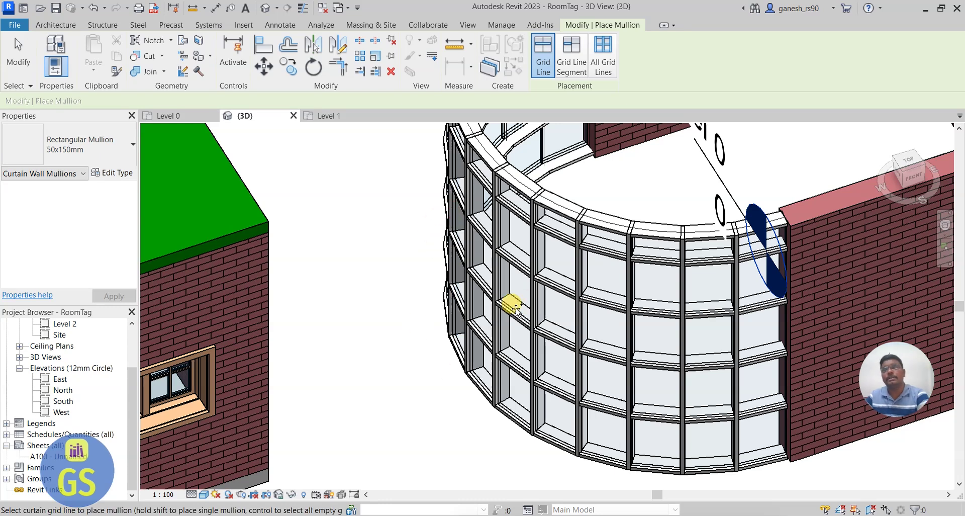
pyautogui.scroll(-8, 516, 310)
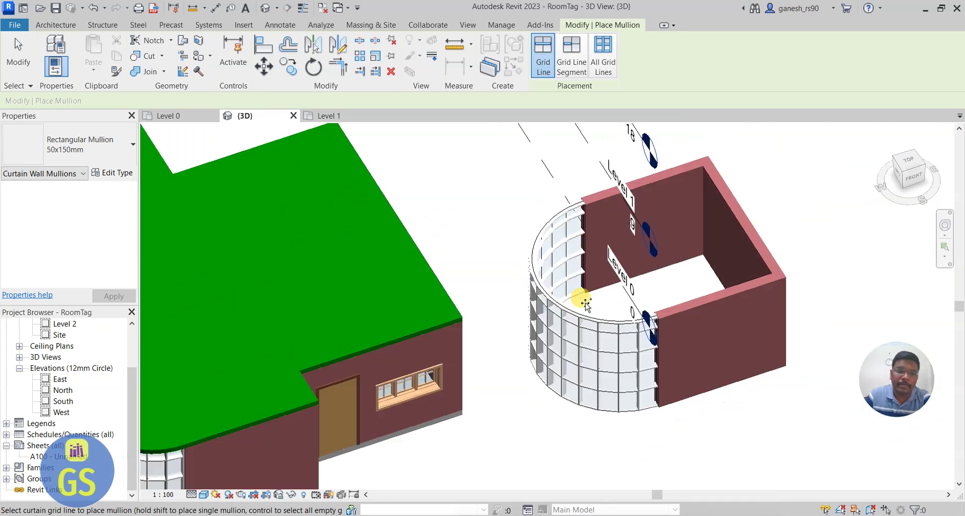
pyautogui.keyDown('ctrl'); pyautogui.click(596, 252); pyautogui.keyUp('ctrl')
pyautogui.keyDown('ctrl'); pyautogui.click(327, 397); pyautogui.keyUp('ctrl')
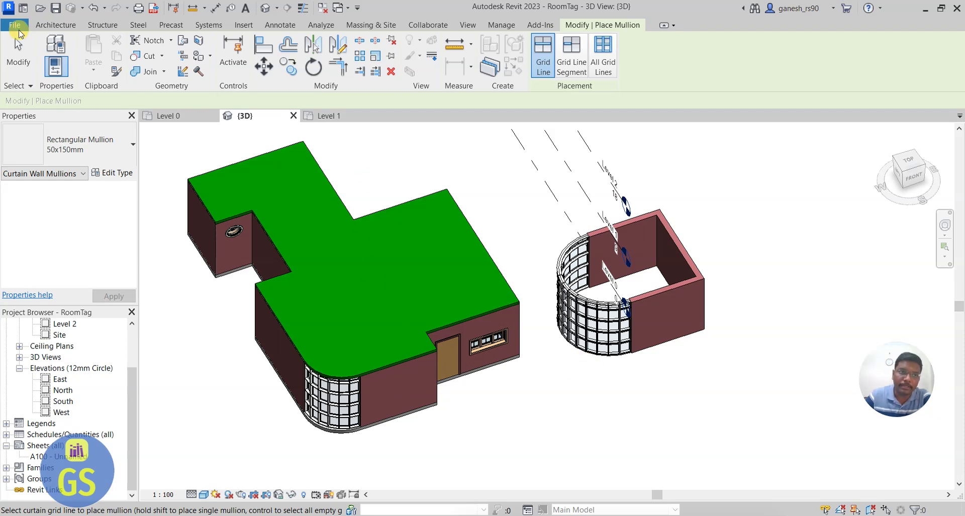
pyautogui.click(55, 25)
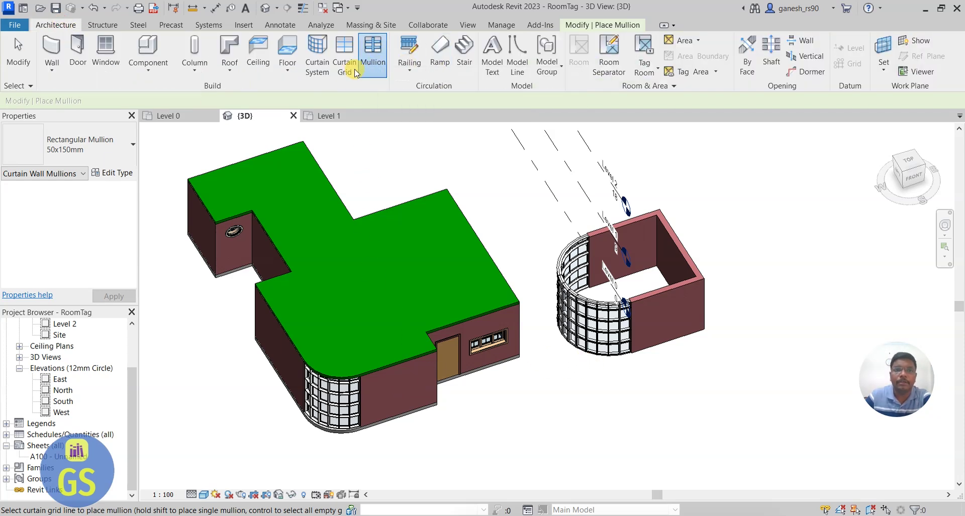
pyautogui.click(328, 65)
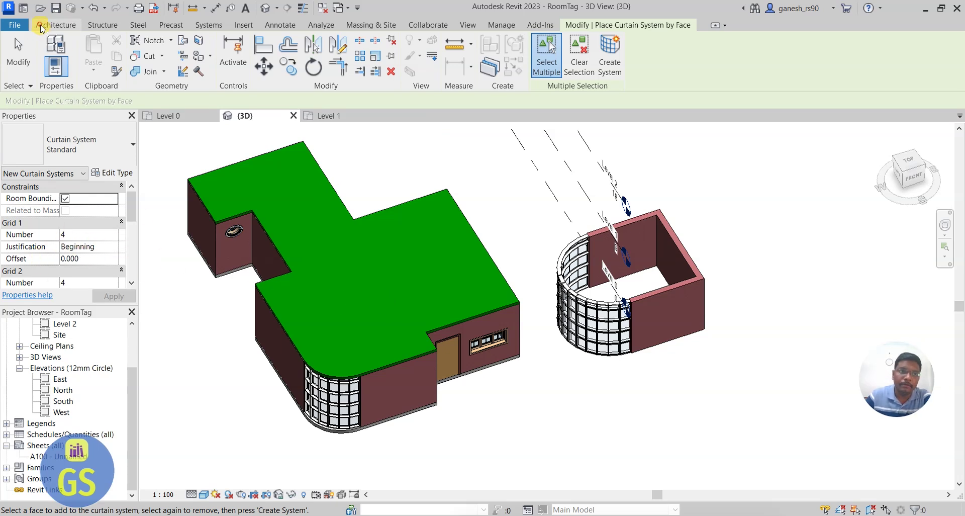
pyautogui.click(53, 26)
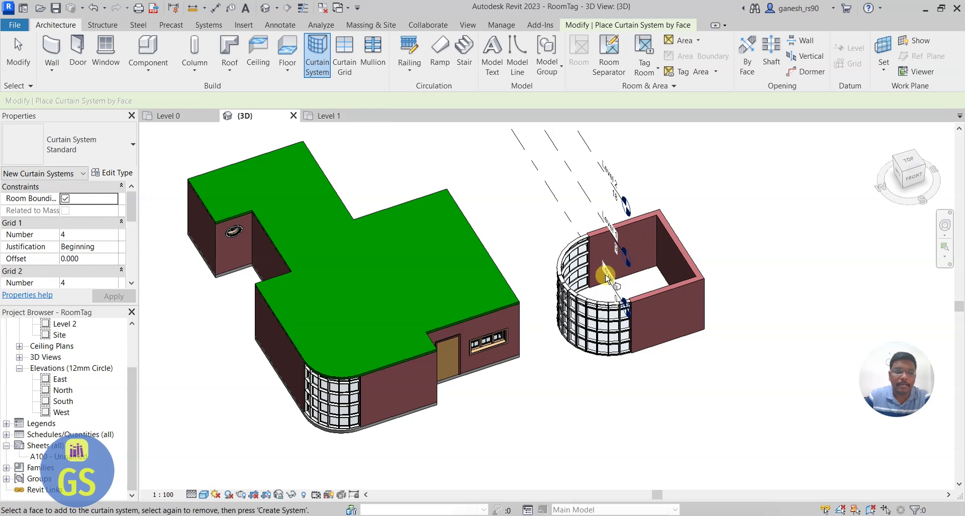
pyautogui.press('Escape')
pyautogui.scroll(-1, 532, 337)
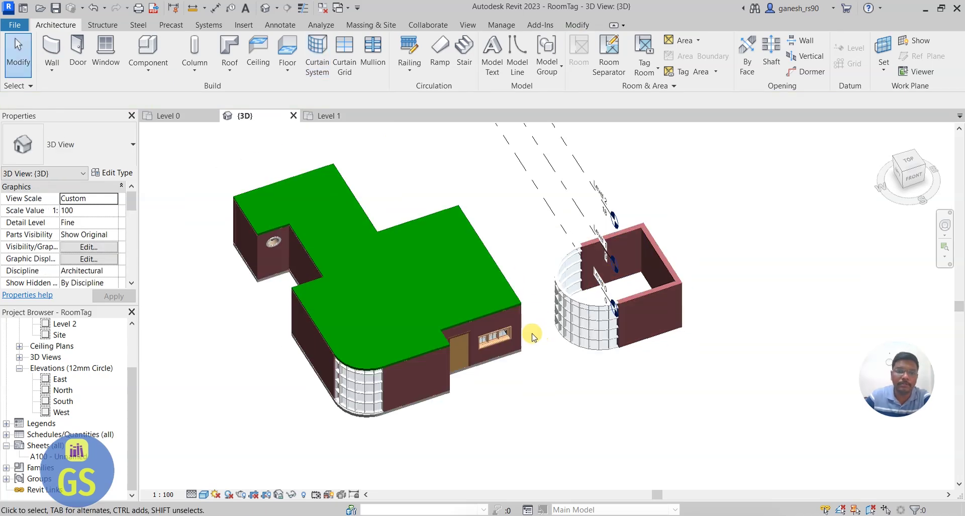
# - Delete the three straight walls and the curved curtain wall east of the house in the Level 0 plan
pyautogui.click(181, 116)
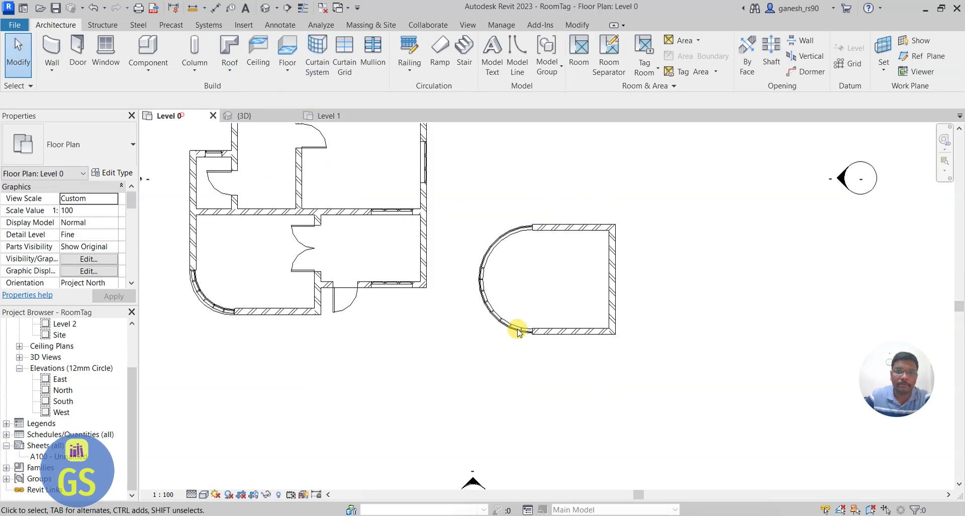
pyautogui.moveTo(644, 367); pyautogui.dragTo(477, 199)
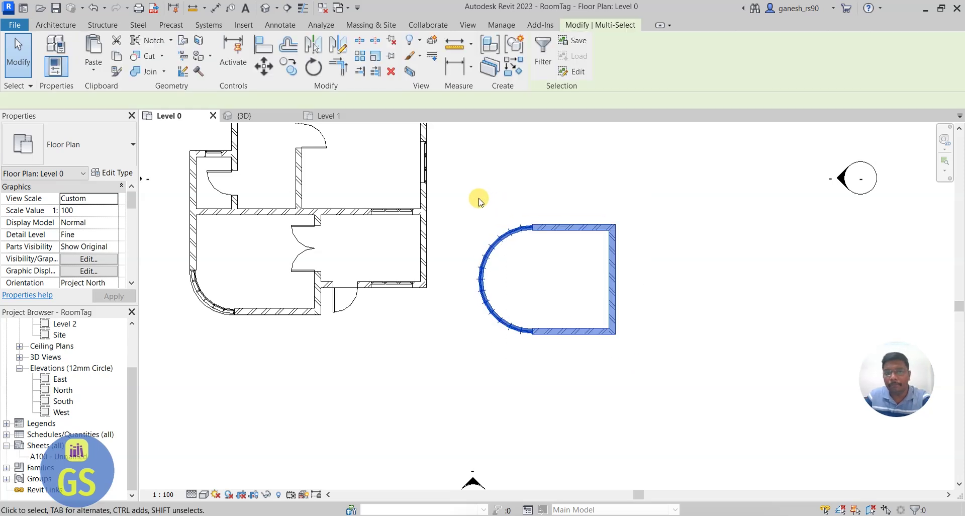
pyautogui.press('Delete')
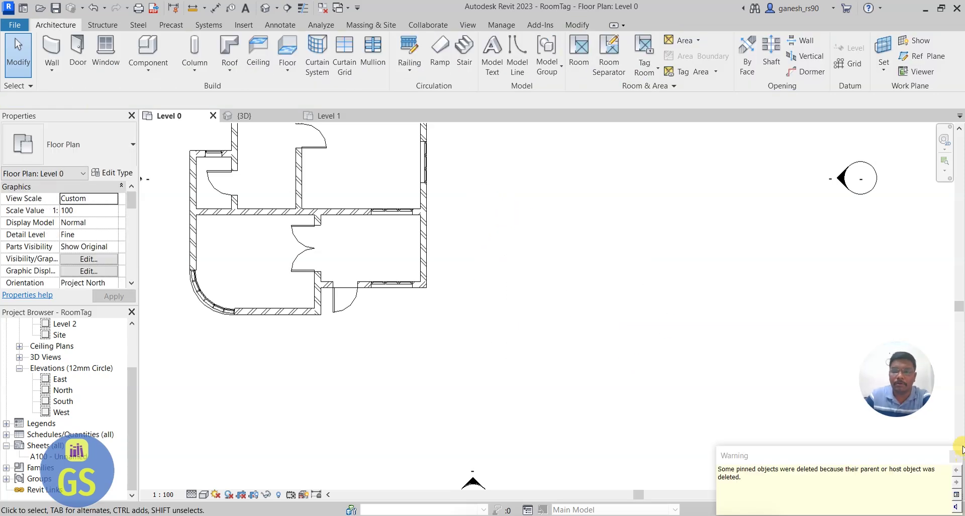
# - Draw one horizontal Wall-Ext_215Bwk wall 28.000 long, east of the house in the Level 0 plan
pyautogui.click(56, 70)
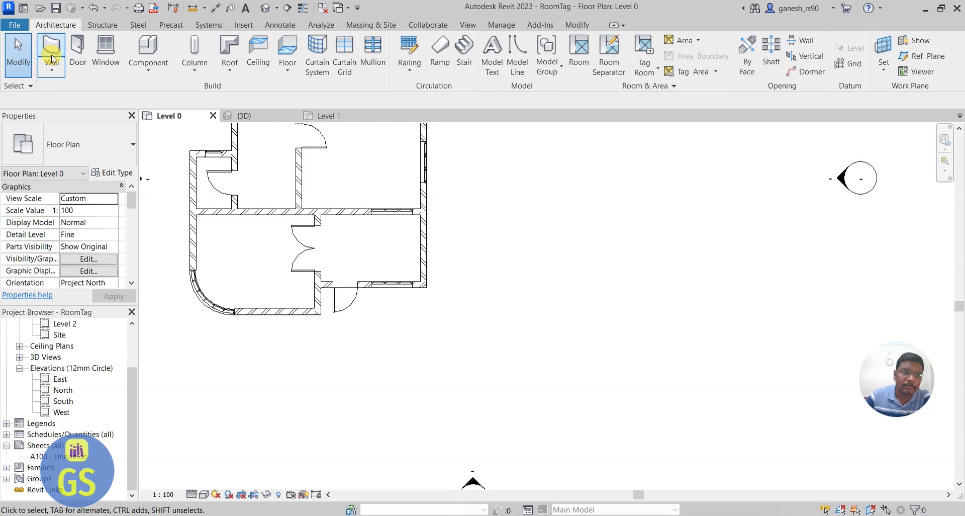
pyautogui.click(49, 73)
pyautogui.click(71, 92)
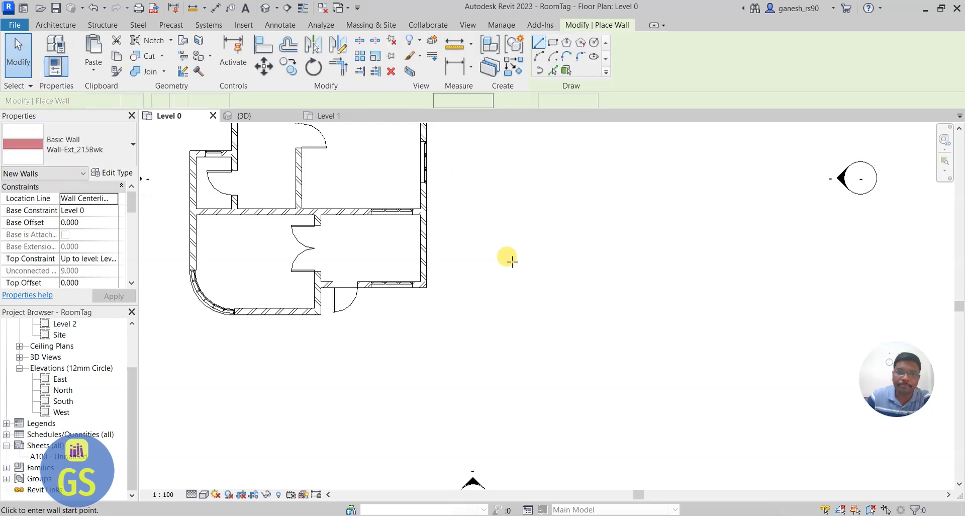
pyautogui.click(468, 295)
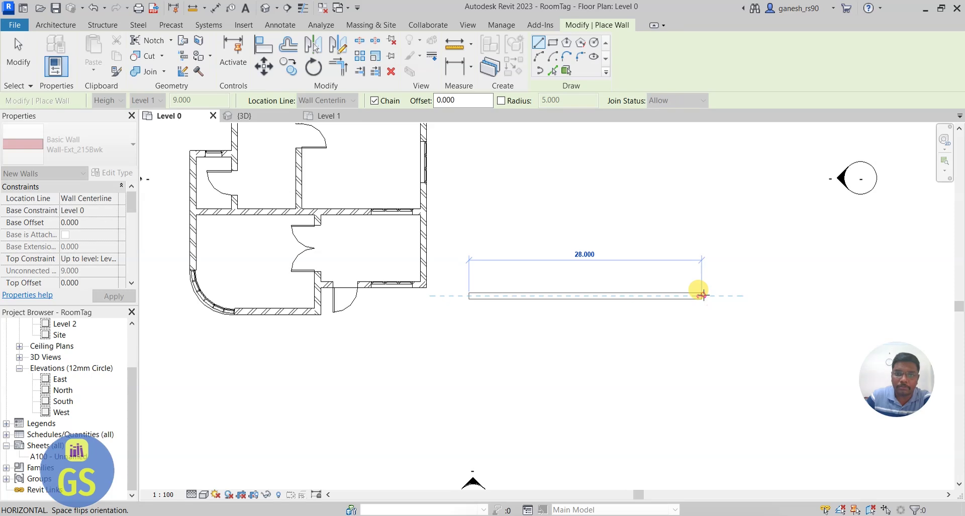
pyautogui.click(701, 295)
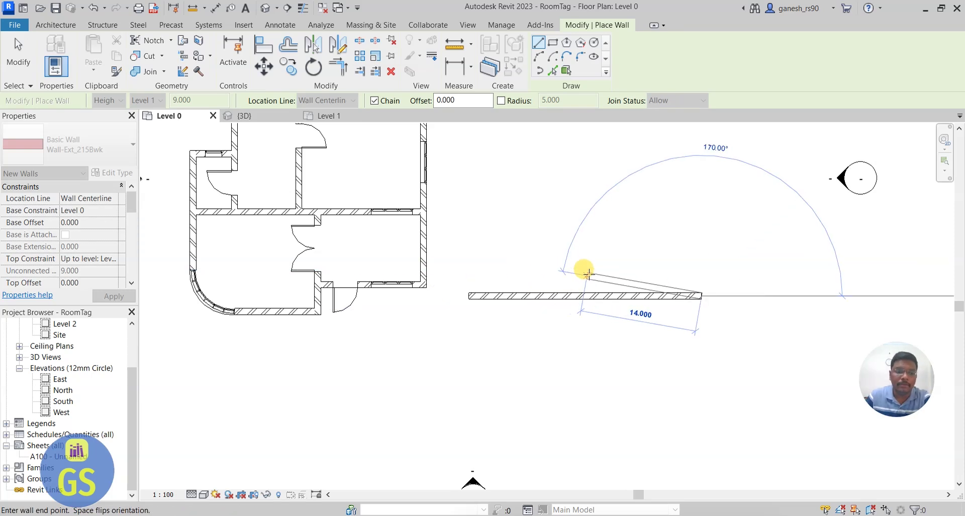
pyautogui.press('Escape')
pyautogui.press('Escape')
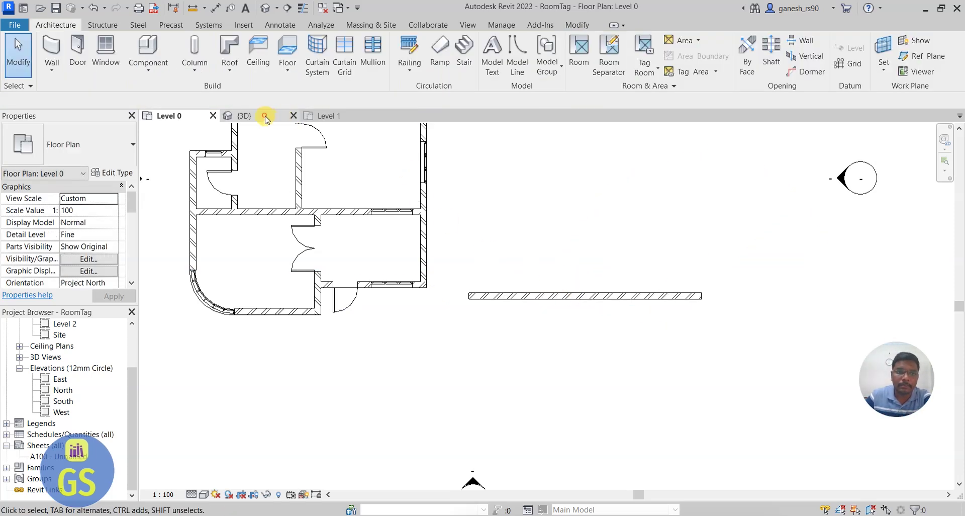
# - Place a vertical Cornice wall sweep near the west end of the brick wall's south face in the 3D view
pyautogui.click(245, 115)
pyautogui.scroll(2, 578, 312)
pyautogui.scroll(2, 443, 369)
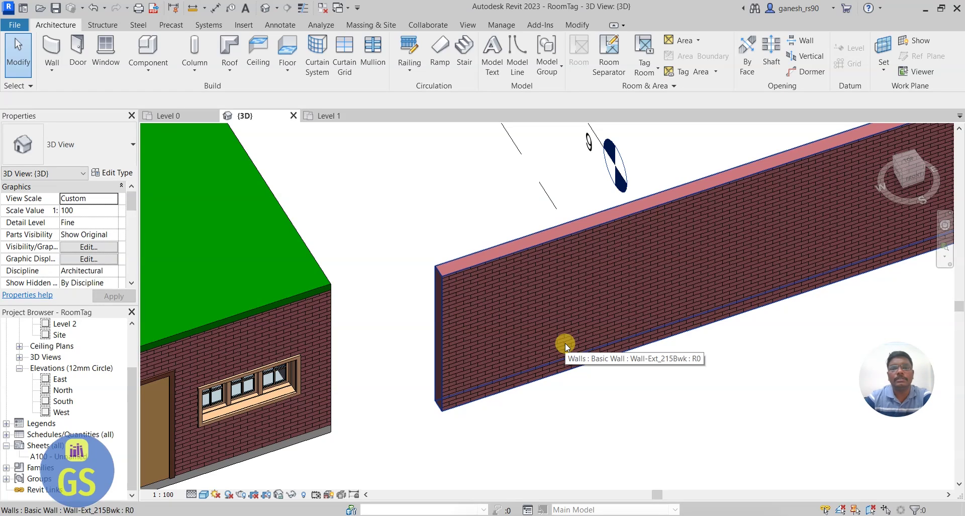
pyautogui.click(48, 72)
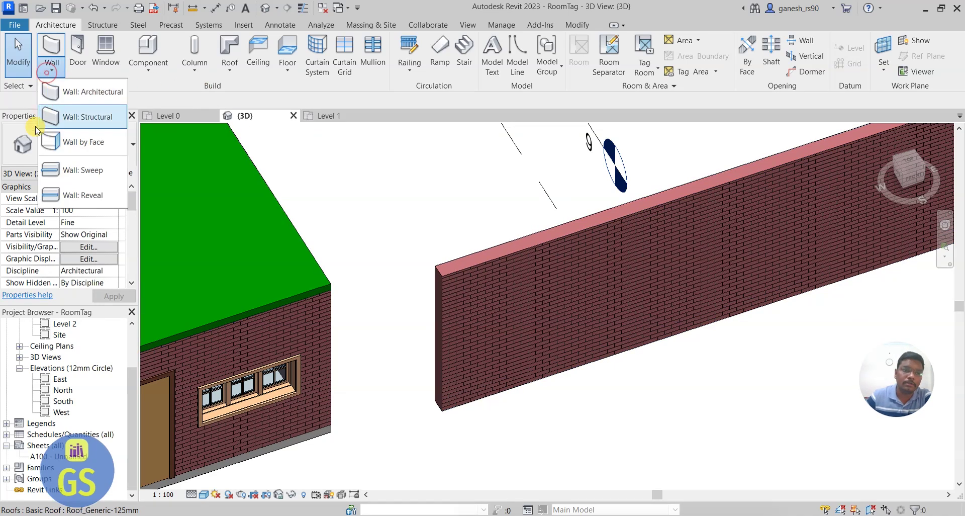
pyautogui.click(71, 170)
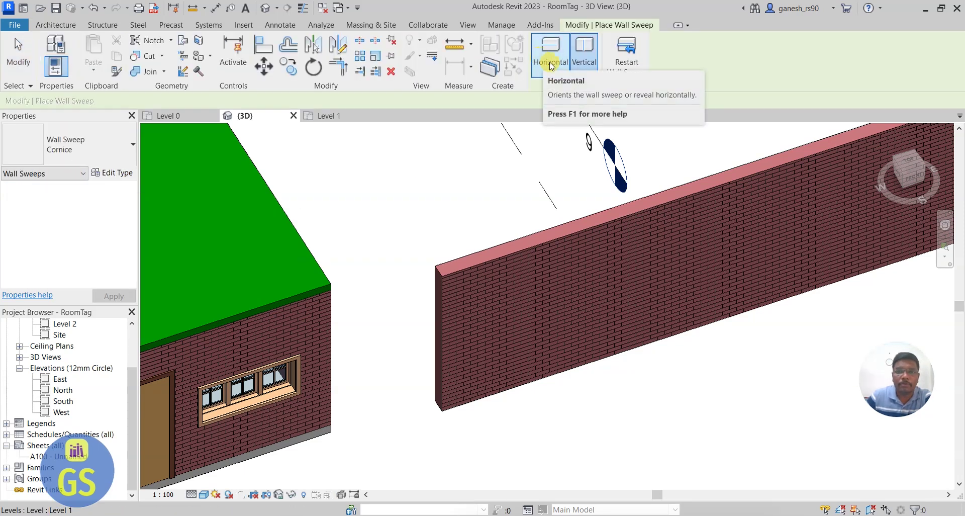
pyautogui.click(542, 247)
pyautogui.press('Escape')
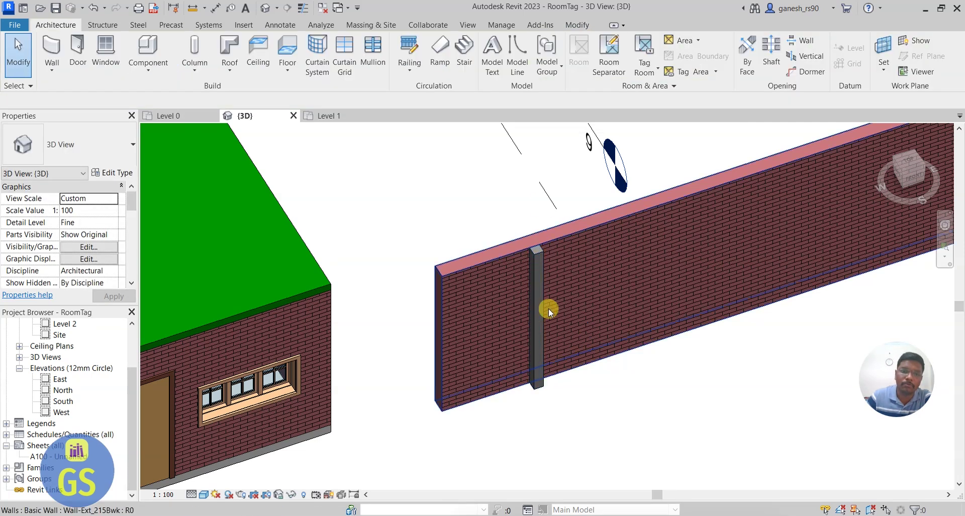
pyautogui.scroll(3, 545, 292)
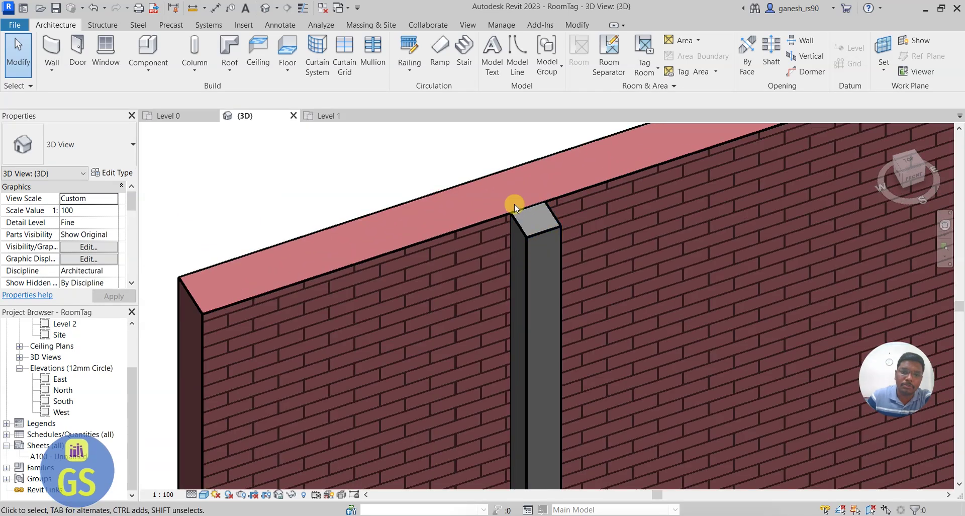
pyautogui.scroll(3, 520, 213)
pyautogui.scroll(2, 520, 219)
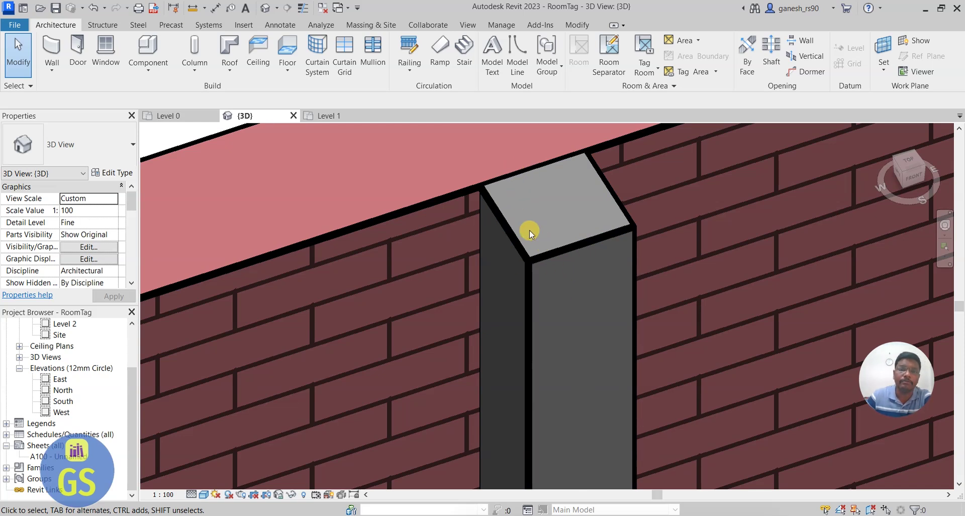
pyautogui.scroll(-5, 529, 230)
pyautogui.scroll(-3, 465, 267)
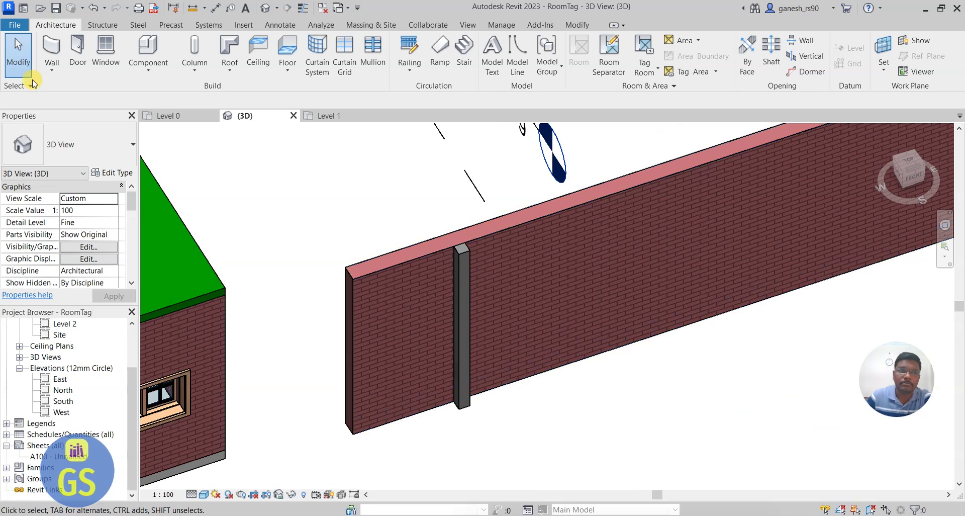
# - Place a second vertical Cornice wall sweep at the brick wall's west end, and undo both vertical sweeps
pyautogui.click(51, 70)
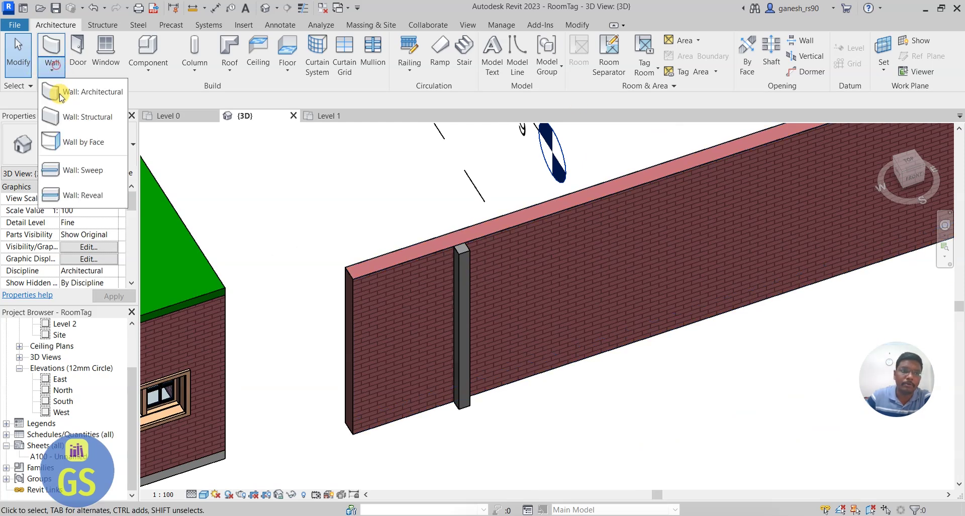
pyautogui.click(93, 166)
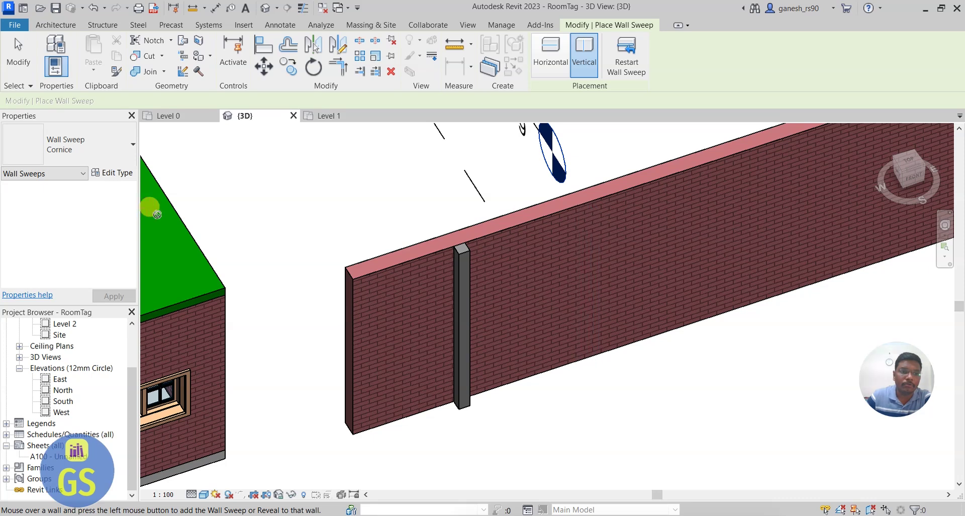
pyautogui.click(120, 172)
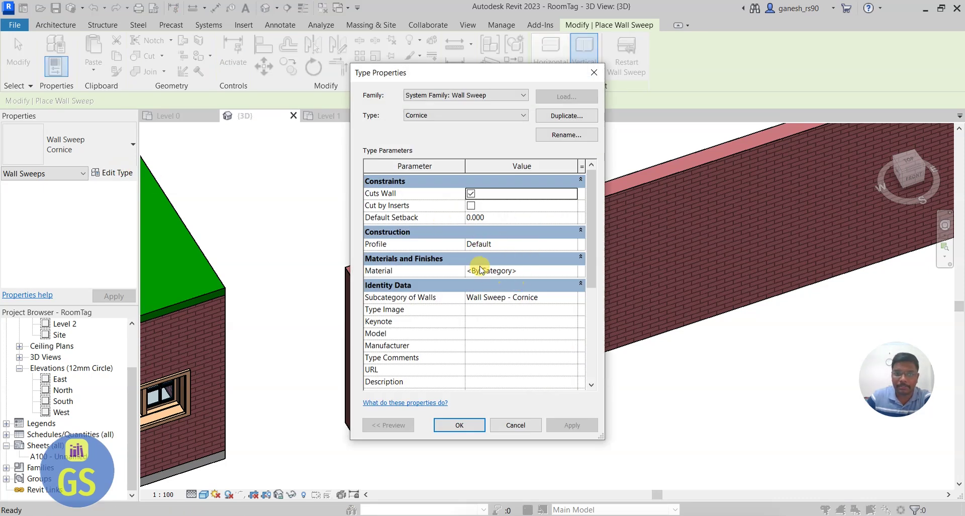
pyautogui.click(519, 275)
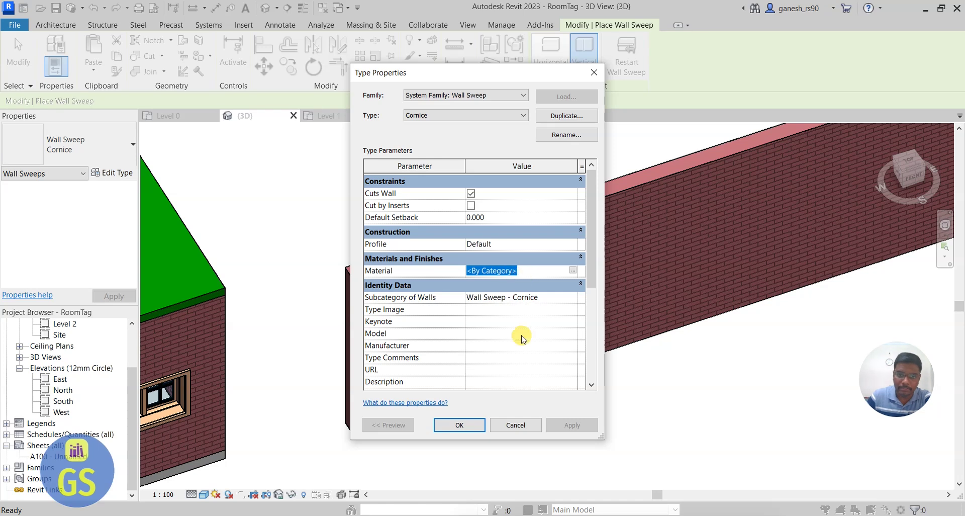
pyautogui.click(481, 428)
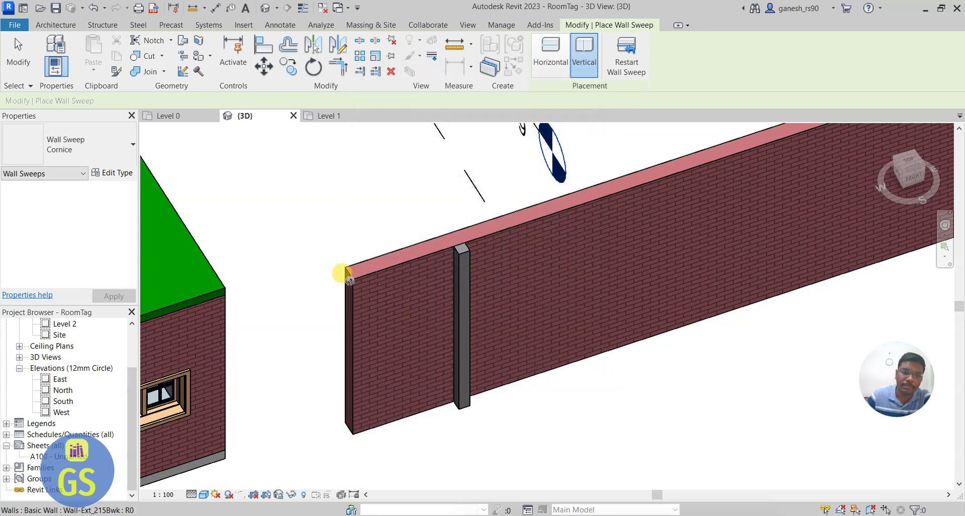
pyautogui.click(355, 285)
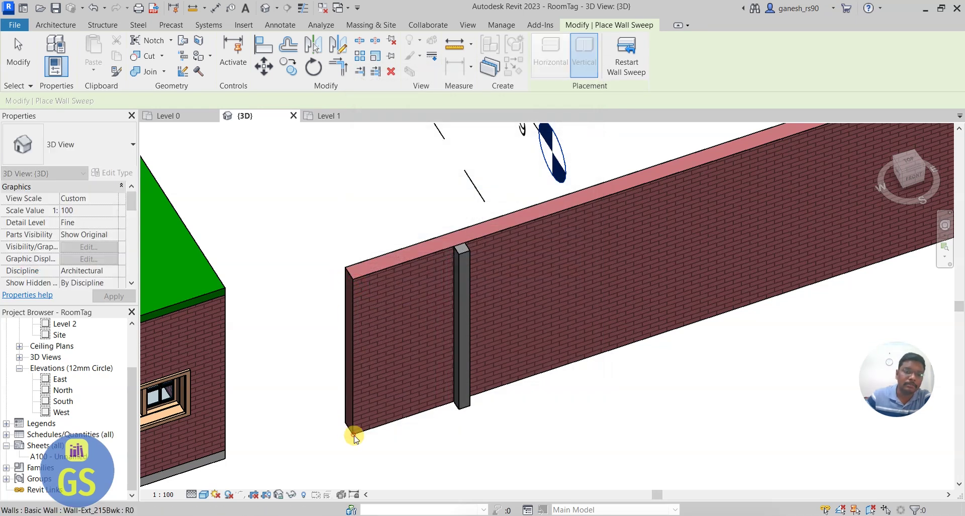
pyautogui.press('Escape')
pyautogui.press('Escape')
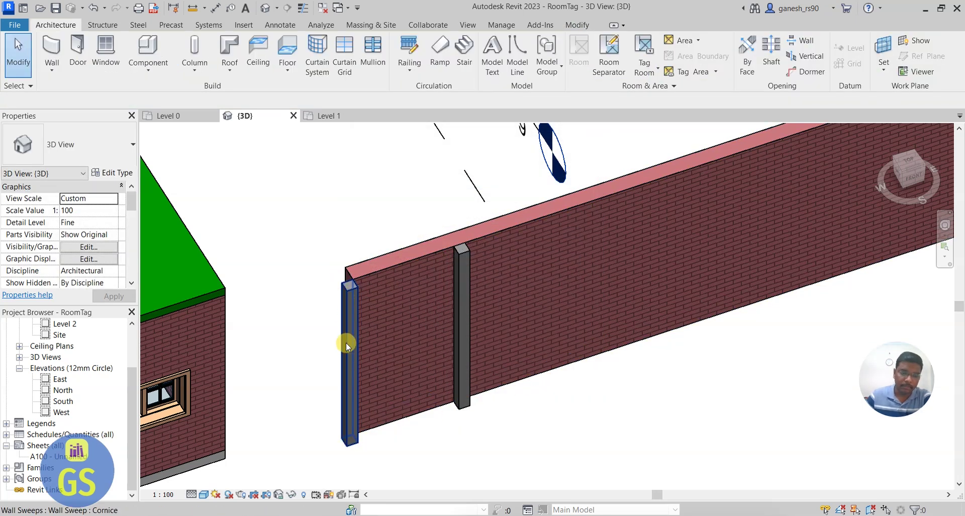
pyautogui.hotkey('ctrl', 'z')
pyautogui.hotkey('ctrl', 'z')
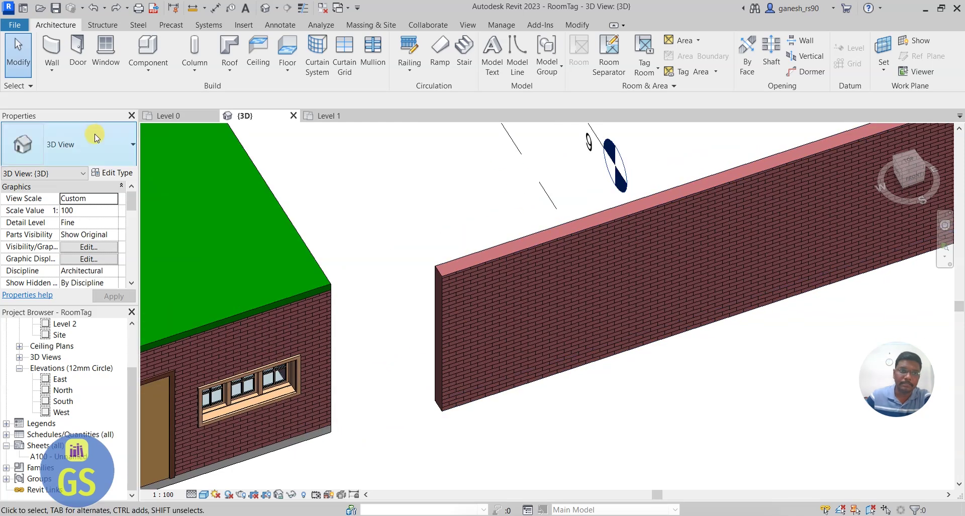
# - Place a horizontal Cornice wall sweep along the upper part of the brick wall's south face
pyautogui.click(51, 67)
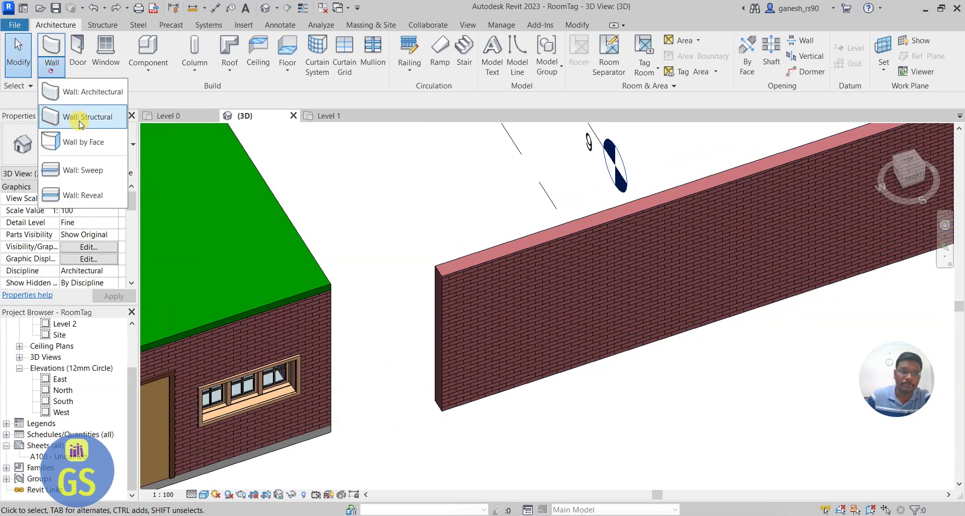
pyautogui.click(86, 171)
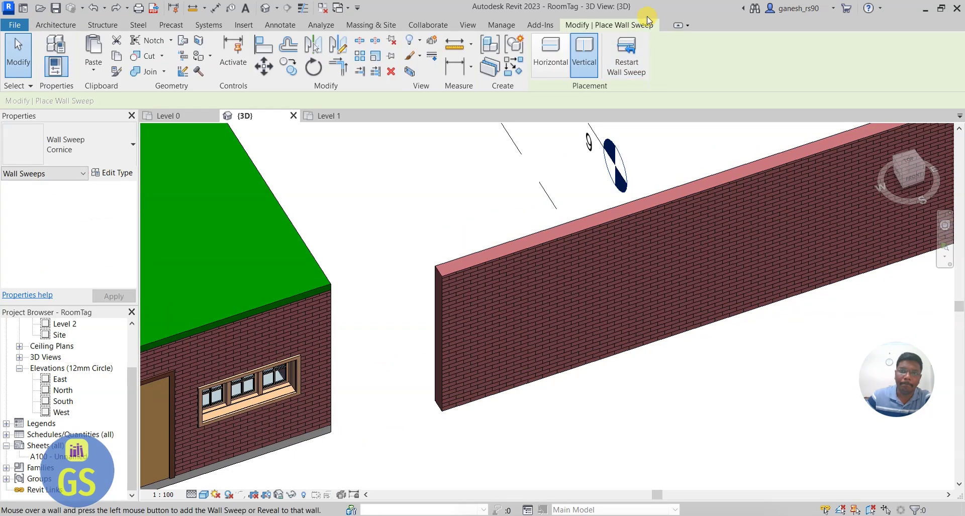
pyautogui.click(459, 328)
pyautogui.press('Escape')
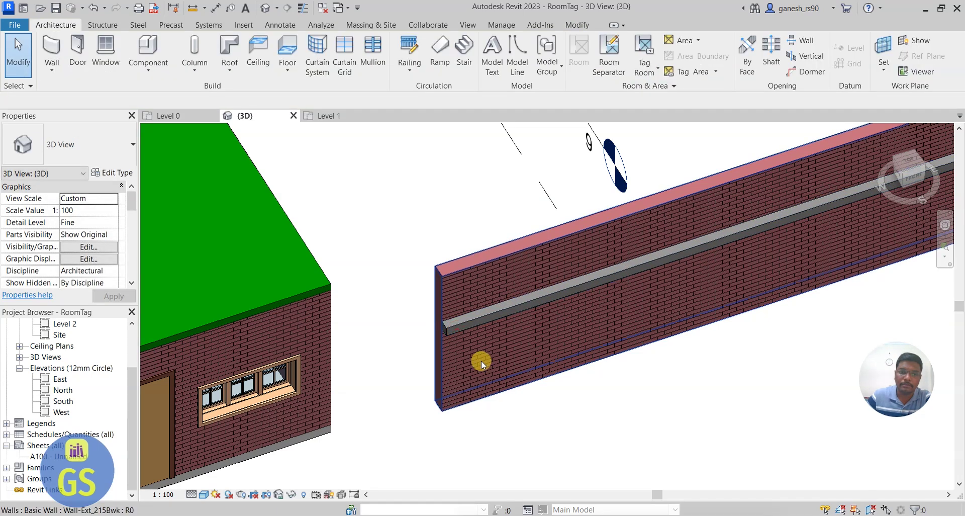
pyautogui.click(476, 365)
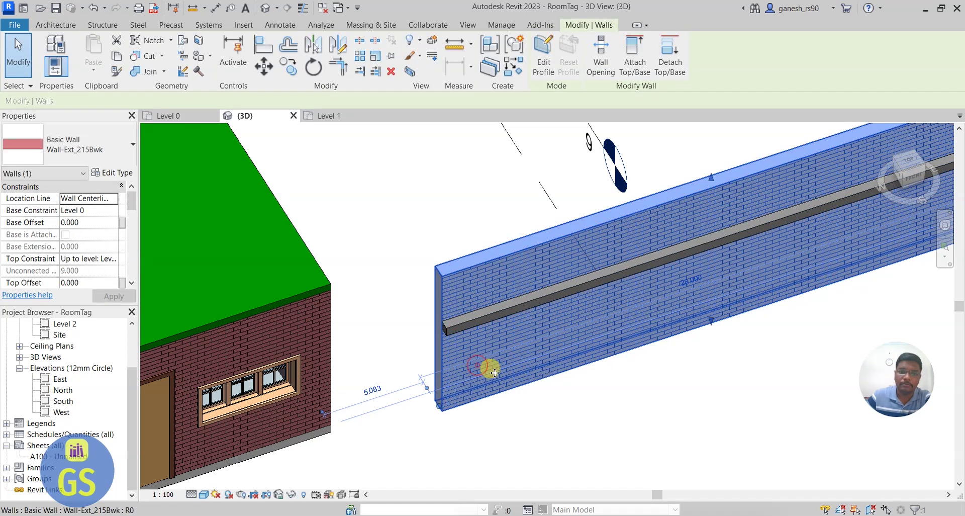
pyautogui.press('Escape')
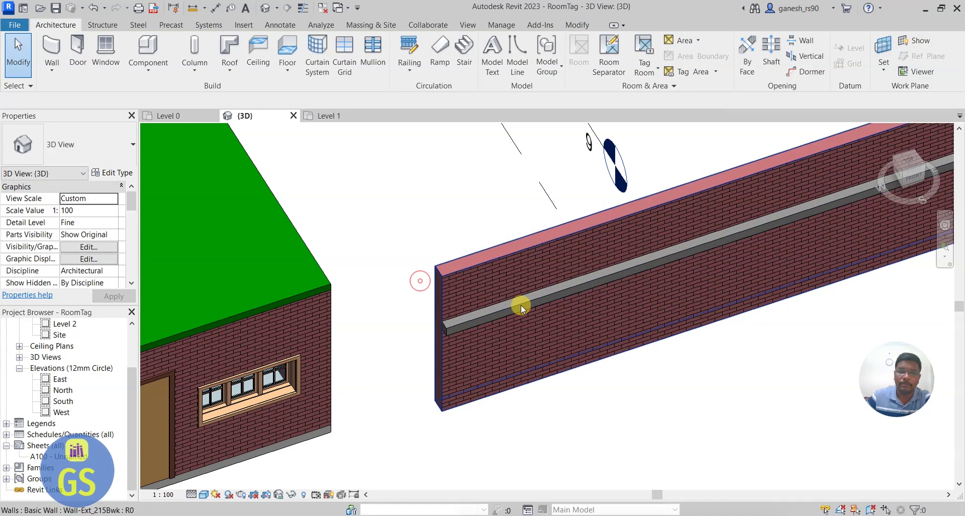
# - Place another horizontal Cornice wall sweep along the brick wall, below the existing horizontal sweep
pyautogui.click(67, 72)
pyautogui.click(62, 75)
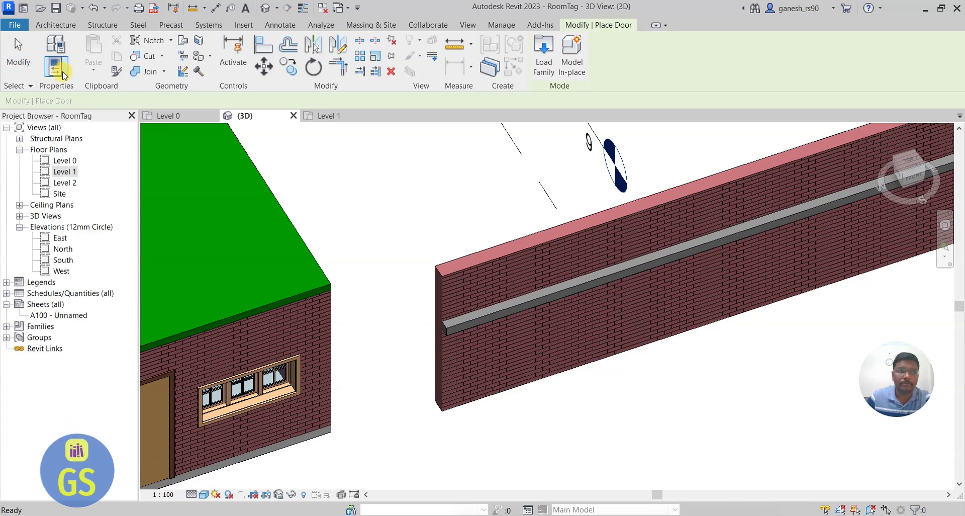
pyautogui.press('Escape')
pyautogui.click(52, 70)
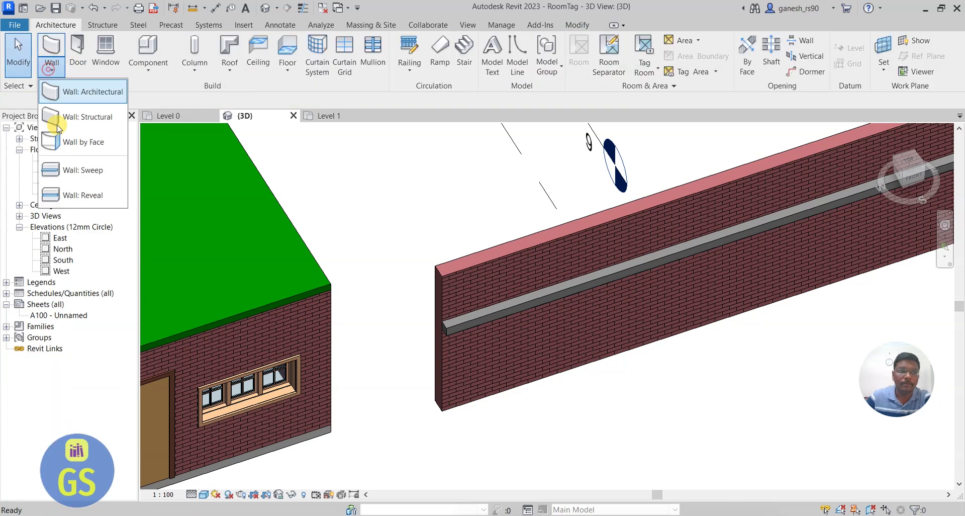
pyautogui.click(73, 173)
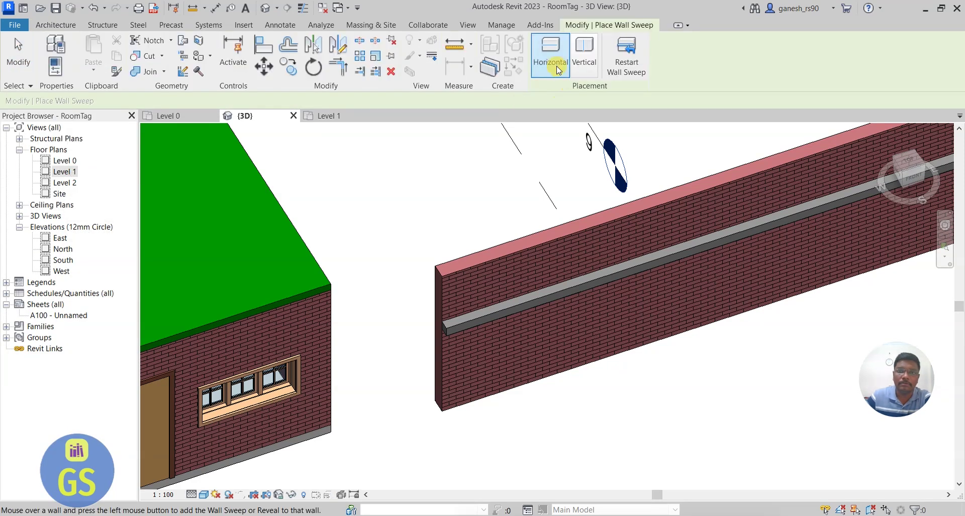
pyautogui.click(450, 362)
pyautogui.press('Escape')
pyautogui.scroll(-2, 397, 403)
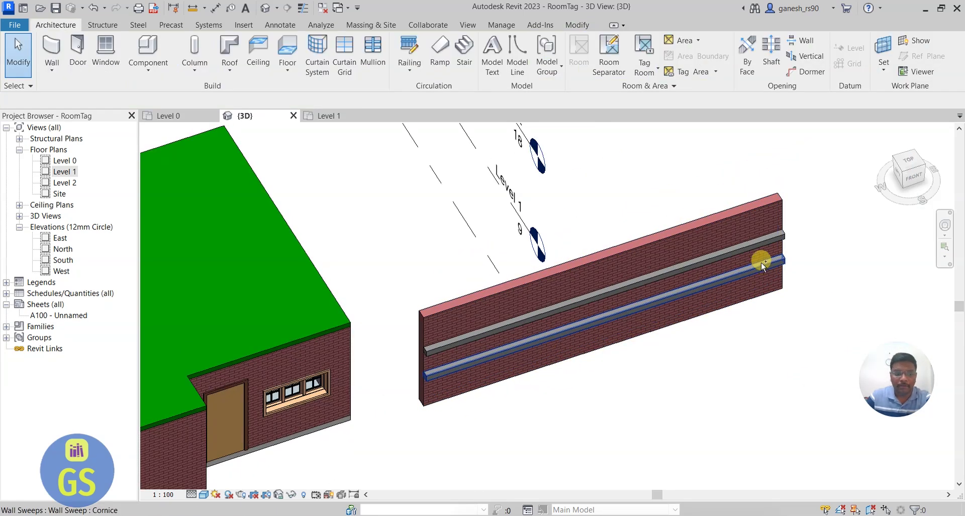
# - Undo both horizontal wall sweeps and the straight brick wall drawn east of the house
pyautogui.hotkey('ctrl', 'z')
pyautogui.hotkey('ctrl', 'z')
pyautogui.hotkey('ctrl', 'z')
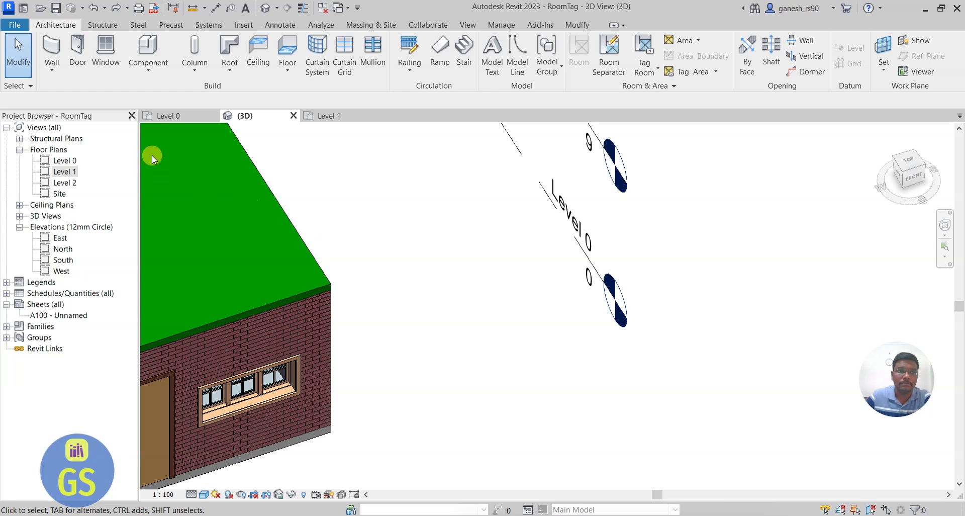
# - Delete the restored three straight walls and curved curtain wall east of the house in the Level 0 plan
pyautogui.click(165, 116)
pyautogui.moveTo(486, 208); pyautogui.dragTo(481, 254)
pyautogui.moveTo(461, 215); pyautogui.dragTo(459, 214)
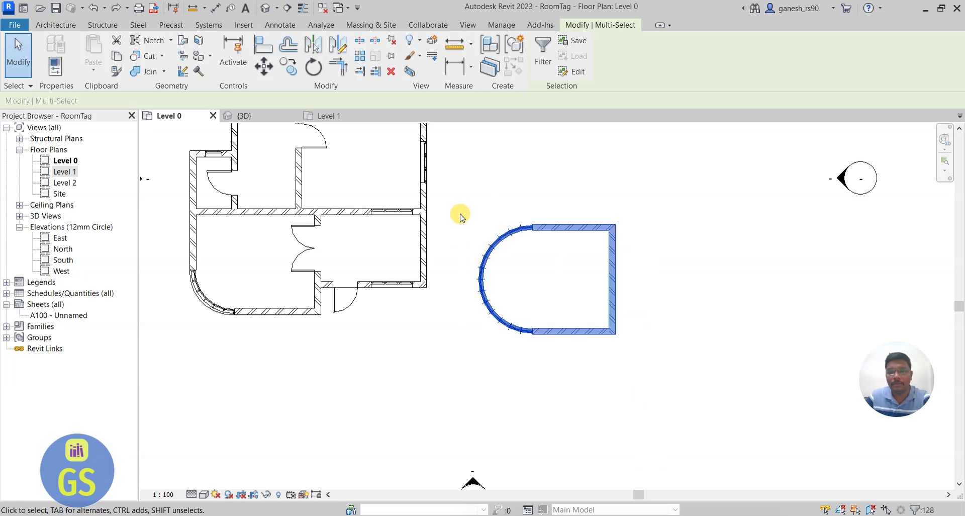
pyautogui.press('Delete')
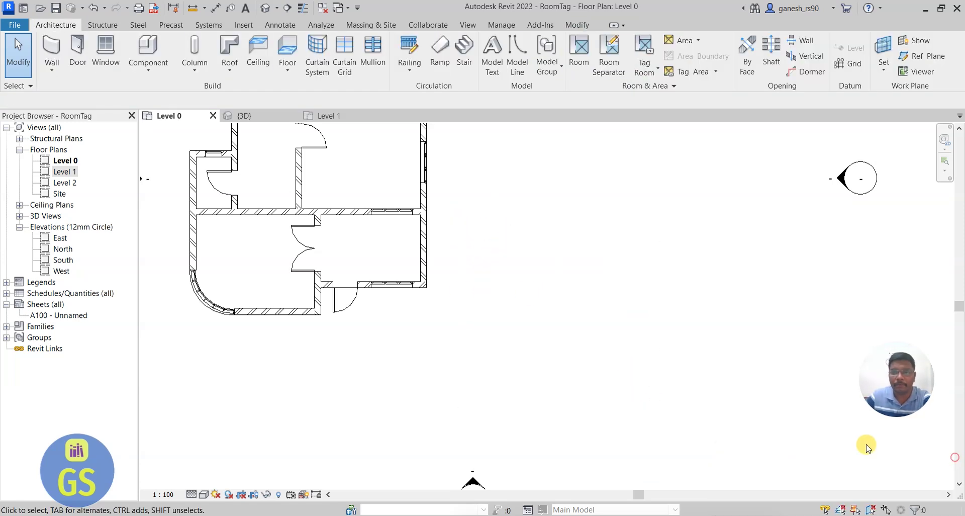
# - Draw a rectangle of Wall-Ext_215Bwk walls about 21.75 wide, up to Level 1, east of the house in the Level 0 plan
pyautogui.click(52, 69)
pyautogui.click(75, 91)
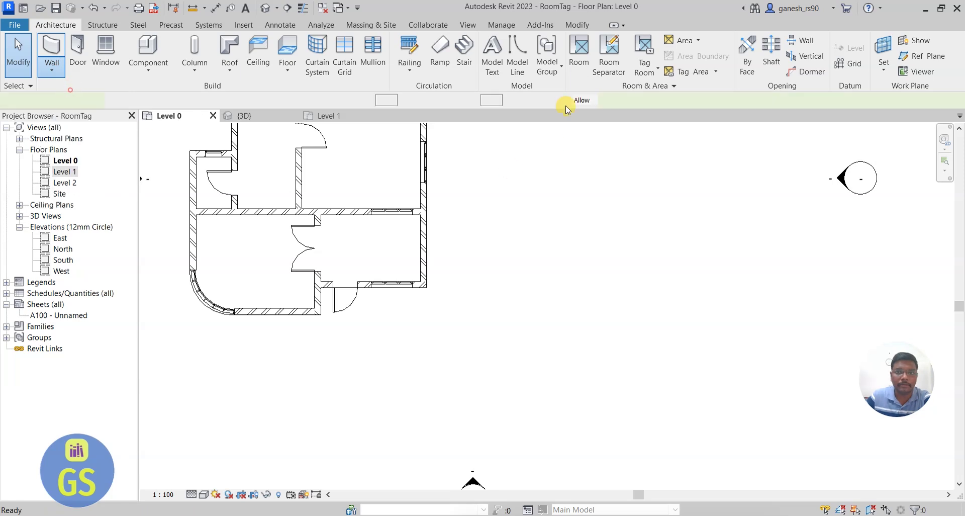
pyautogui.click(551, 44)
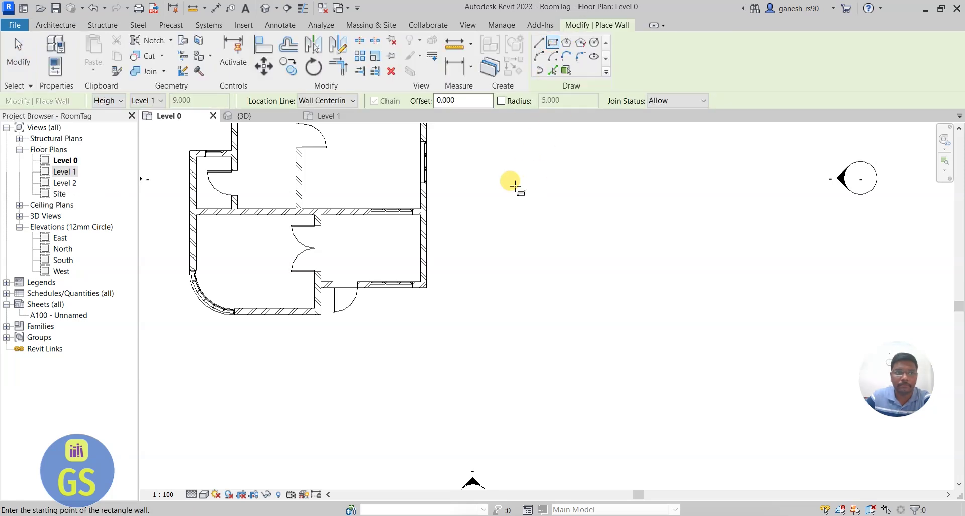
pyautogui.click(507, 179)
pyautogui.click(693, 316)
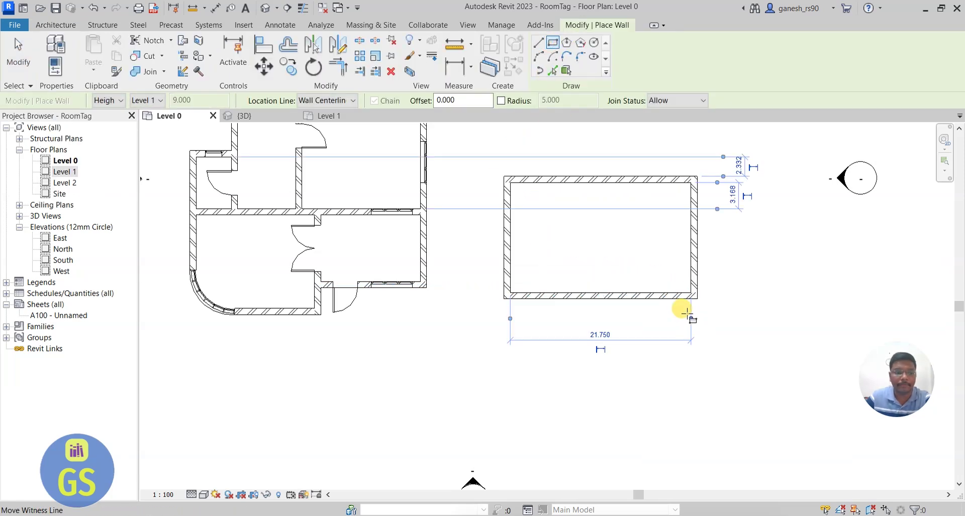
pyautogui.press('Escape')
pyautogui.press('Escape')
# - Place a horizontal wall reveal along the lower part of the rectangular enclosure's south wall in the 3D view
pyautogui.click(256, 117)
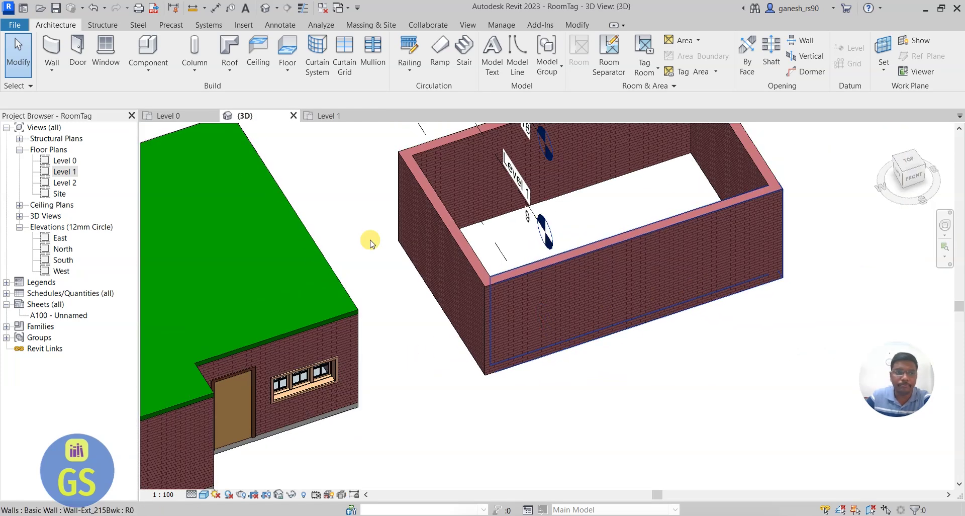
pyautogui.click(52, 69)
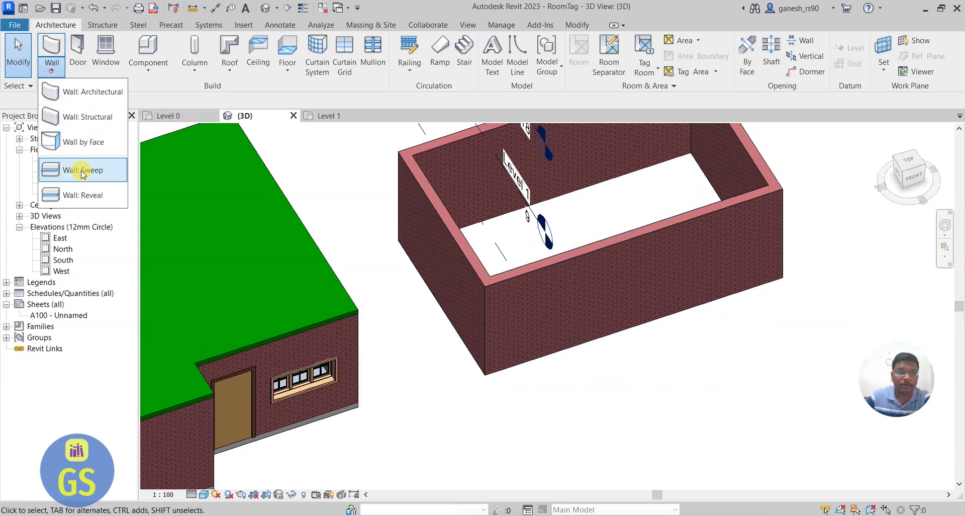
pyautogui.click(84, 196)
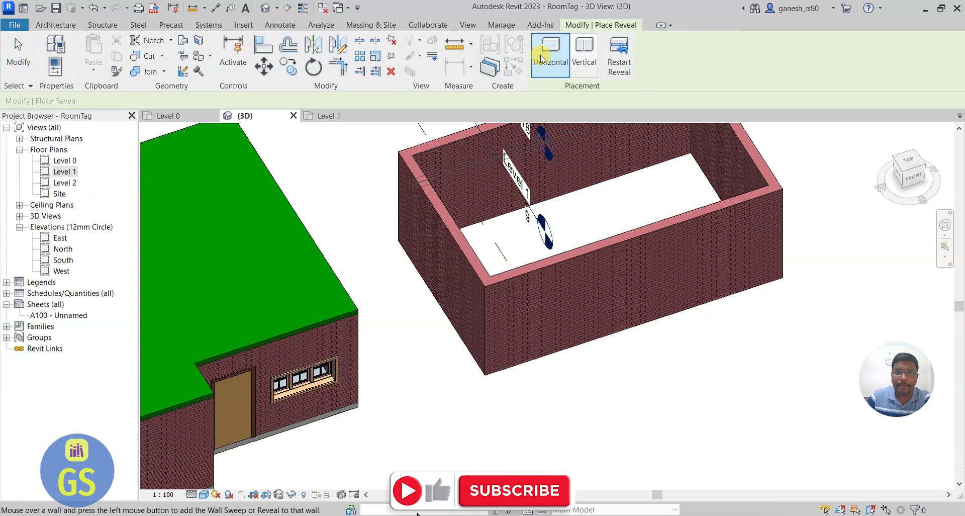
pyautogui.scroll(4, 541, 330)
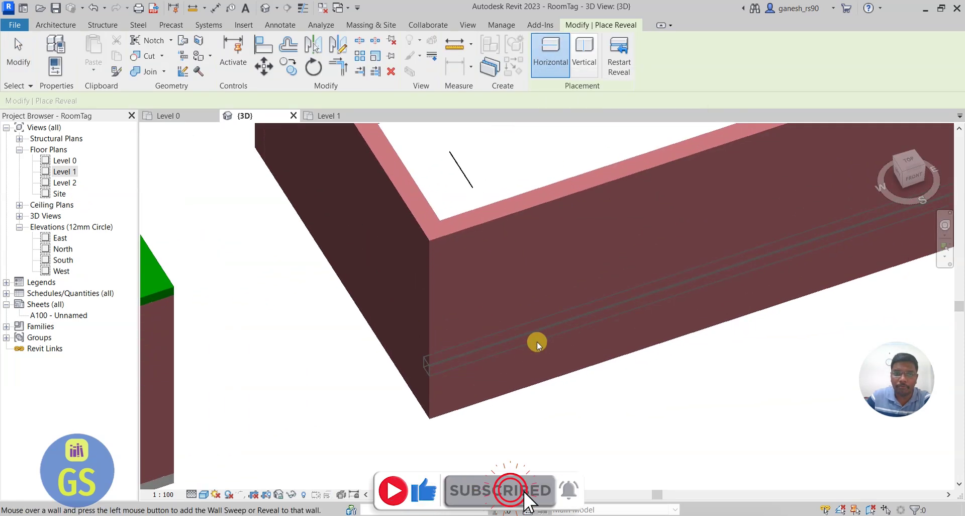
pyautogui.click(538, 356)
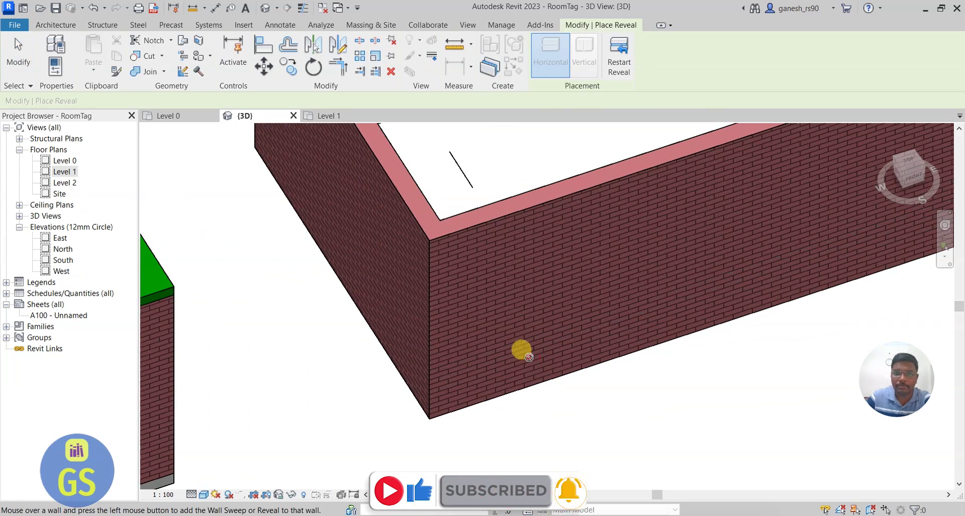
# - Examine the wall reveal's cut end at the rectangular enclosure's southwest corner and the adjoining west wall
pyautogui.press('Escape')
pyautogui.scroll(4, 447, 412)
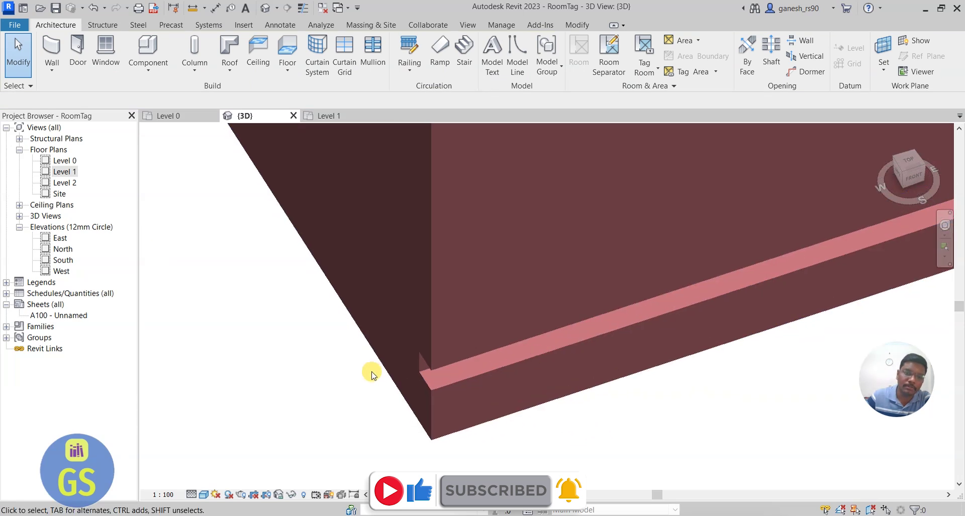
pyautogui.scroll(5, 470, 401)
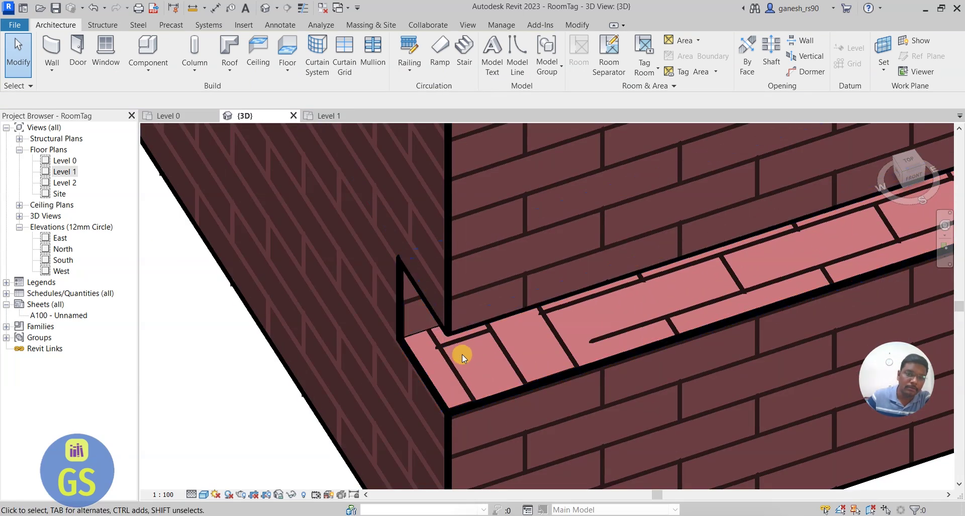
pyautogui.scroll(-2, 463, 353)
pyautogui.scroll(-2, 412, 348)
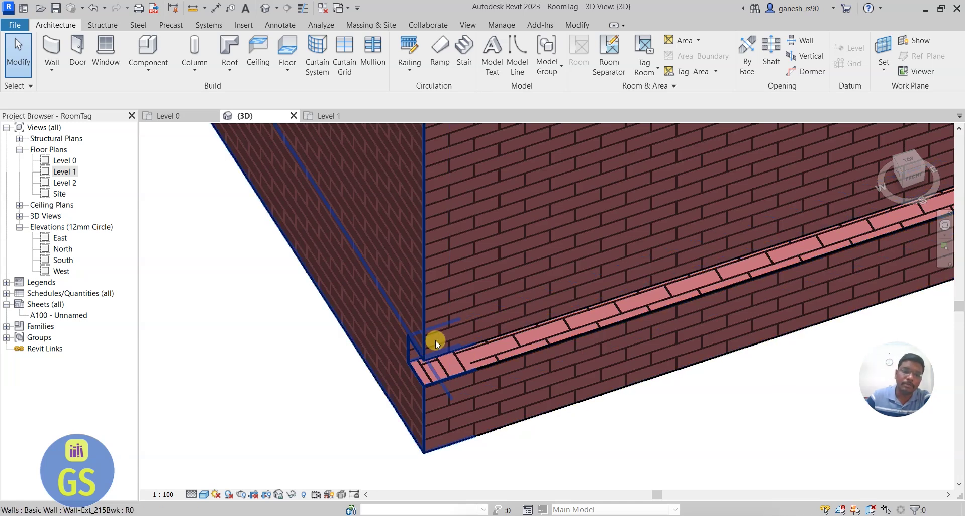
pyautogui.scroll(-5, 475, 345)
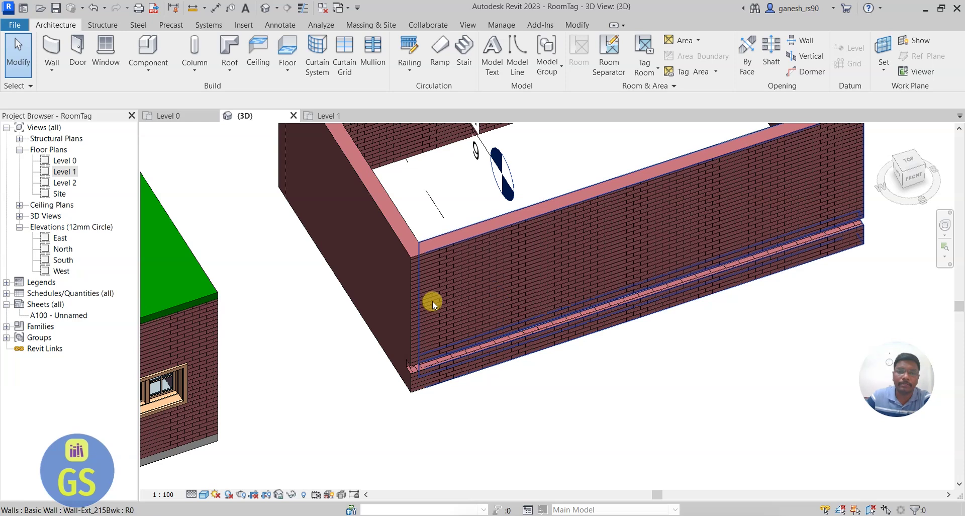
pyautogui.click(422, 309)
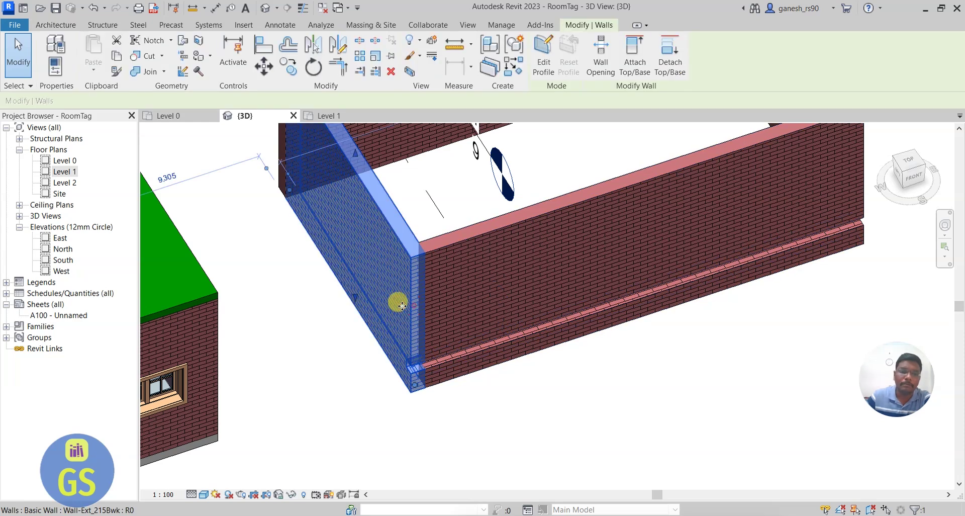
pyautogui.click(334, 356)
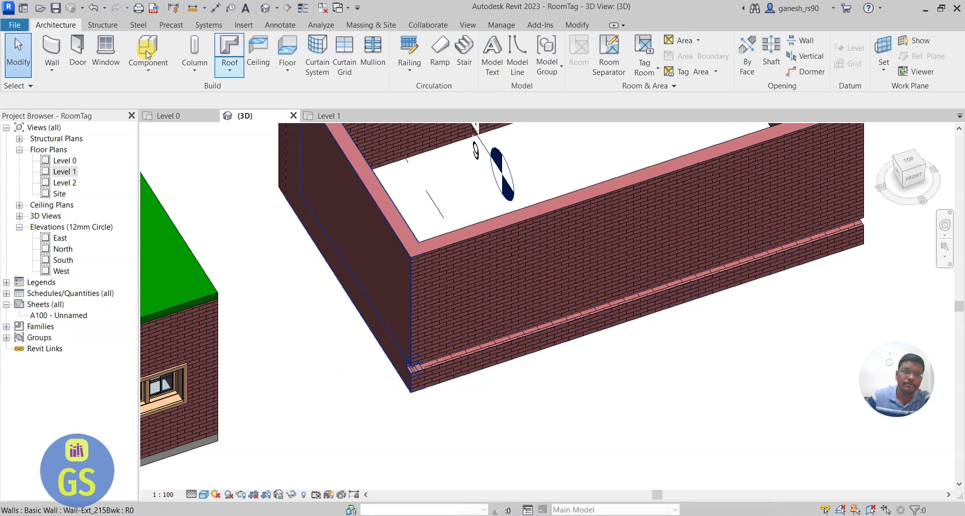
# - Draw a six-sided polygon of brick walls with a radius of about 22, up to Level 1, east of the rectangular enclosure
pyautogui.click(46, 70)
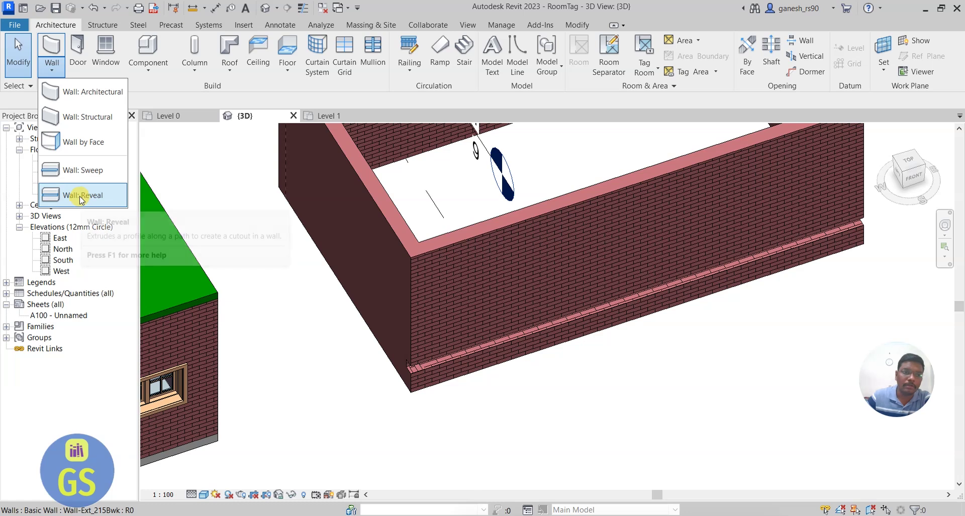
pyautogui.click(103, 143)
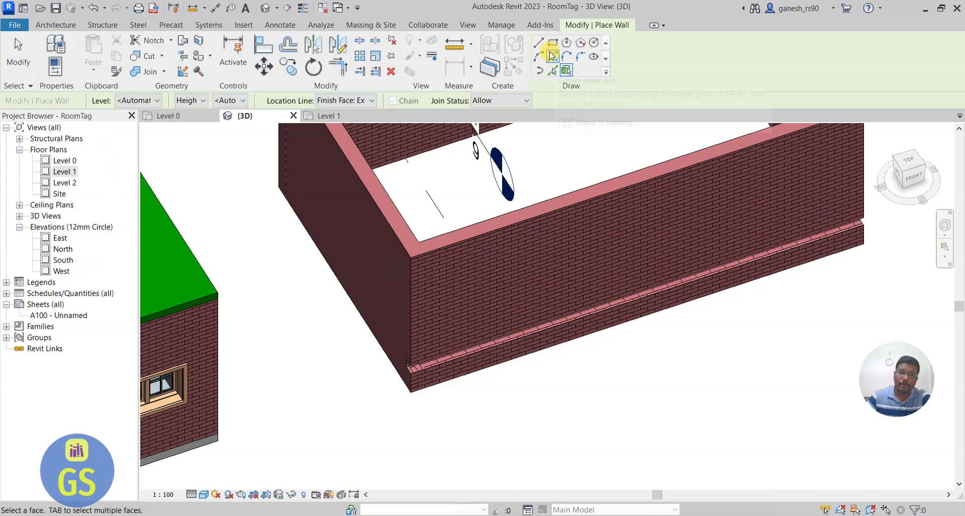
pyautogui.click(566, 42)
pyautogui.scroll(-3, 302, 278)
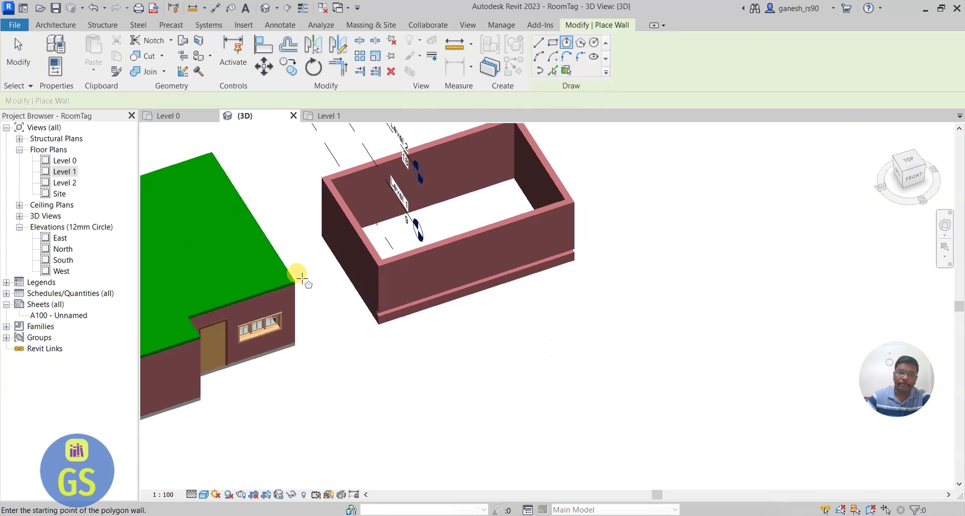
pyautogui.scroll(-2, 302, 278)
pyautogui.click(616, 284)
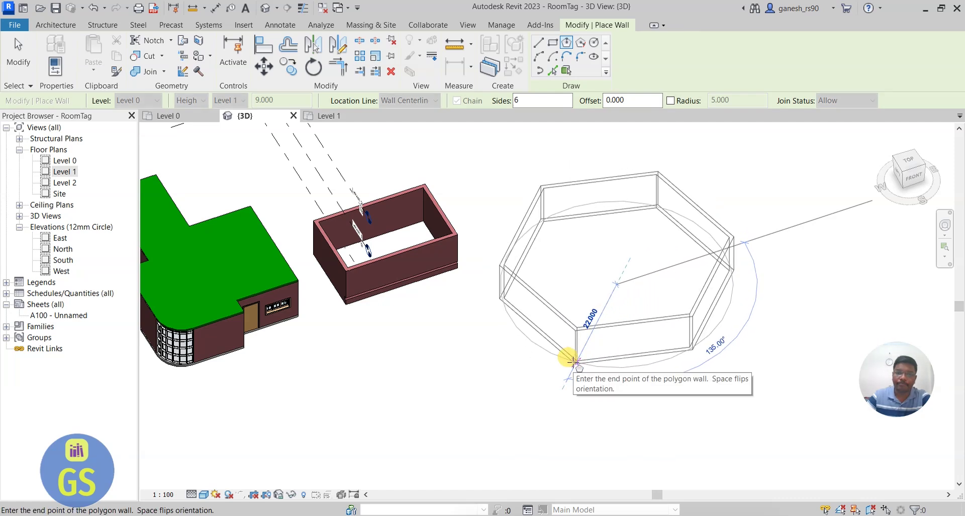
pyautogui.click(573, 360)
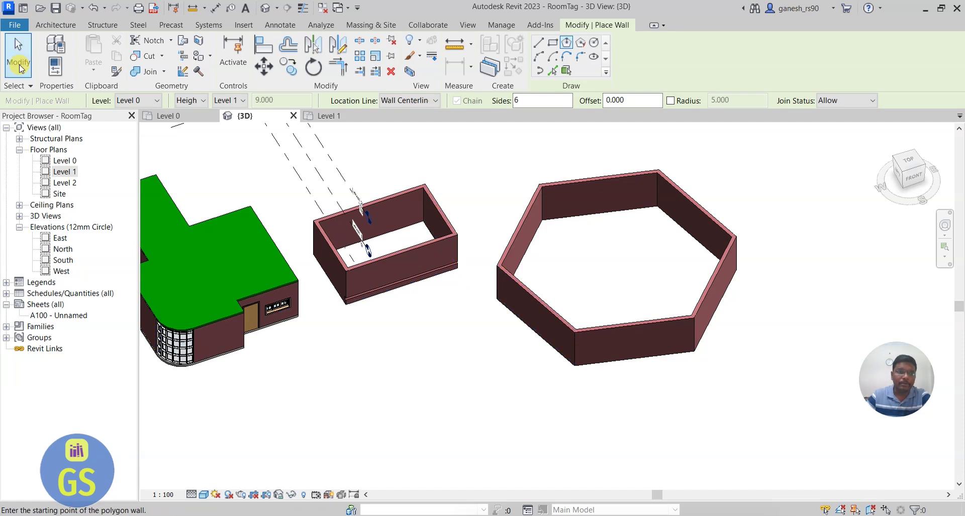
pyautogui.click(45, 24)
pyautogui.click(52, 71)
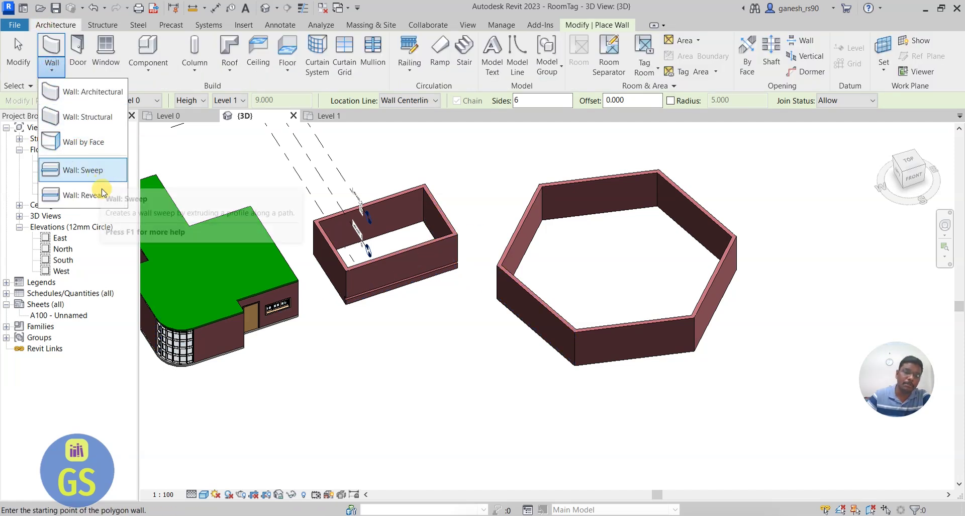
pyautogui.click(98, 91)
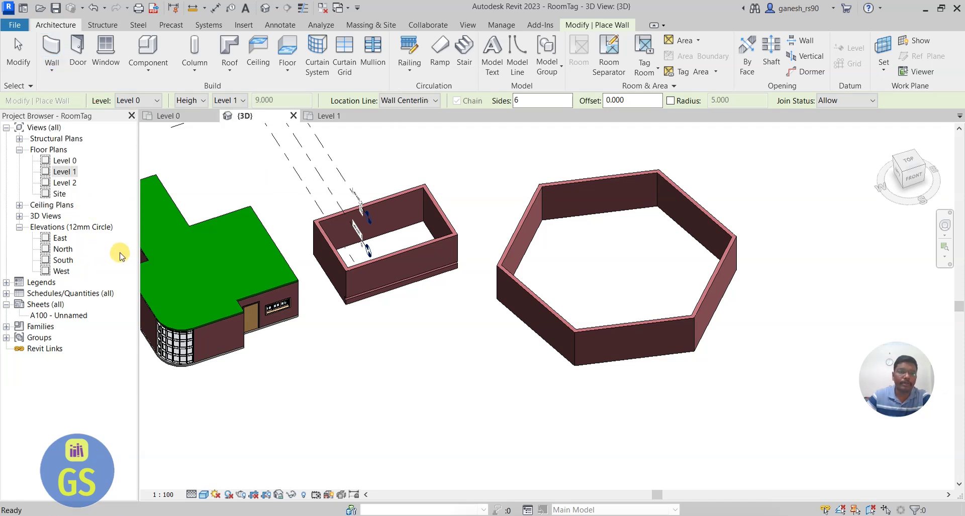
pyautogui.press('Escape')
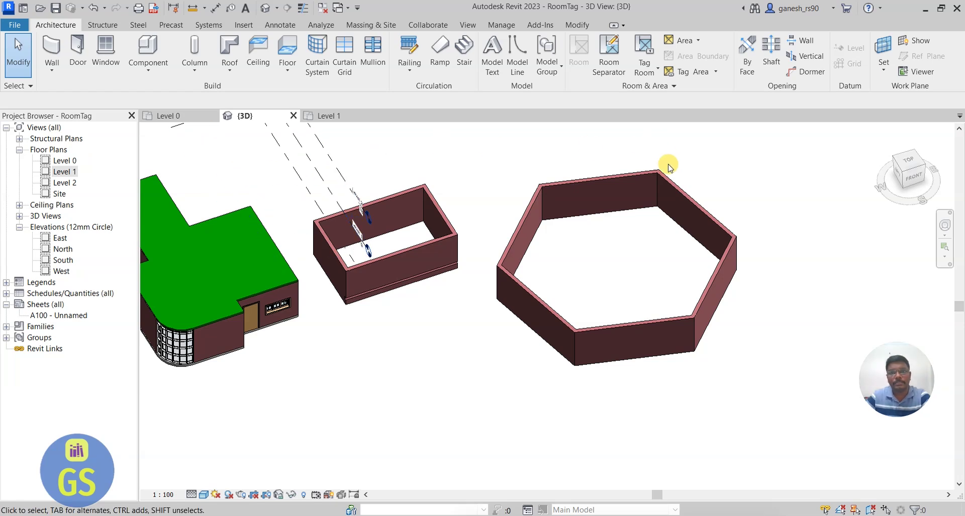
# - Cut a rectangular wall opening about 4.44 wide through the rectangular enclosure's south wall, above the reveal
pyautogui.scroll(-2, 669, 168)
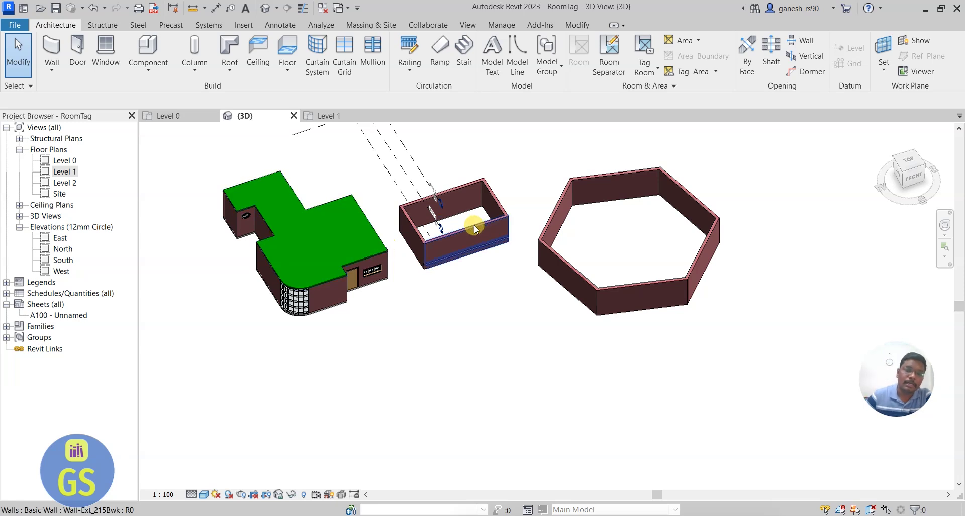
pyautogui.scroll(4, 474, 225)
pyautogui.scroll(5, 417, 242)
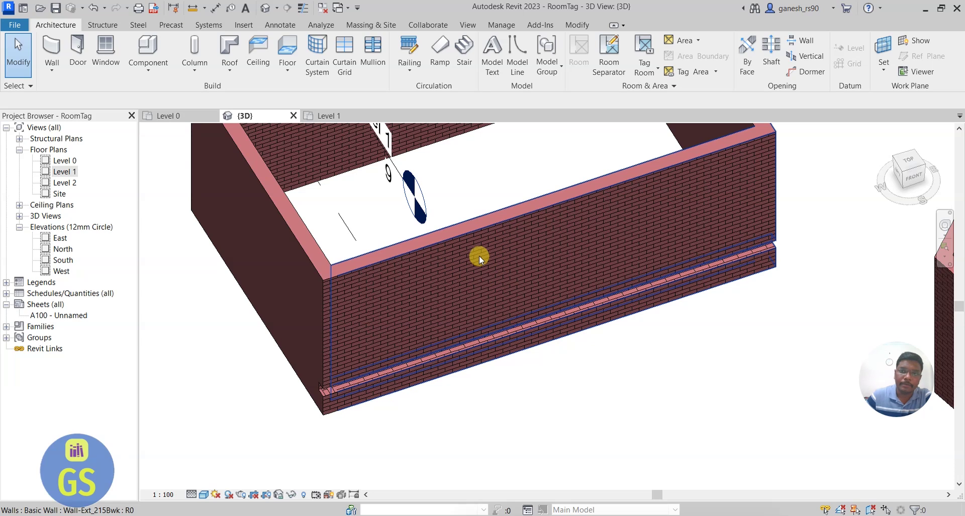
pyautogui.click(810, 40)
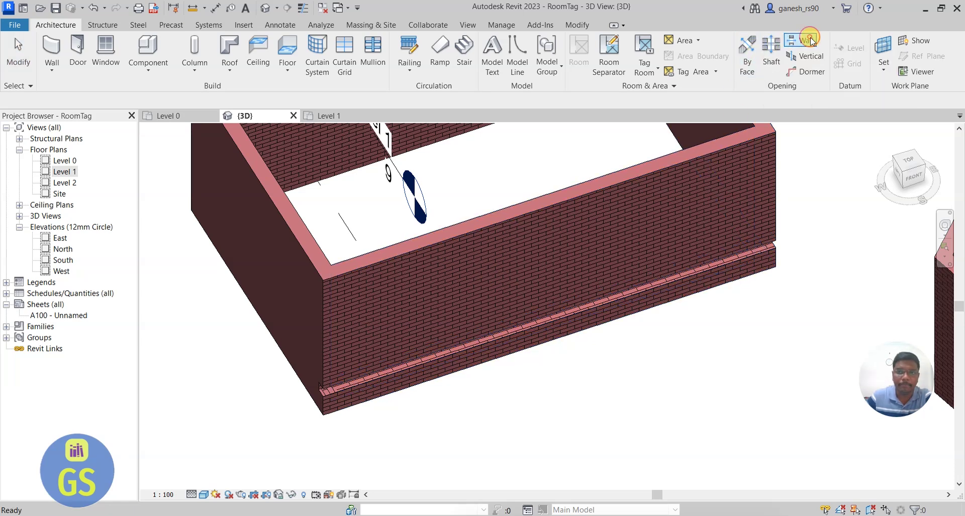
pyautogui.click(579, 199)
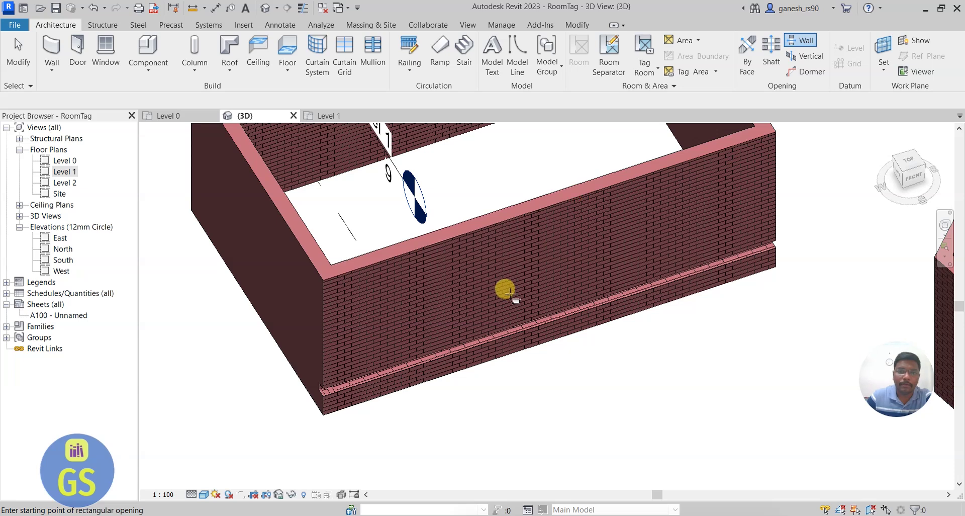
pyautogui.click(503, 261)
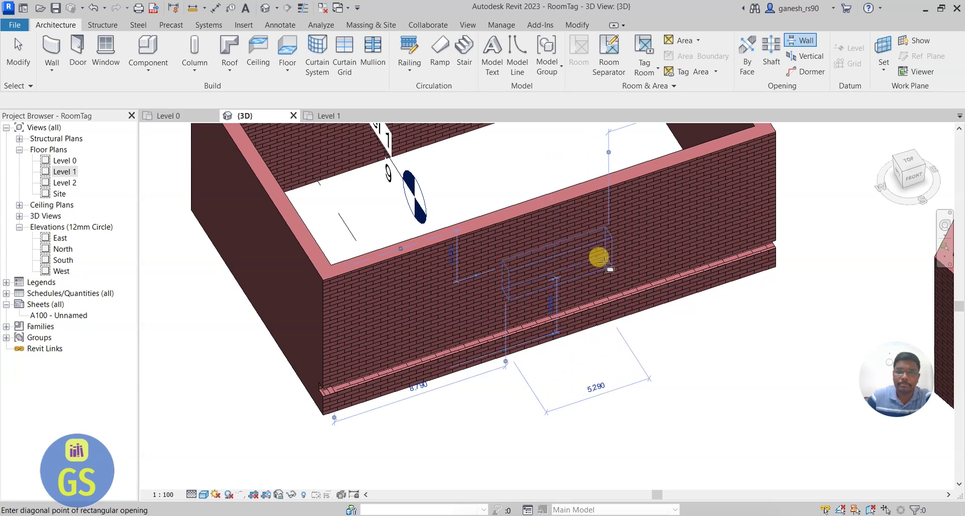
pyautogui.click(587, 274)
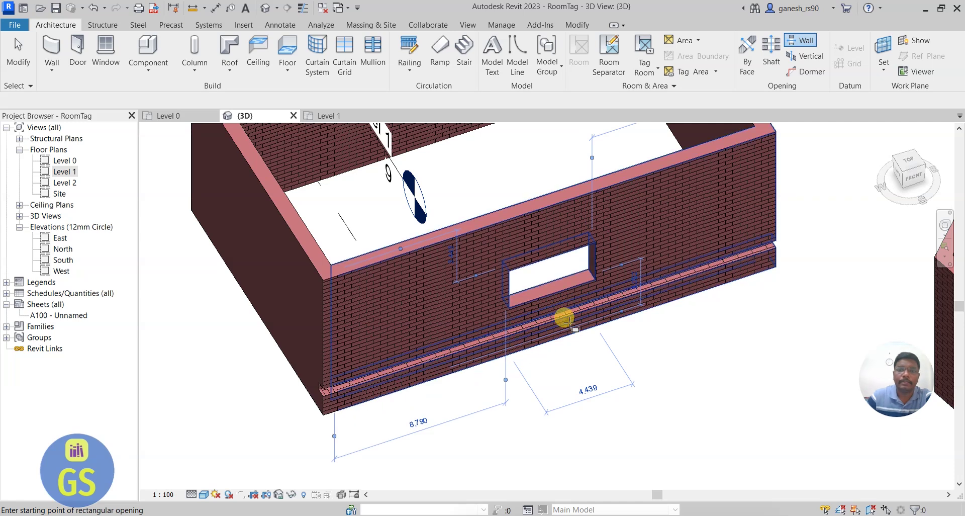
pyautogui.scroll(3, 564, 318)
pyautogui.scroll(5, 478, 242)
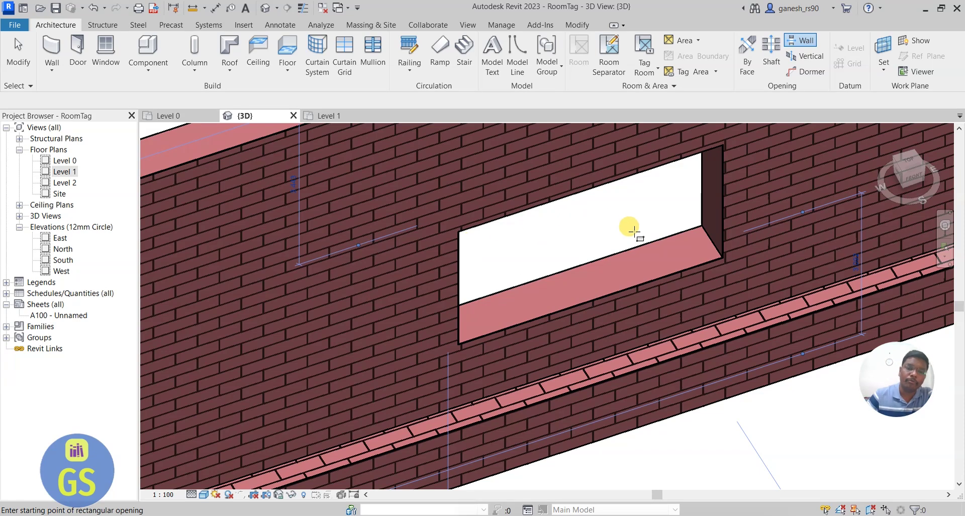
pyautogui.scroll(-2, 634, 229)
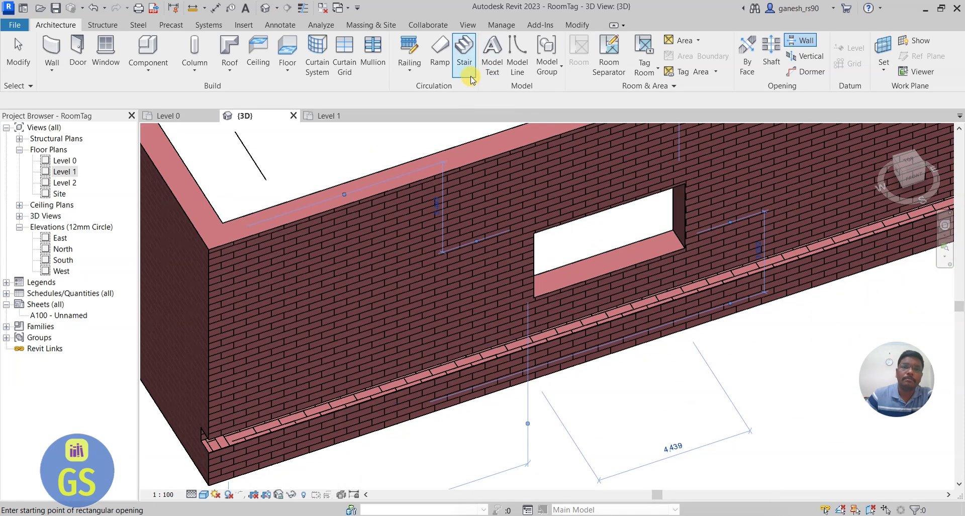
pyautogui.click(496, 59)
pyautogui.click(569, 164)
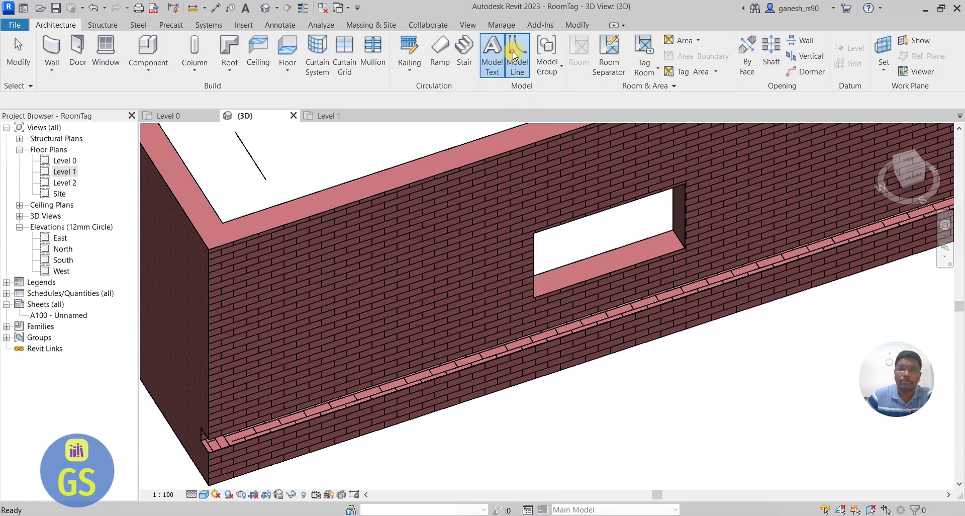
pyautogui.click(517, 58)
pyautogui.click(567, 43)
pyautogui.click(363, 281)
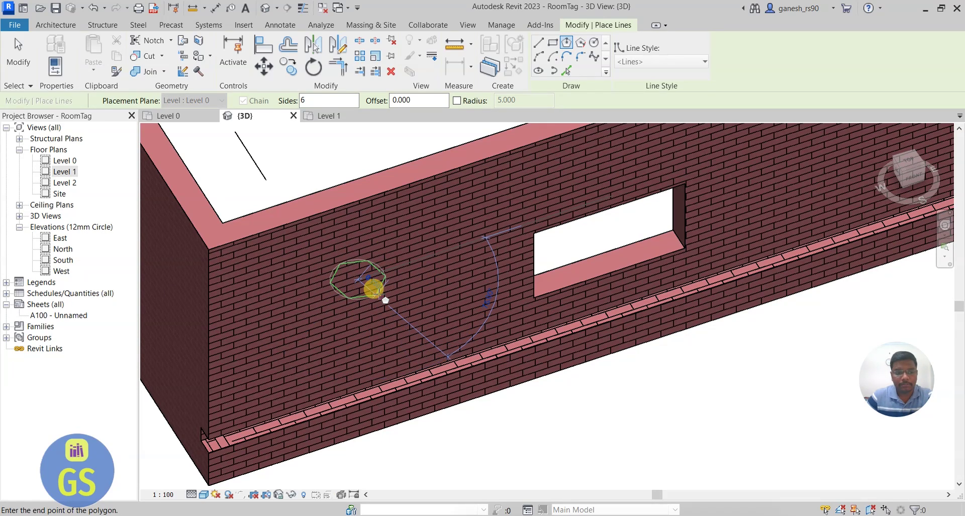
pyautogui.press('Escape')
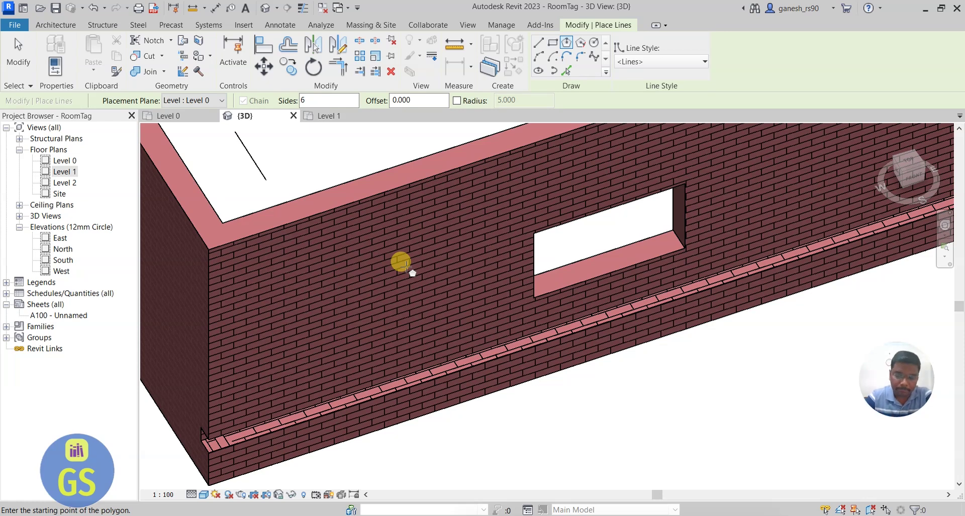
pyautogui.click(56, 26)
pyautogui.click(548, 196)
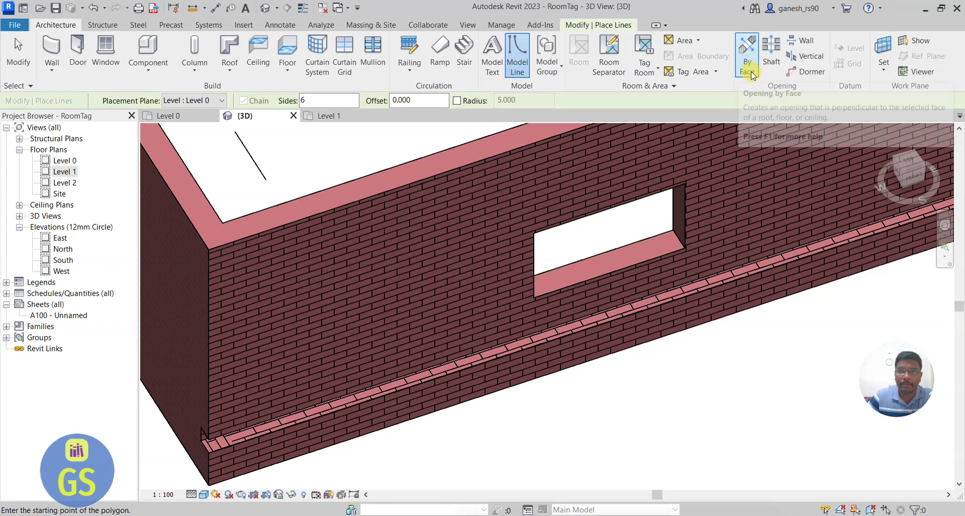
# - Create a shaft opening with a rectangular boundary about 5.56 by 4.23 over the house's green roof
pyautogui.scroll(-5, 586, 297)
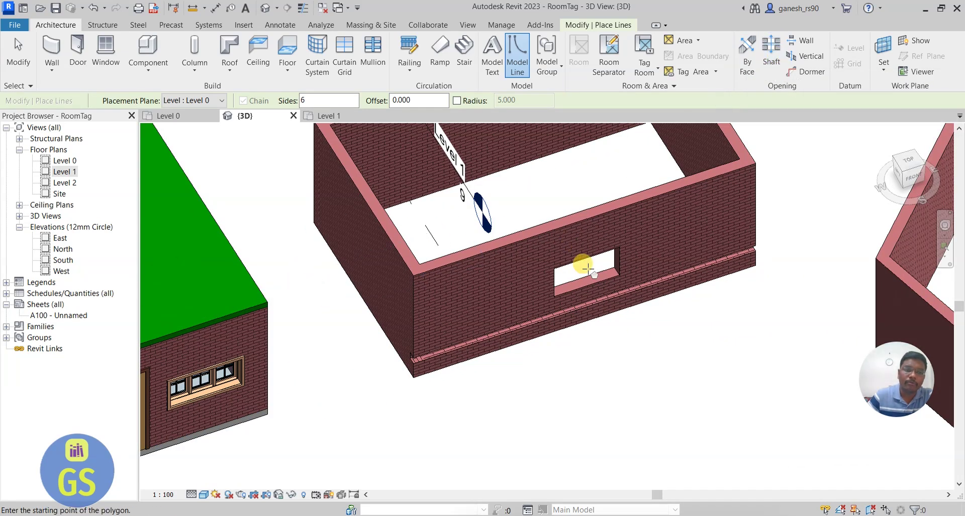
pyautogui.scroll(-3, 553, 278)
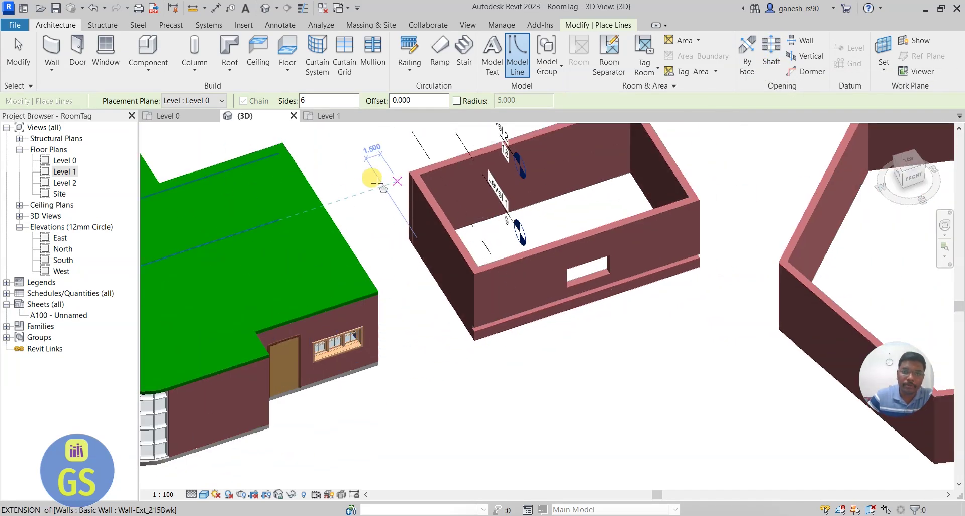
pyautogui.click(771, 55)
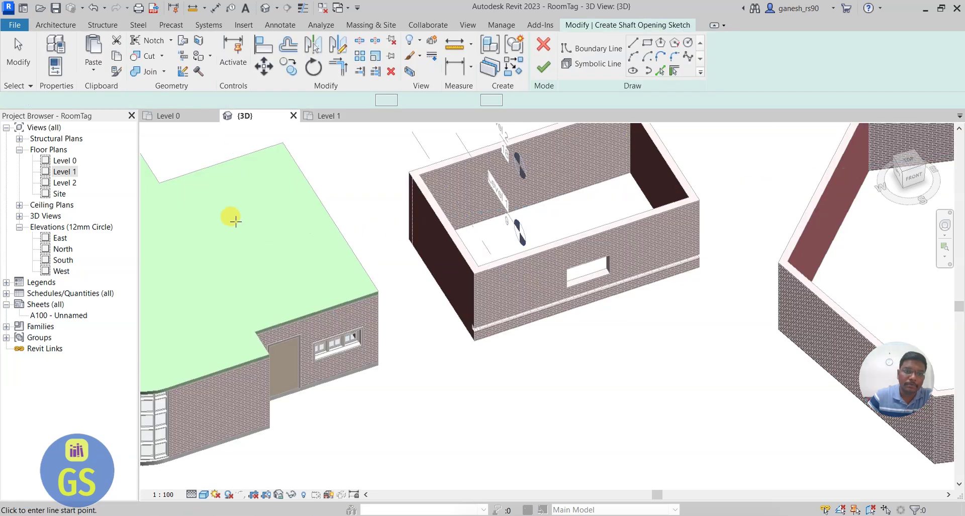
pyautogui.click(621, 42)
pyautogui.click(648, 43)
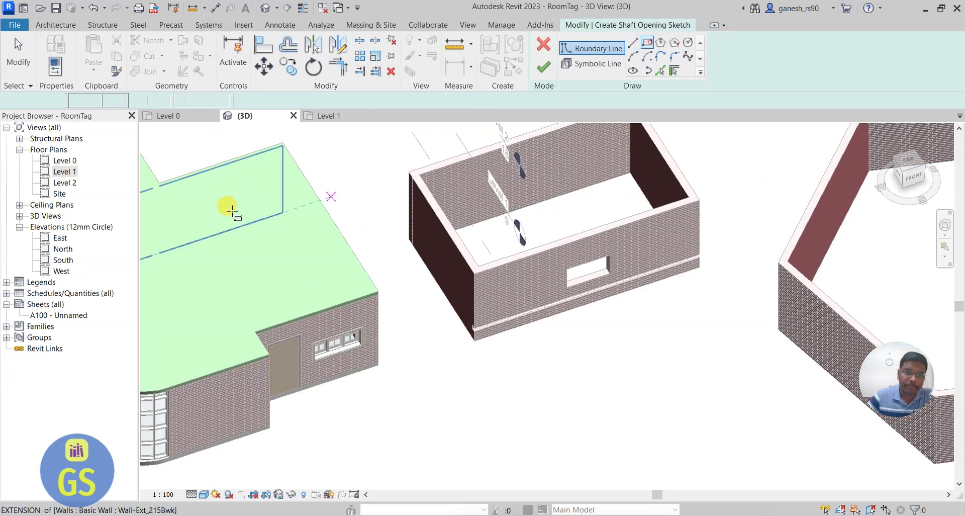
pyautogui.scroll(3, 191, 185)
pyautogui.click(199, 195)
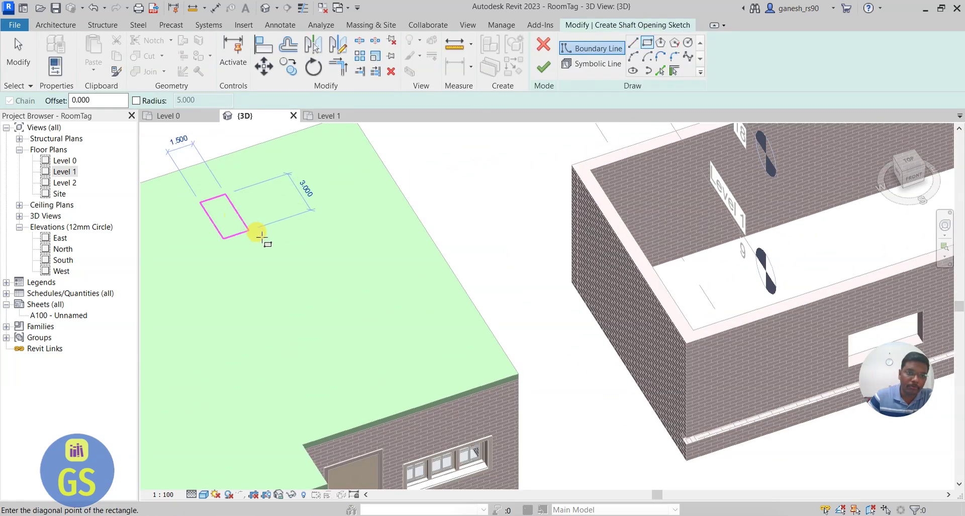
pyautogui.click(328, 221)
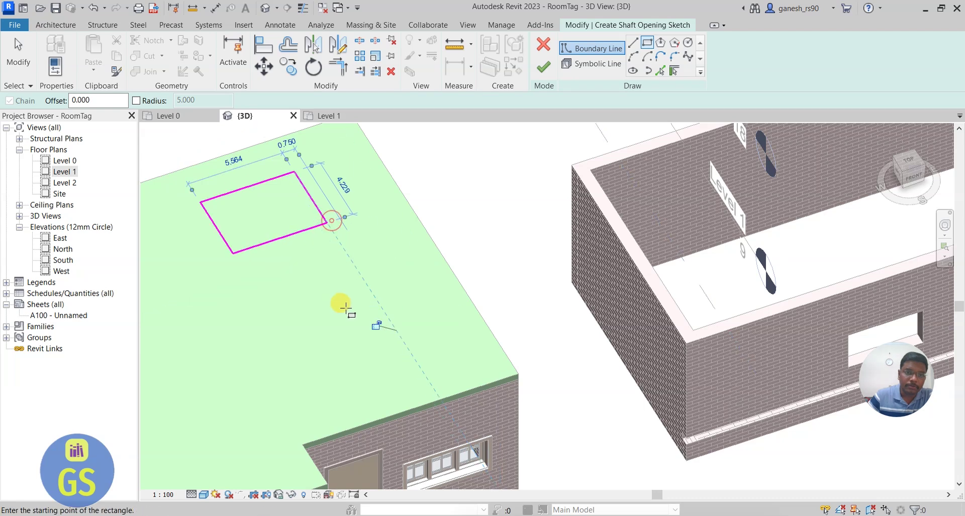
pyautogui.click(545, 67)
pyautogui.scroll(-3, 407, 347)
pyautogui.click(446, 222)
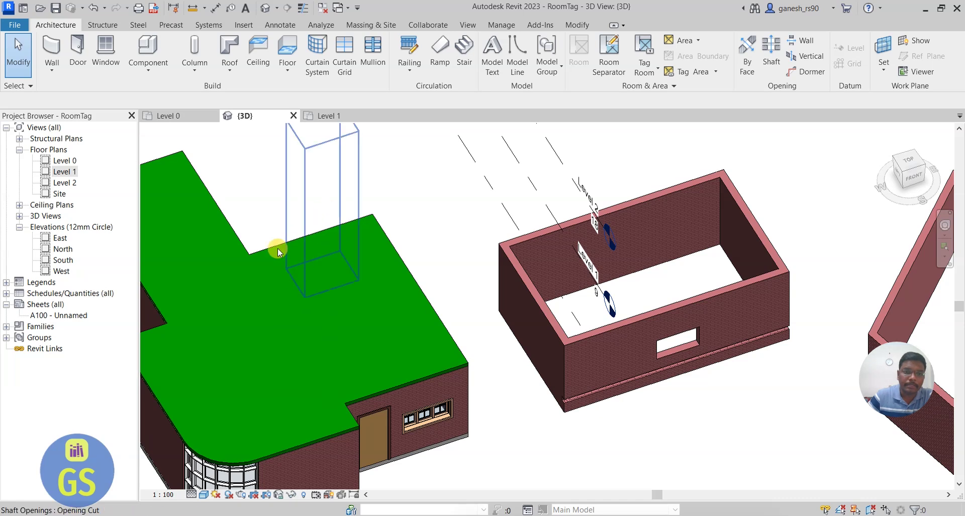
# - Try to stretch the base of the shaft opening down through the house's green roof
pyautogui.click(302, 216)
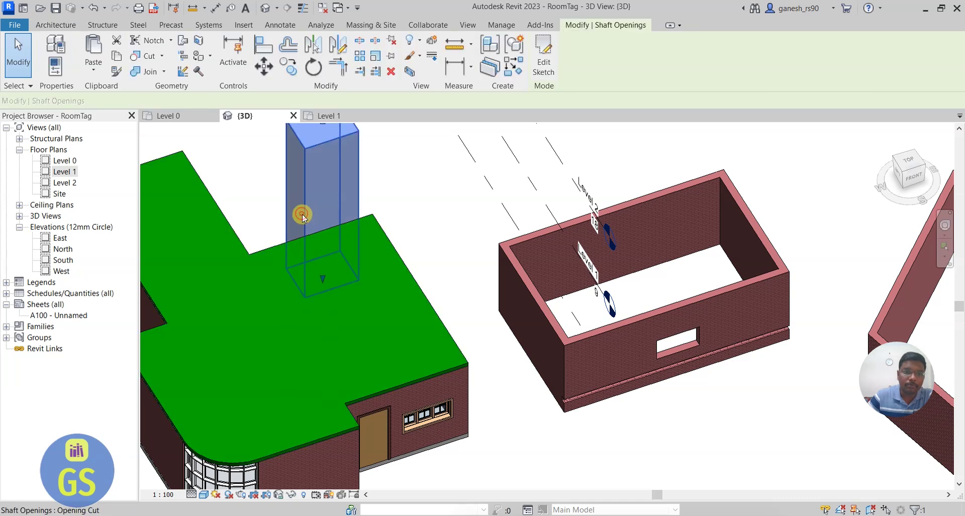
pyautogui.moveTo(319, 278); pyautogui.dragTo(323, 334)
pyautogui.scroll(-3, 325, 285)
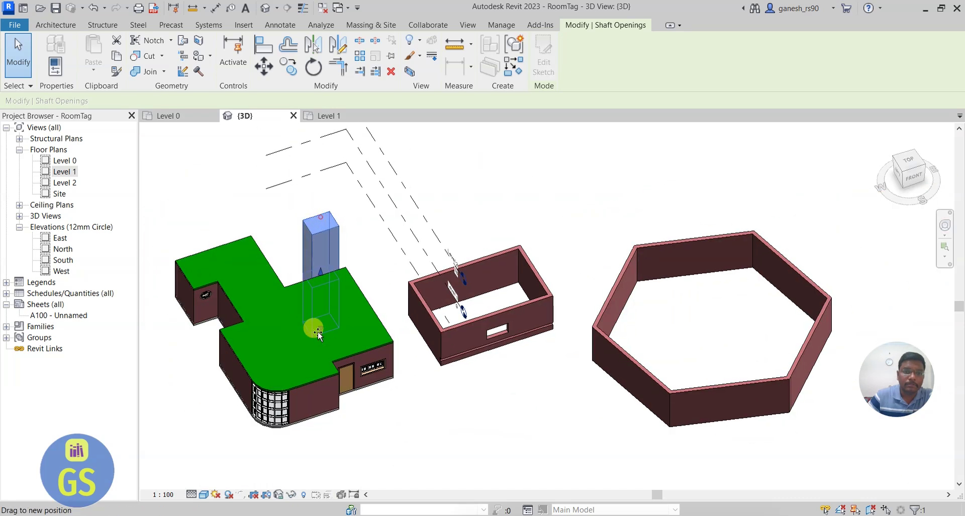
pyautogui.click(324, 303)
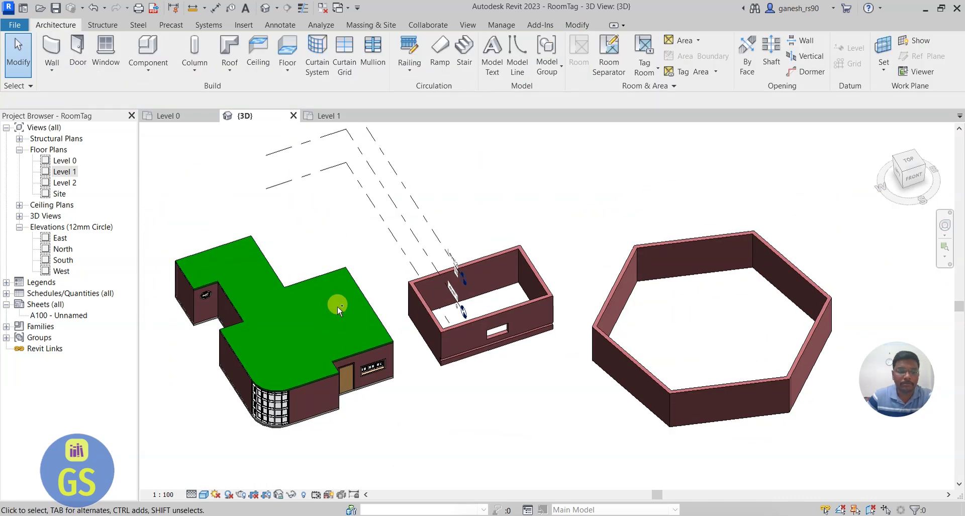
pyautogui.scroll(6, 337, 307)
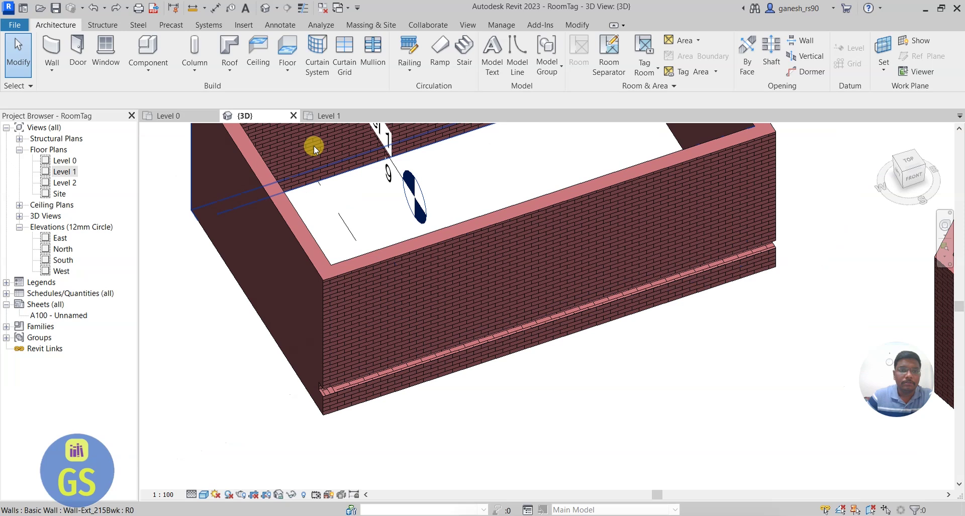
# - Sketch a rectangular shaft opening boundary about 4.75 by 3.17 in the house's northeast room on the Level 0 plan
pyautogui.click(168, 116)
pyautogui.scroll(6, 278, 261)
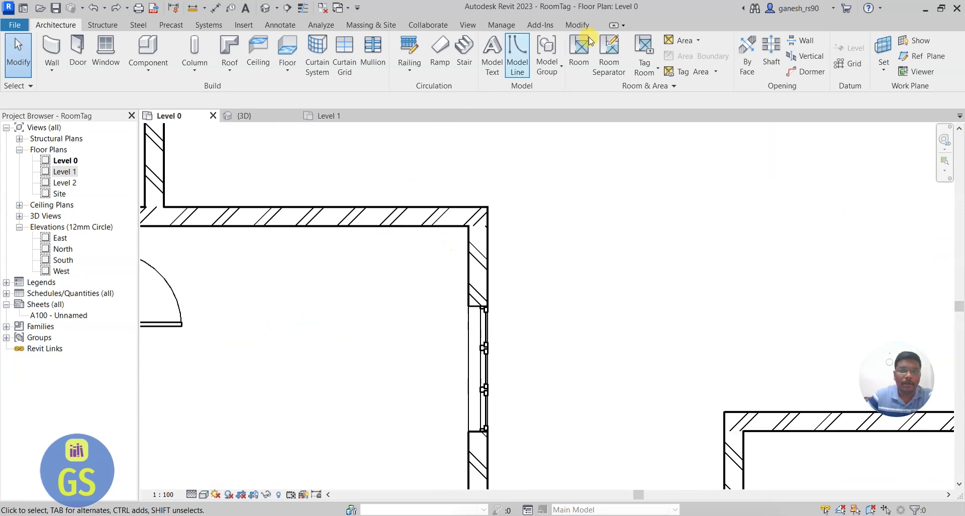
pyautogui.click(773, 46)
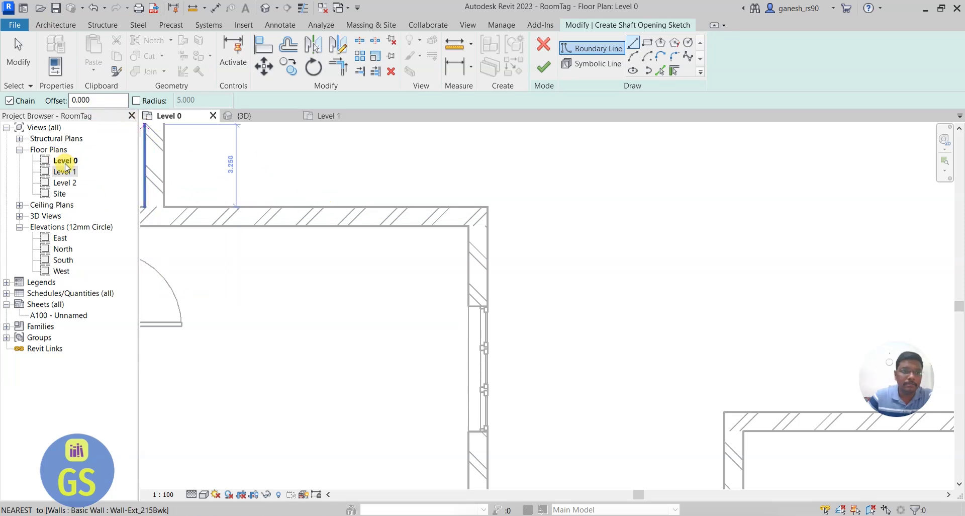
pyautogui.press('Escape')
pyautogui.click(298, 259)
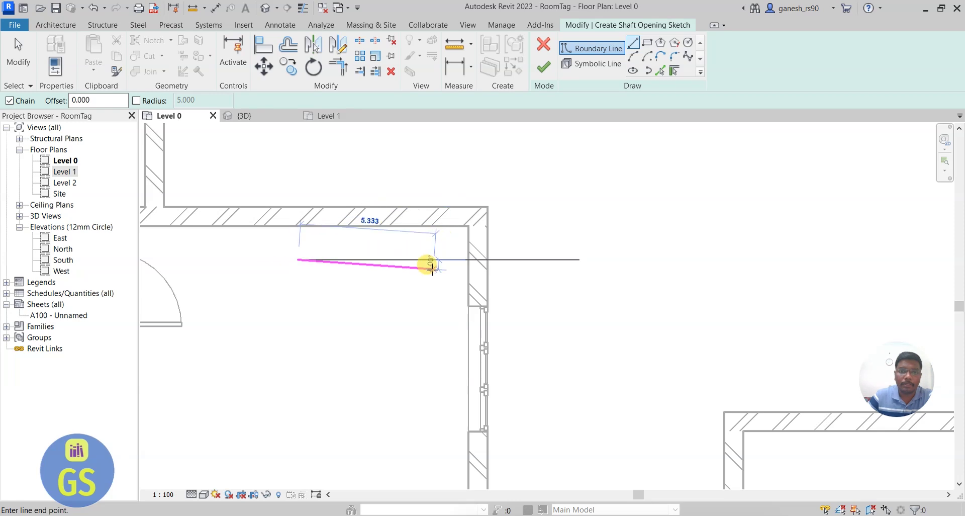
pyautogui.click(648, 43)
pyautogui.click(310, 271)
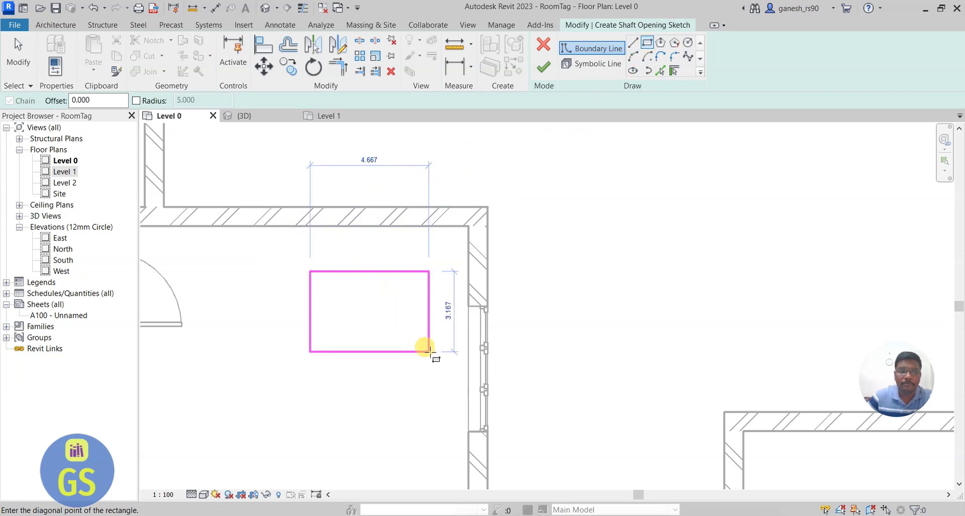
pyautogui.click(431, 351)
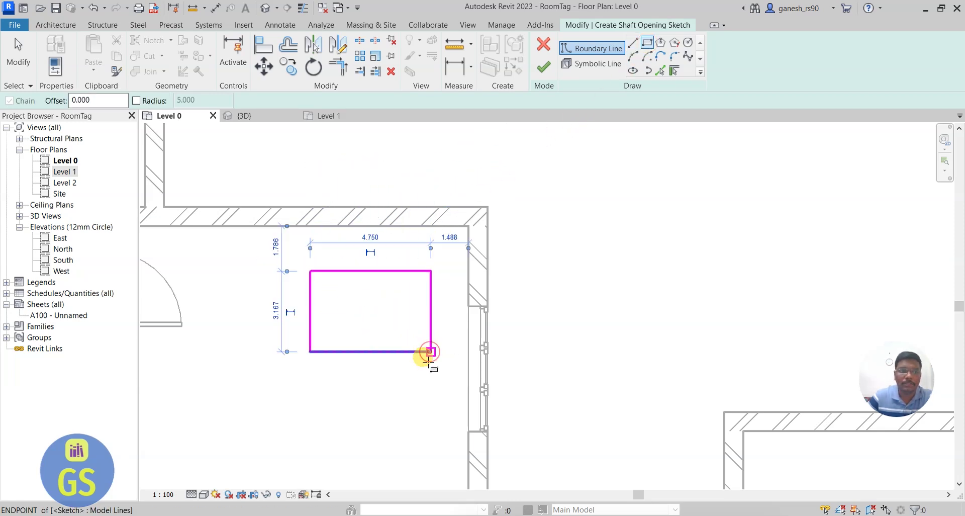
# - Keep the shaft's top constraint as Unconnected and finish the shaft opening
pyautogui.click(55, 68)
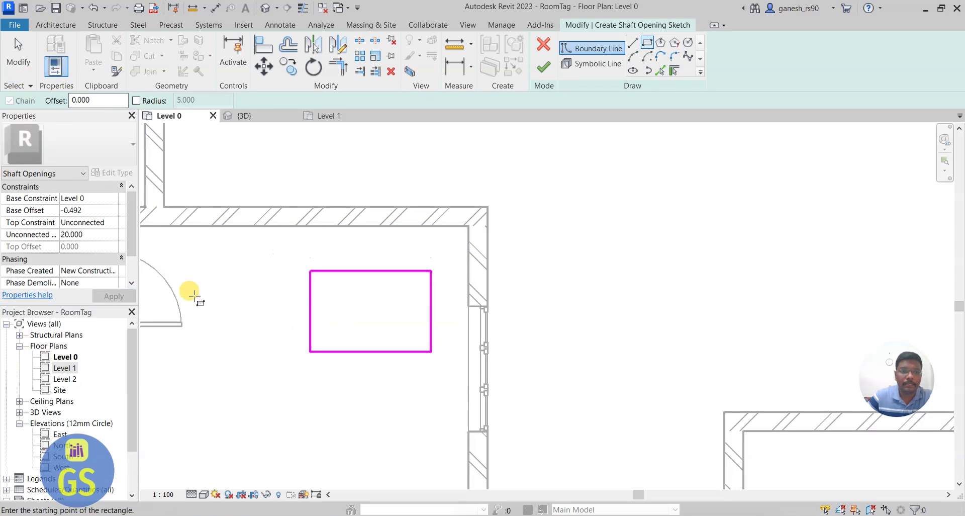
pyautogui.click(114, 224)
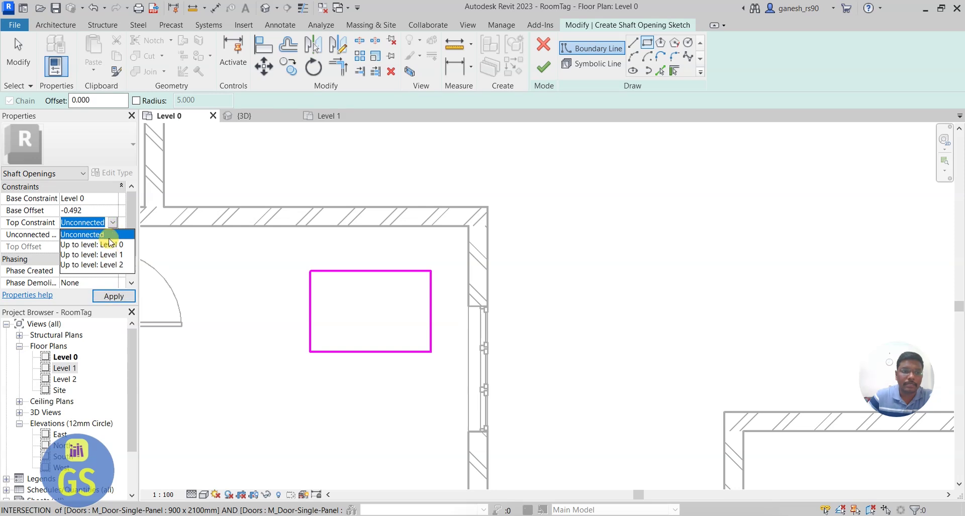
pyautogui.click(108, 236)
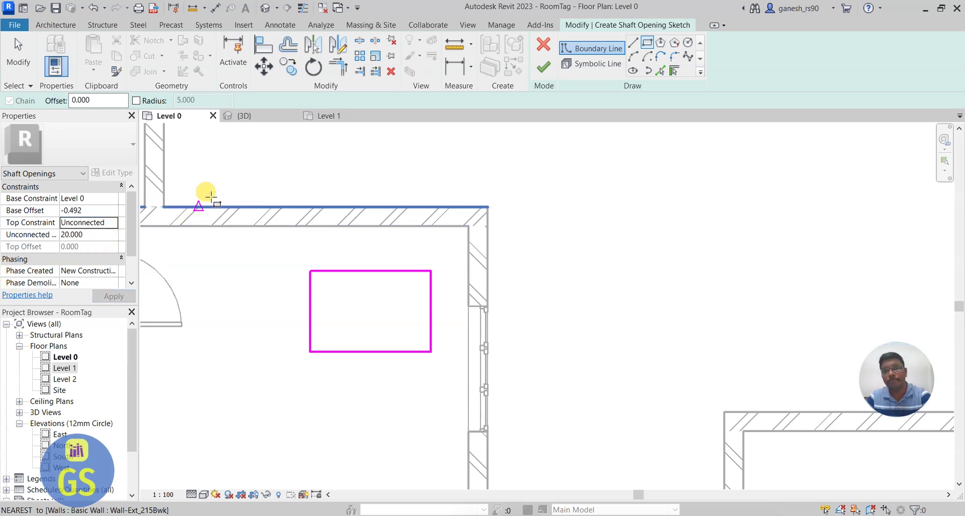
pyautogui.click(549, 73)
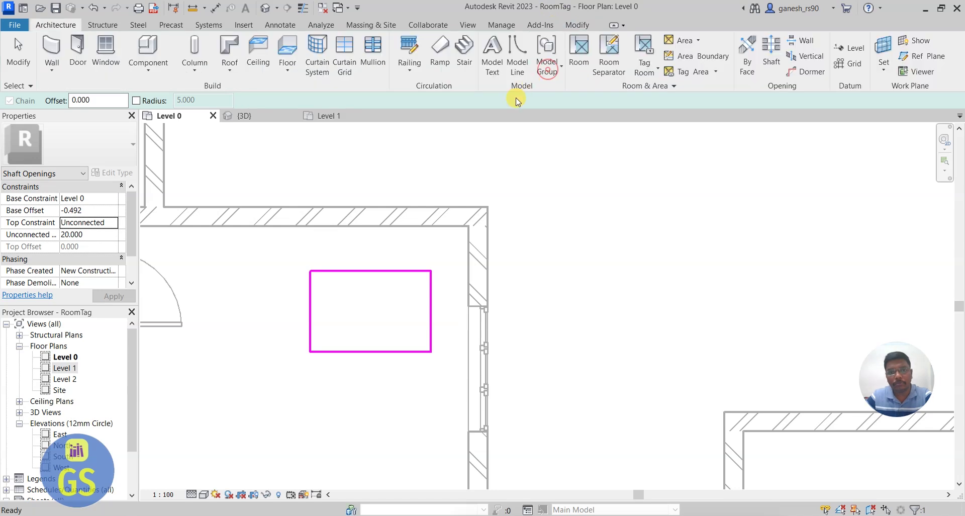
# - Examine the cut that the shaft opening makes in the house's green roof in 3D
pyautogui.click(243, 115)
pyautogui.scroll(-5, 370, 379)
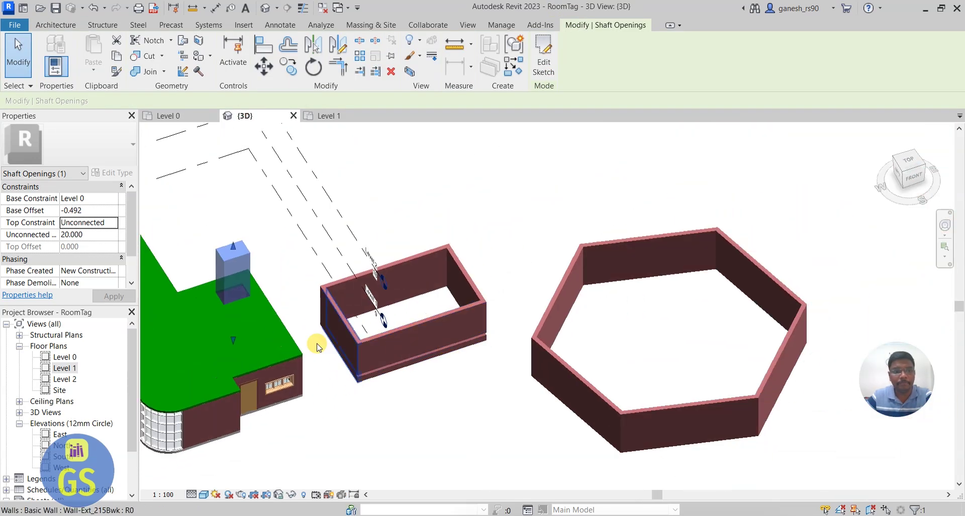
pyautogui.click(280, 260)
pyautogui.scroll(5, 216, 285)
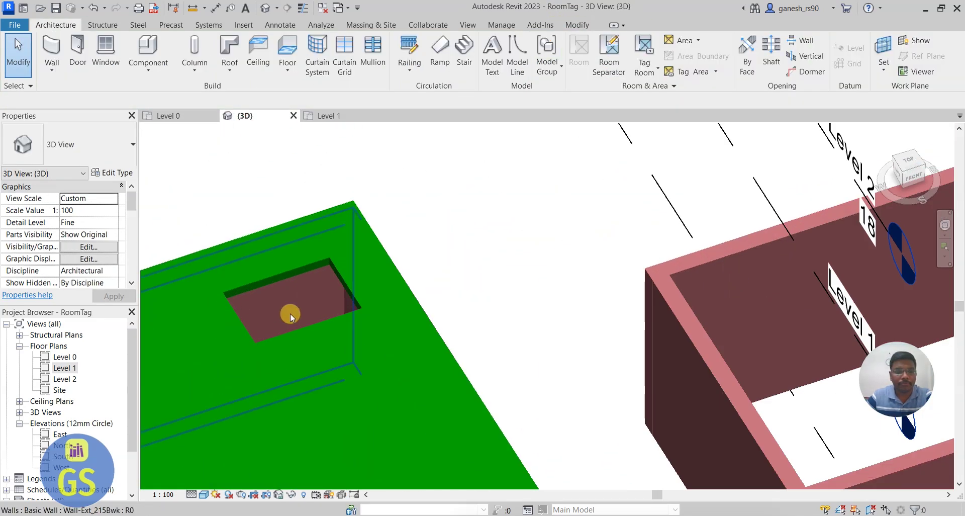
pyautogui.scroll(5, 255, 300)
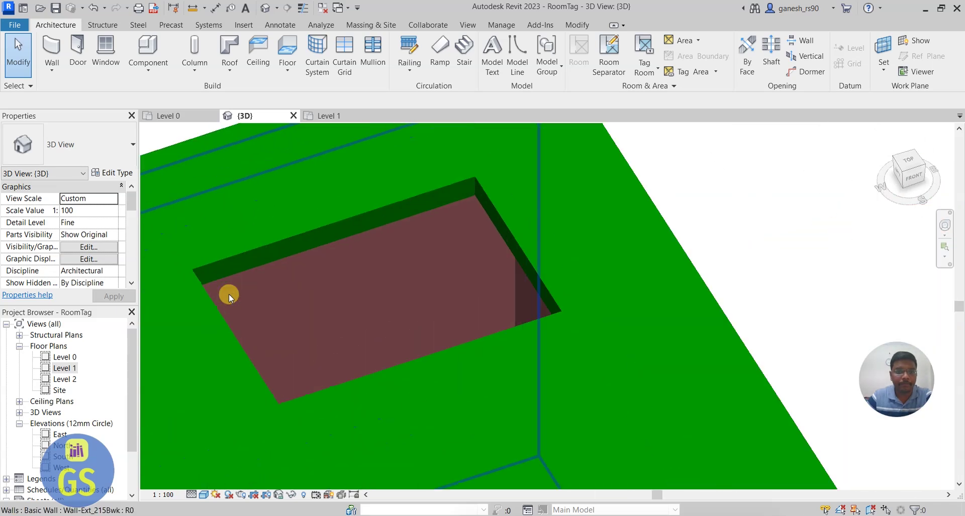
pyautogui.scroll(-2, 346, 304)
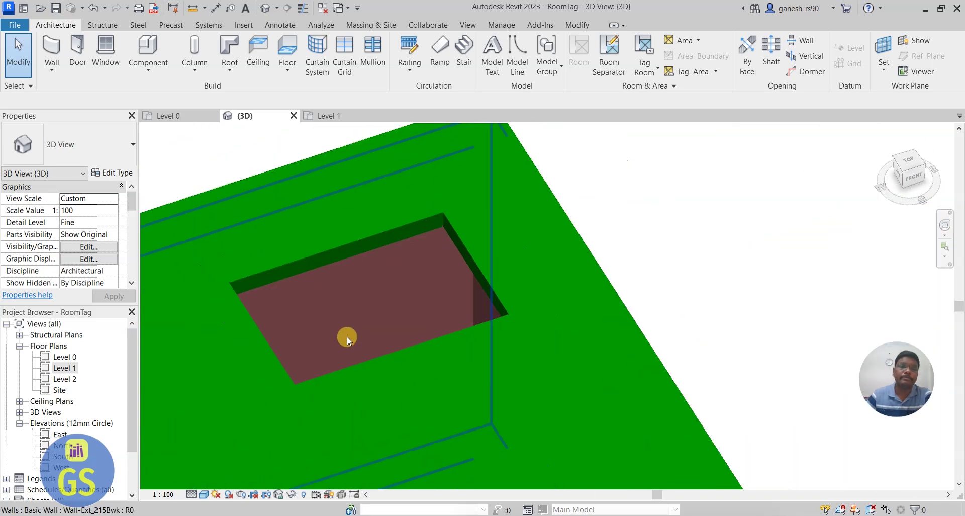
pyautogui.scroll(-1, 346, 330)
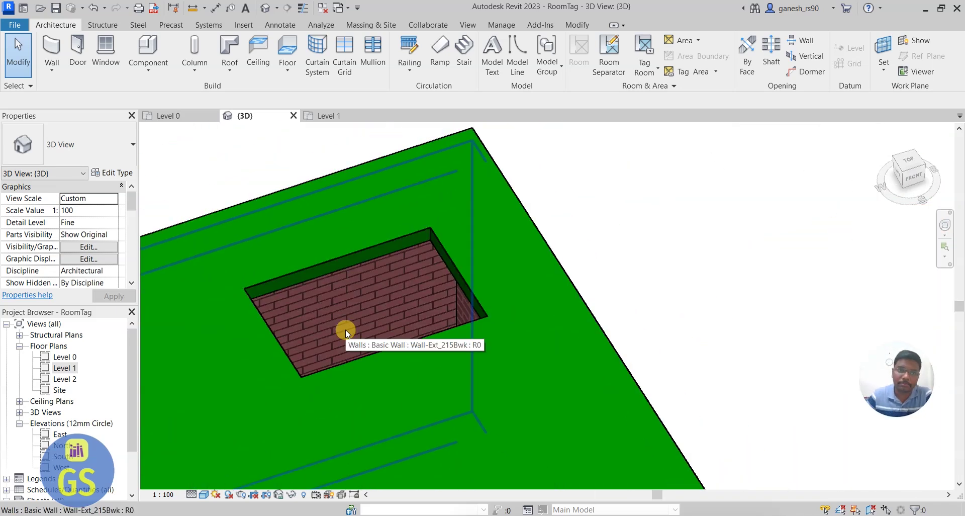
pyautogui.scroll(-2, 346, 330)
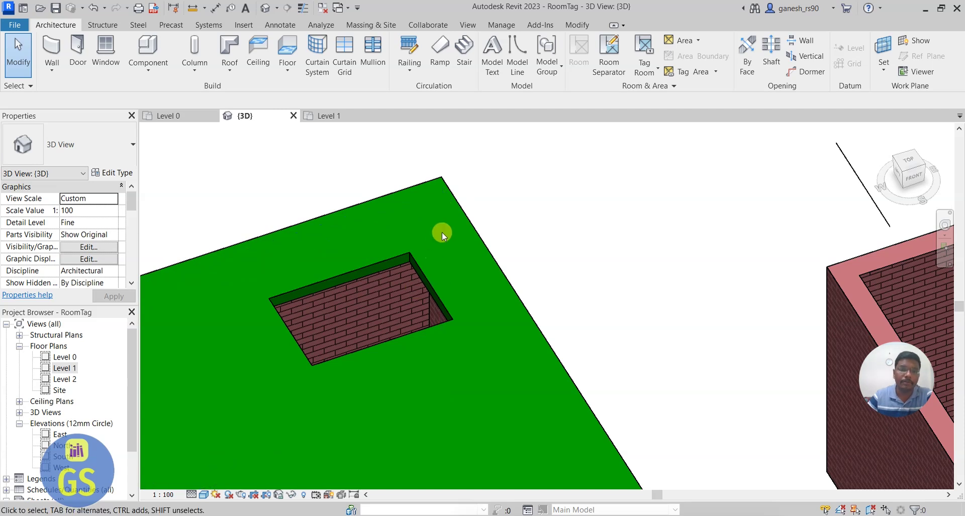
# - Review the whole house and the shaft's vertical extent above and below the roof
pyautogui.keyDown('shift'); pyautogui.moveTo(442, 231); pyautogui.dragTo(534, 246, button='middle'); pyautogui.keyUp('shift')
pyautogui.scroll(-3, 534, 249)
pyautogui.scroll(-3, 353, 237)
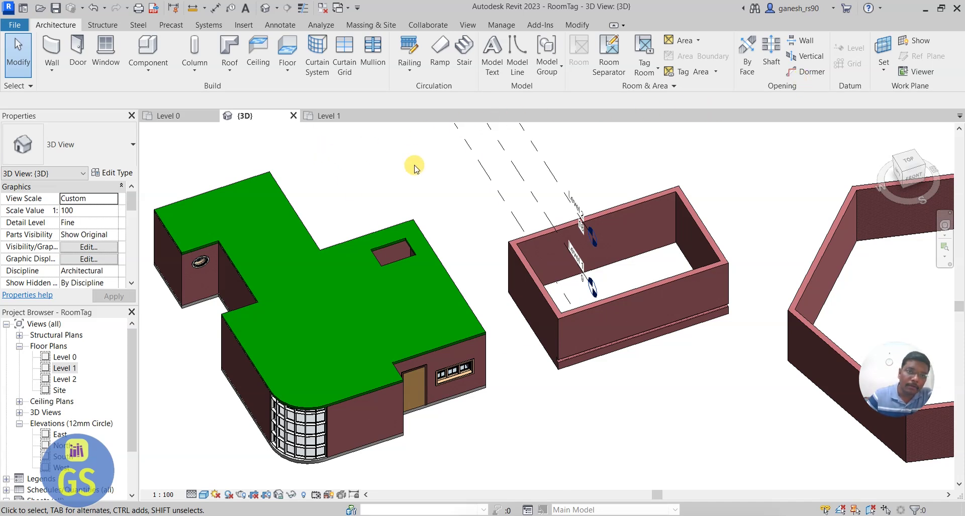
pyautogui.scroll(-2, 449, 235)
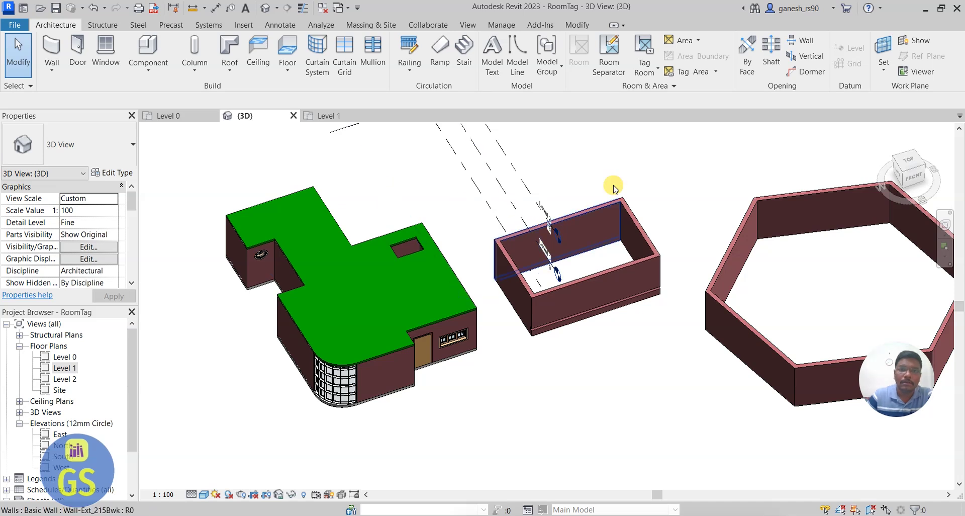
pyautogui.scroll(2, 400, 210)
pyautogui.scroll(3, 401, 209)
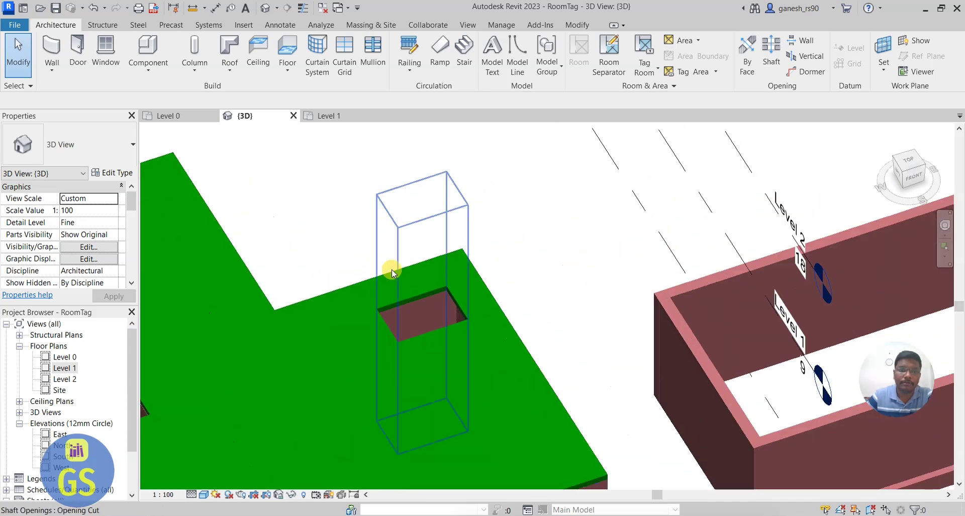
pyautogui.scroll(-3, 360, 232)
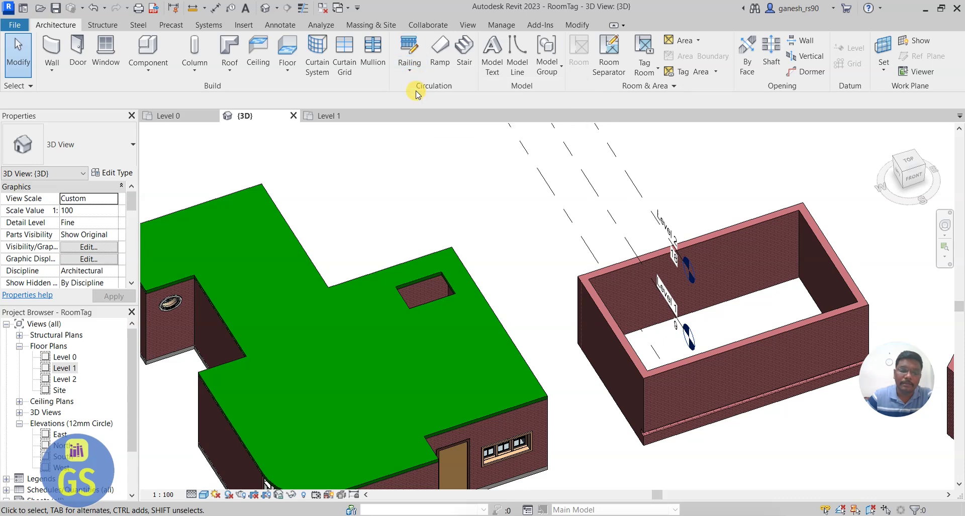
pyautogui.scroll(-3, 428, 151)
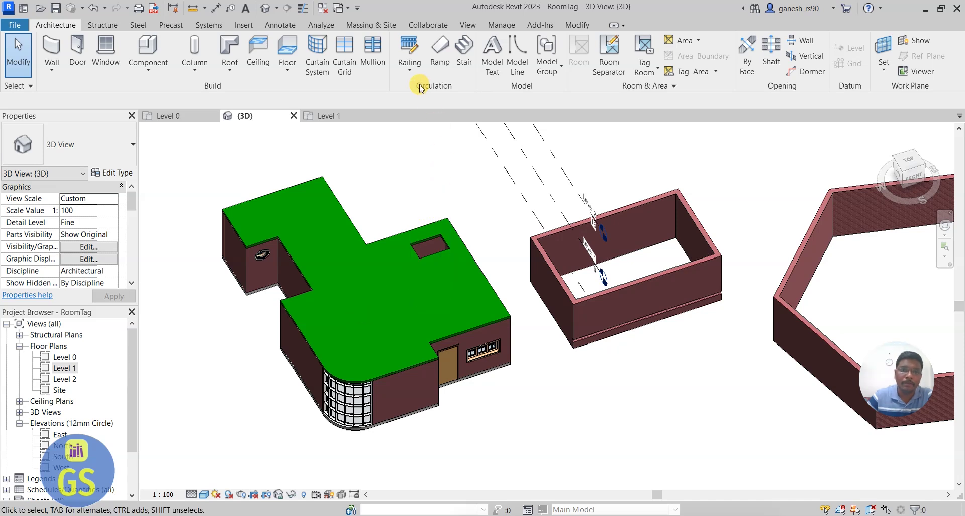
# - Start a sketched 1100mm railing on Level 1 with a path line along the southeast room's south wall to the southeast corner
pyautogui.click(408, 71)
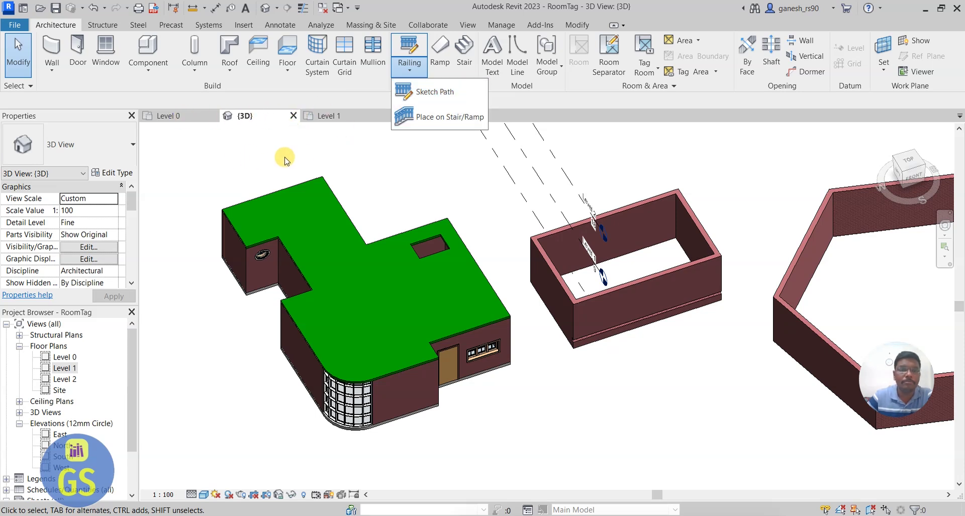
pyautogui.scroll(3, 206, 227)
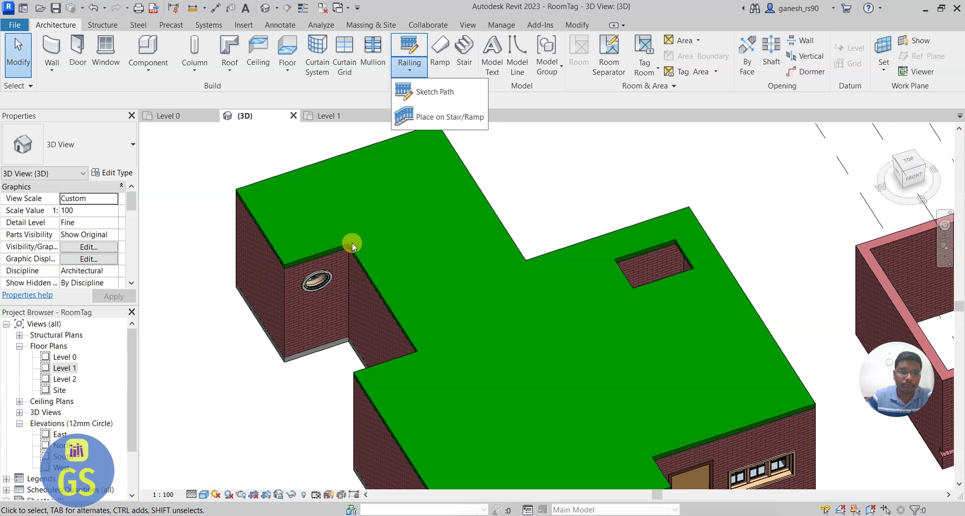
pyautogui.click(340, 118)
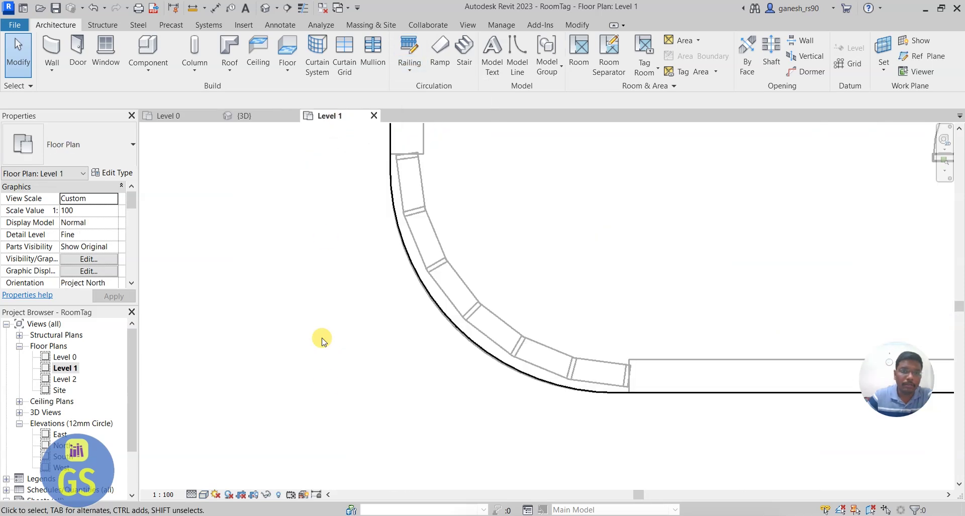
pyautogui.scroll(-4, 330, 373)
pyautogui.scroll(-3, 331, 373)
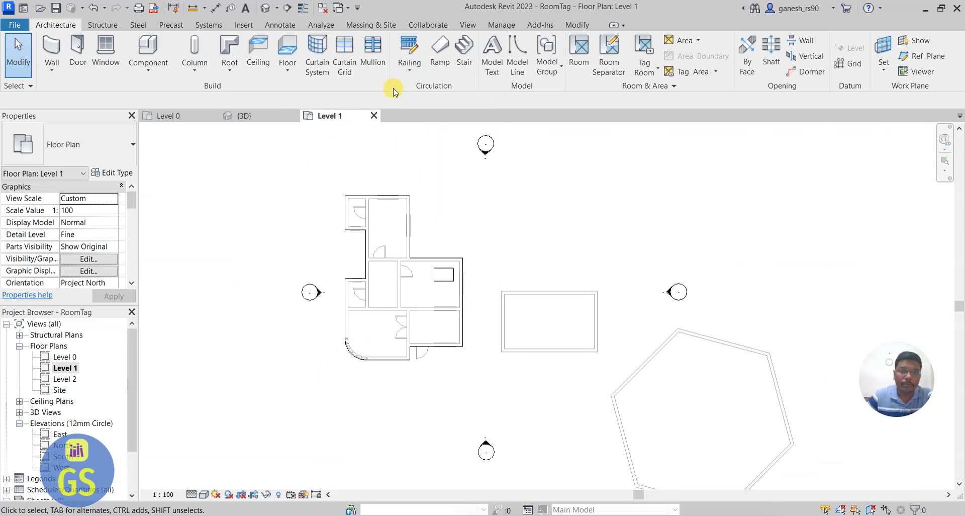
pyautogui.click(409, 65)
pyautogui.click(430, 93)
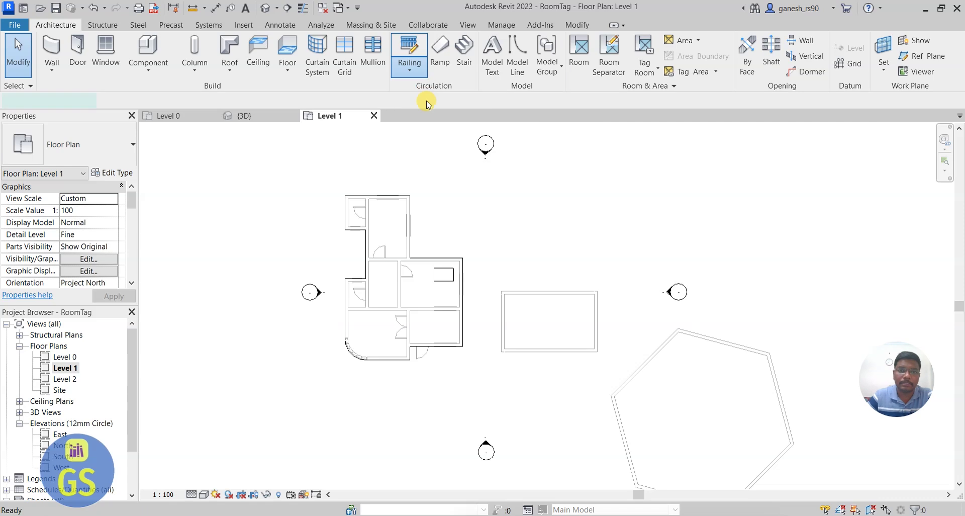
pyautogui.scroll(6, 402, 359)
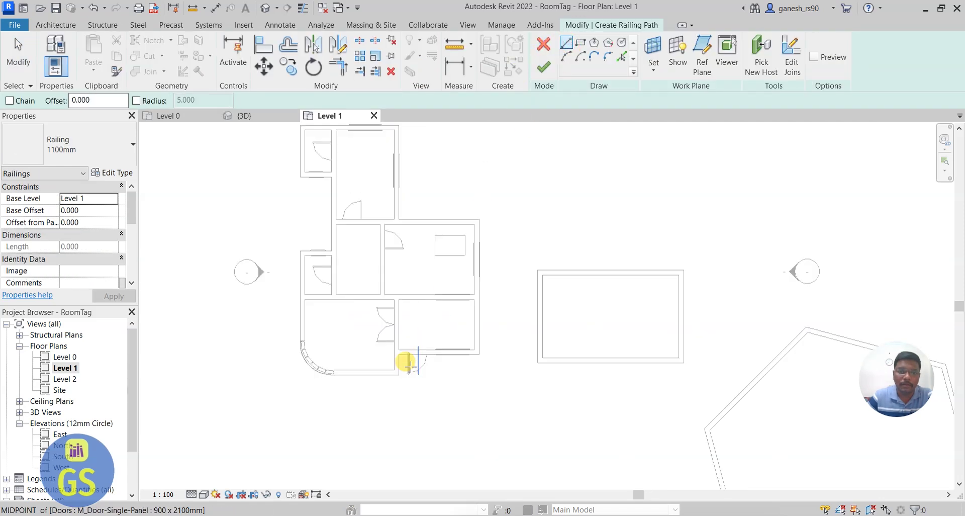
pyautogui.scroll(2, 334, 291)
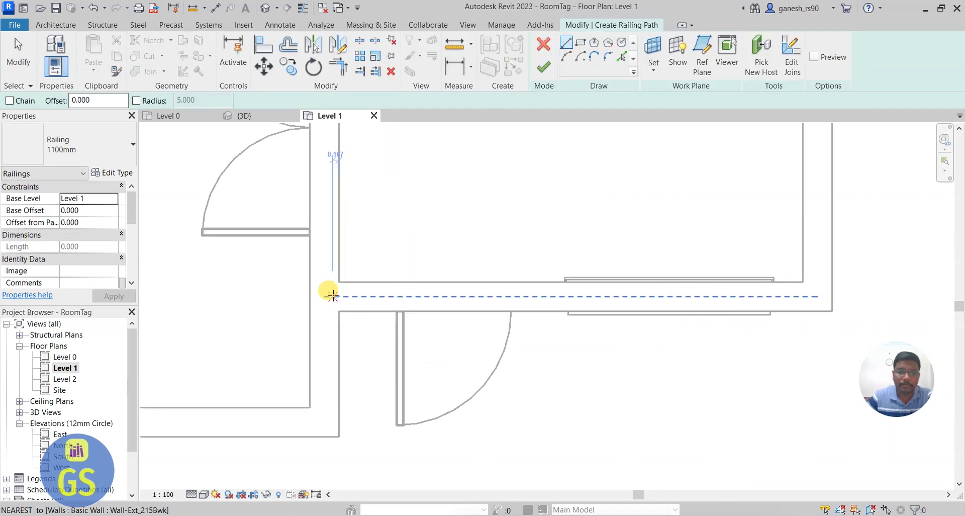
pyautogui.click(330, 296)
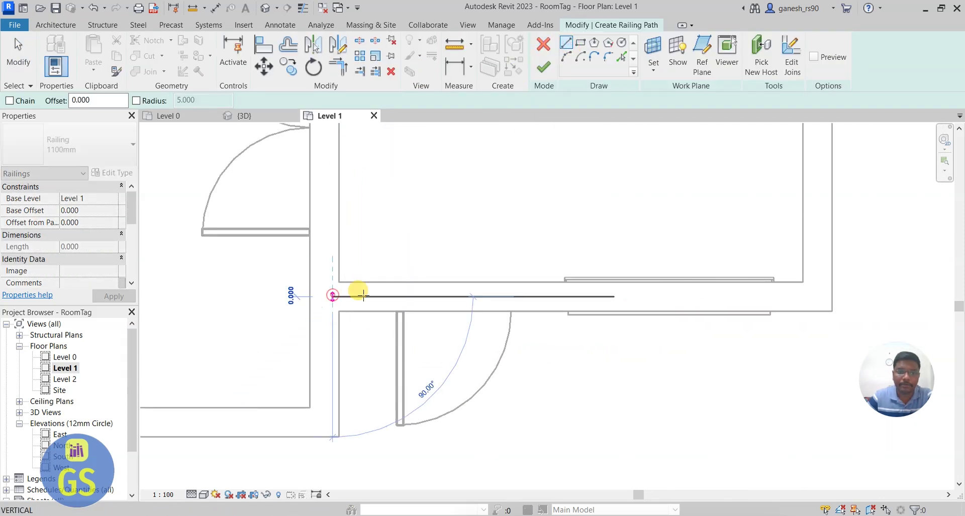
pyautogui.click(803, 290)
# - Add a railing path line along the house's east wall from the northeast corner down to the southeast corner
pyautogui.scroll(-3, 799, 402)
pyautogui.scroll(-2, 797, 410)
pyautogui.scroll(5, 809, 243)
pyautogui.scroll(-2, 784, 237)
pyautogui.click(769, 221)
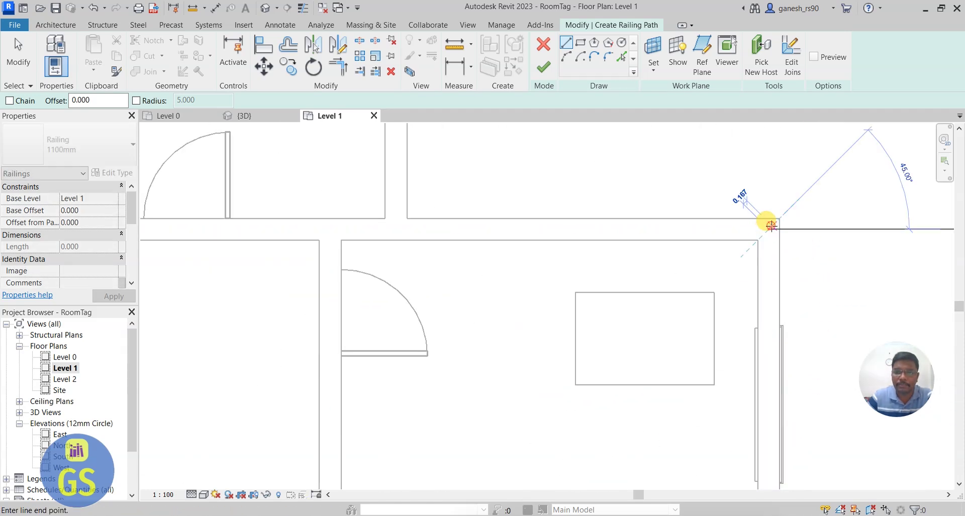
pyautogui.scroll(-1, 763, 213)
pyautogui.scroll(-2, 764, 211)
pyautogui.scroll(4, 754, 338)
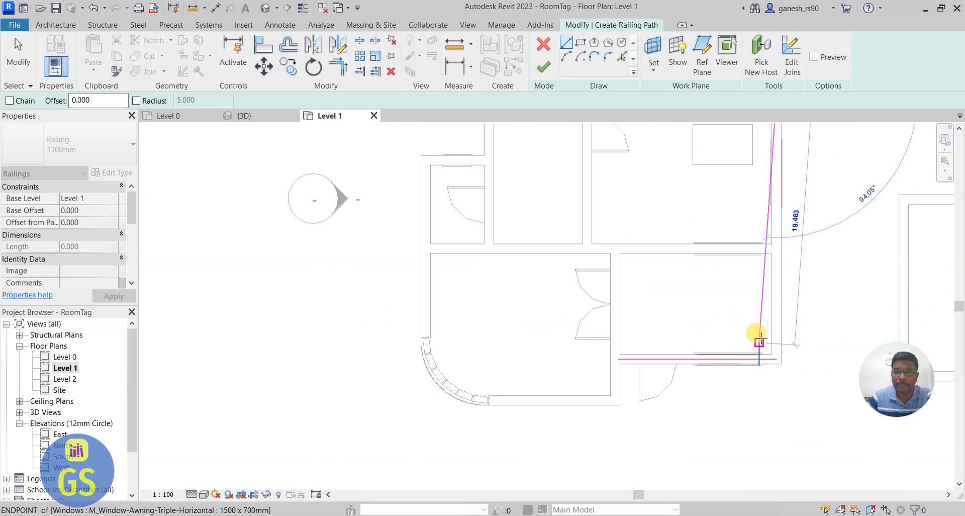
pyautogui.click(787, 375)
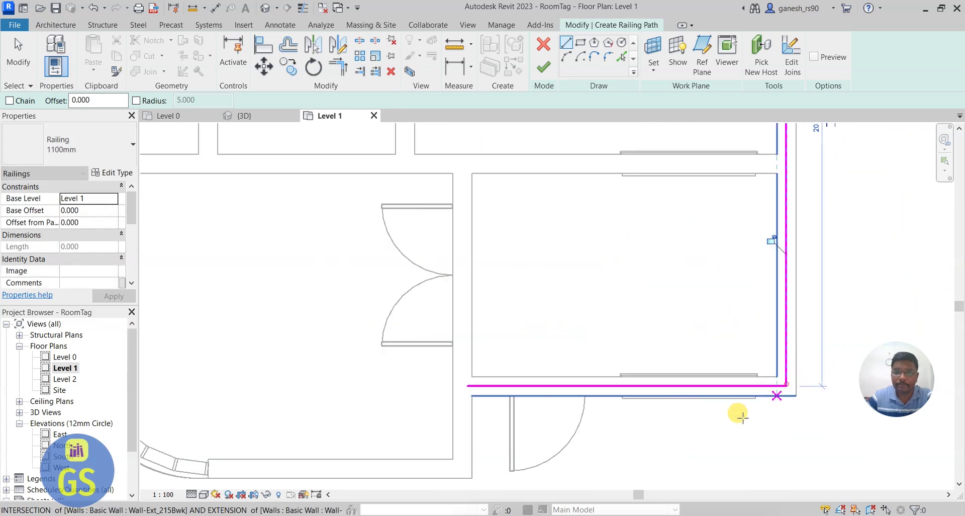
# - Add a railing path line along the shaft room's north wall from the northeast corner west to the inner corner
pyautogui.scroll(-3, 666, 468)
pyautogui.scroll(3, 701, 201)
pyautogui.click(775, 265)
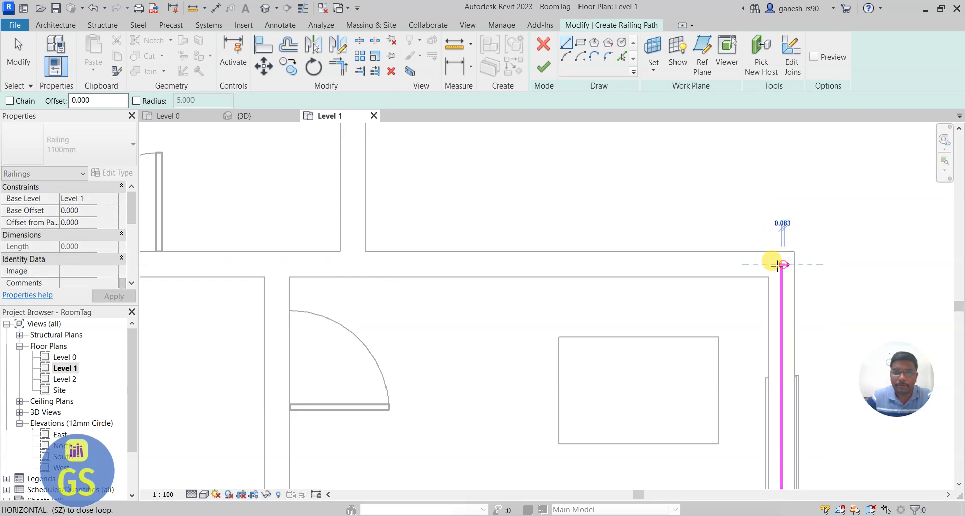
pyautogui.click(352, 263)
pyautogui.click(352, 263)
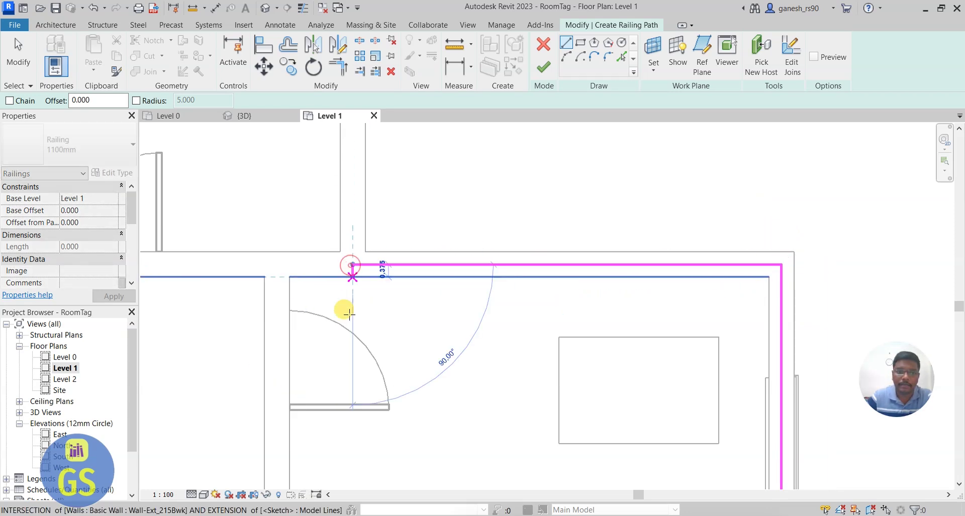
# - Add a path line up the north wing's east wall to its northeast corner and finish the railing sketch
pyautogui.scroll(-4, 345, 308)
pyautogui.scroll(5, 342, 342)
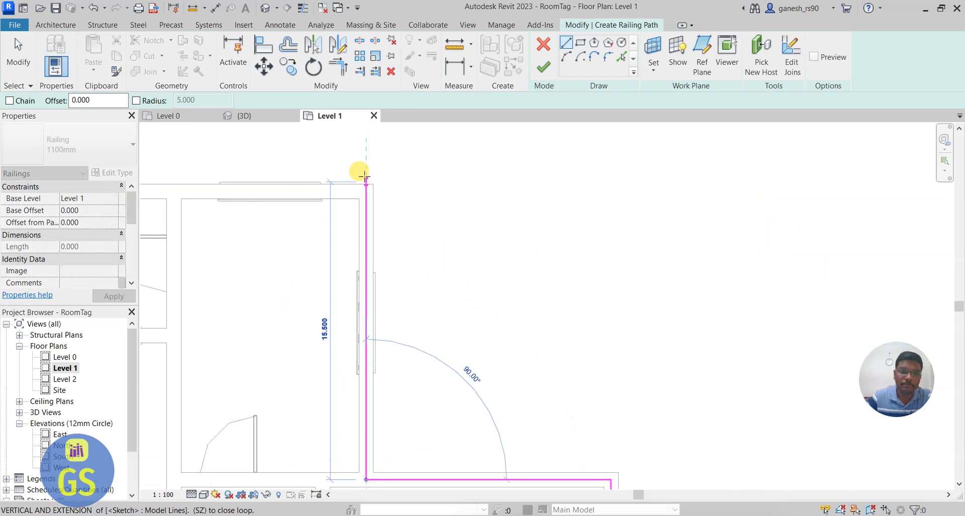
pyautogui.click(367, 201)
pyautogui.click(481, 109)
pyautogui.click(542, 74)
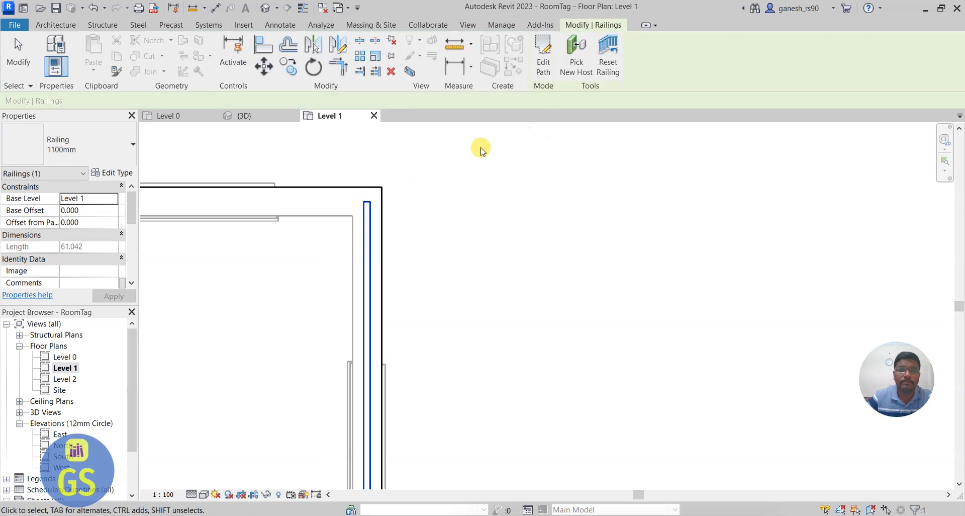
# - Examine the finished railing along the edge of the green roof in 3D
pyautogui.click(255, 116)
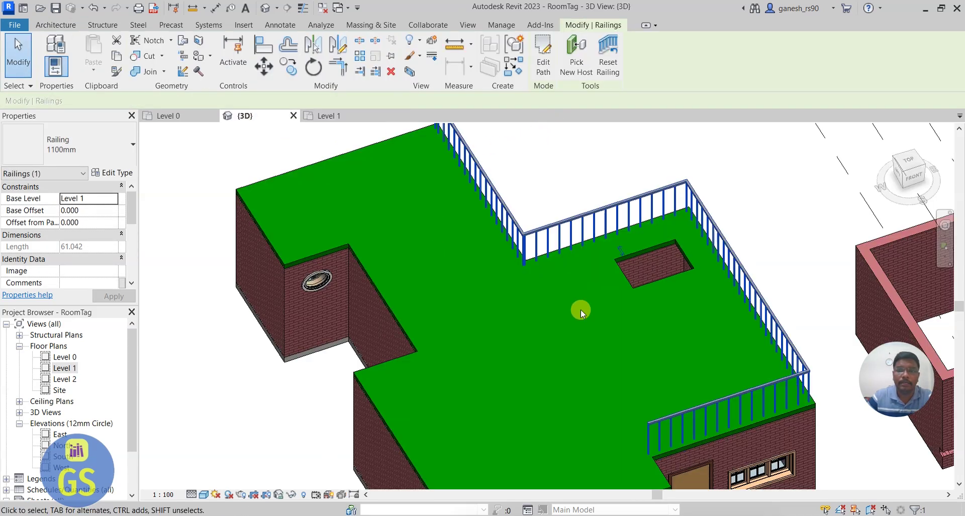
pyautogui.scroll(-4, 580, 309)
pyautogui.press('Escape')
pyautogui.click(946, 221)
pyautogui.moveTo(882, 245); pyautogui.dragTo(816, 209)
pyautogui.press('Escape')
pyautogui.scroll(5, 670, 233)
pyautogui.scroll(2, 657, 275)
# - Set the top rail height of the 1100mm railing type to 2.5
pyautogui.click(527, 245)
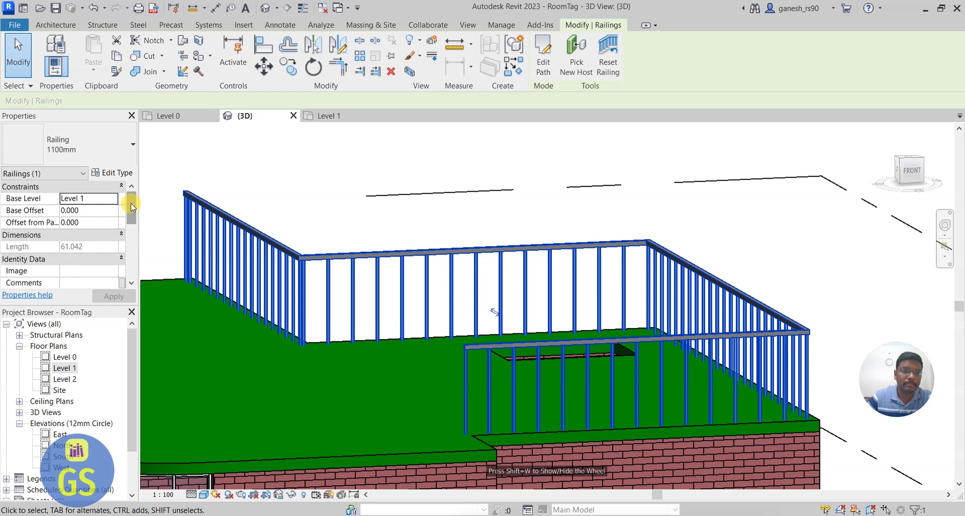
pyautogui.moveTo(132, 206); pyautogui.dragTo(132, 213)
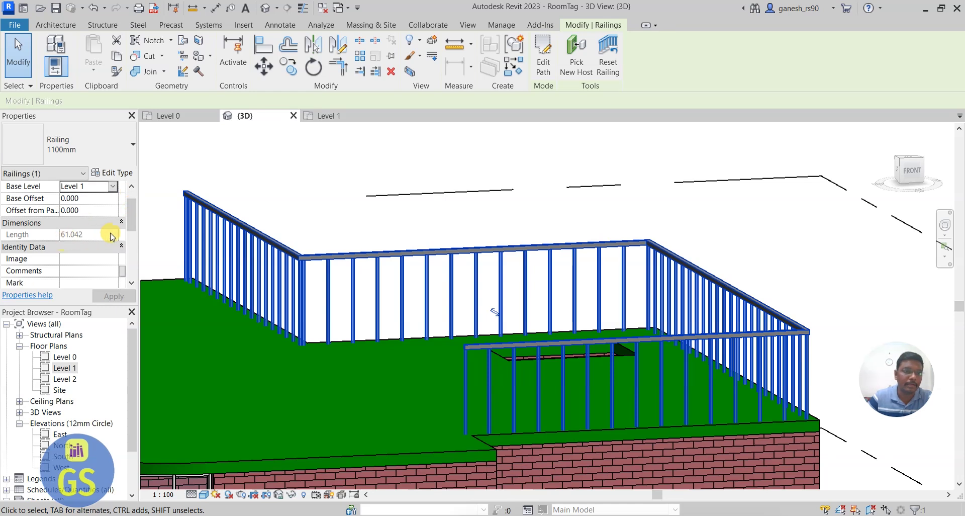
pyautogui.click(115, 185)
pyautogui.click(120, 180)
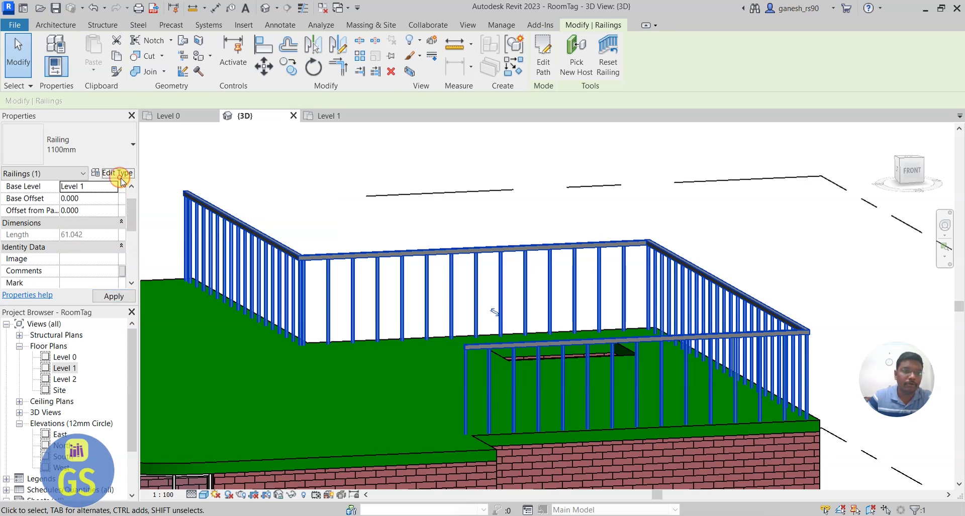
pyautogui.click(123, 174)
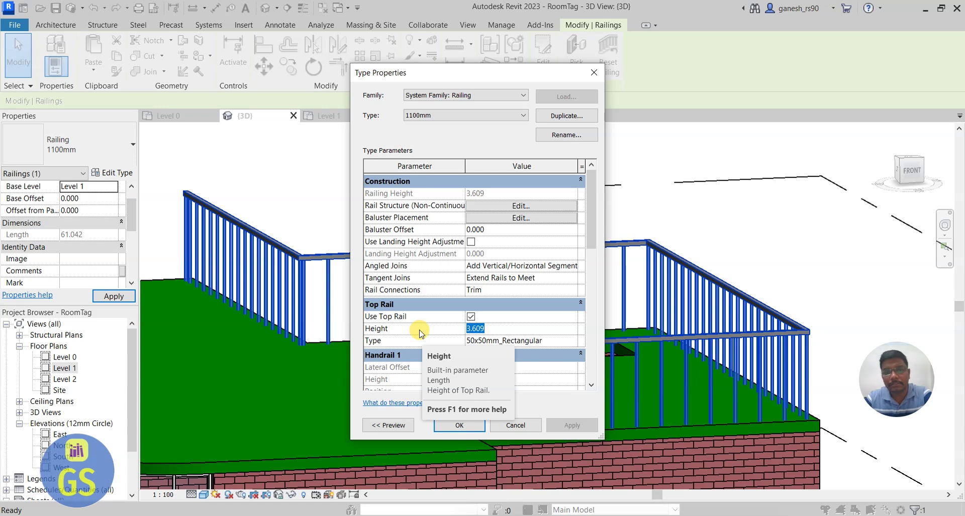
pyautogui.write('2.5')
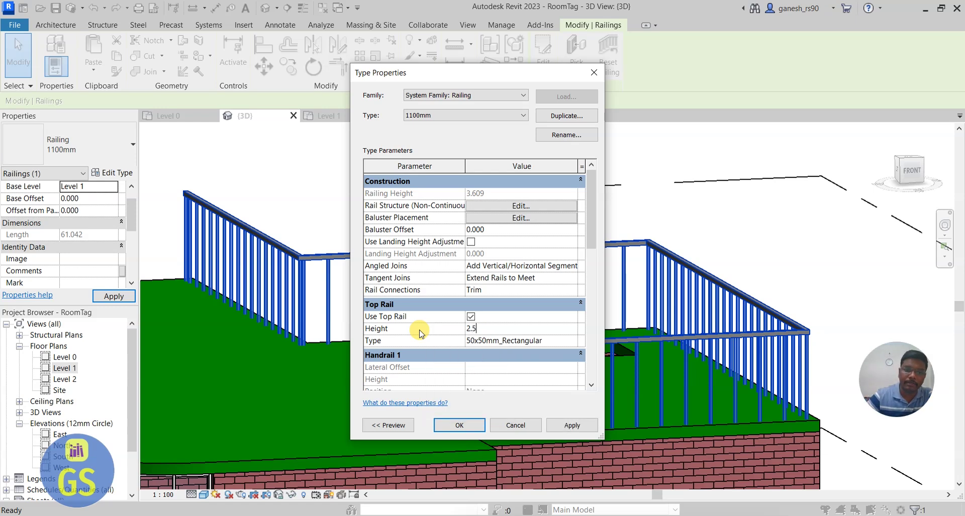
pyautogui.click(571, 424)
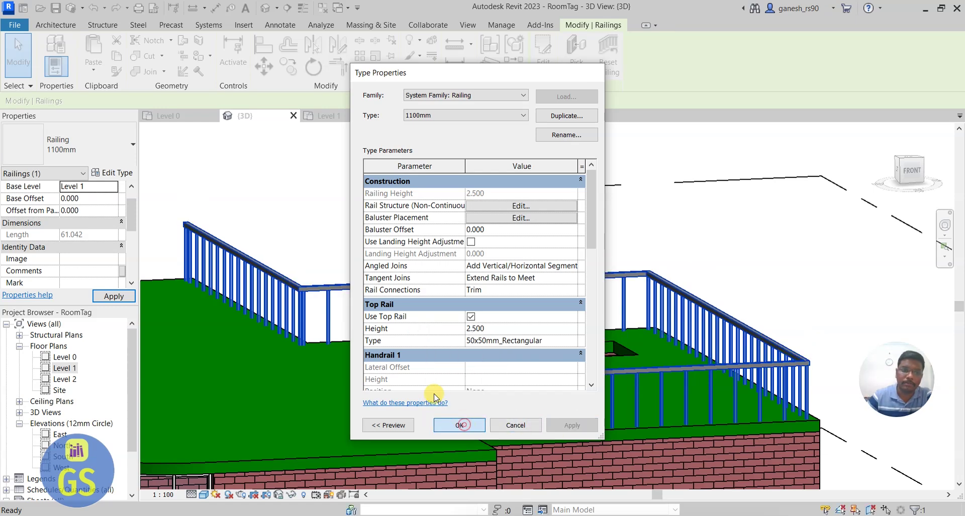
pyautogui.click(458, 423)
pyautogui.click(372, 233)
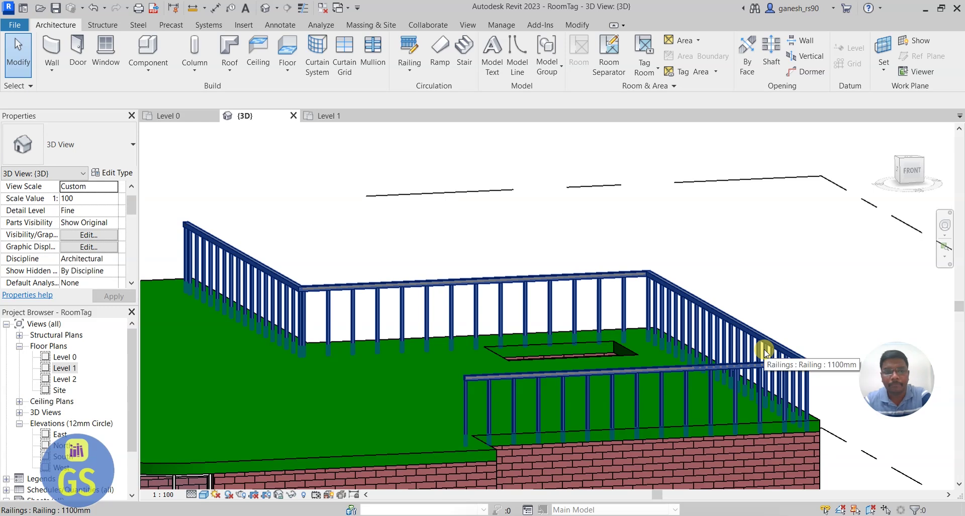
# - Start a Wall-Ext_215Bwk wall on Level 1 with an unconnected height of 2.5
pyautogui.scroll(-2, 599, 319)
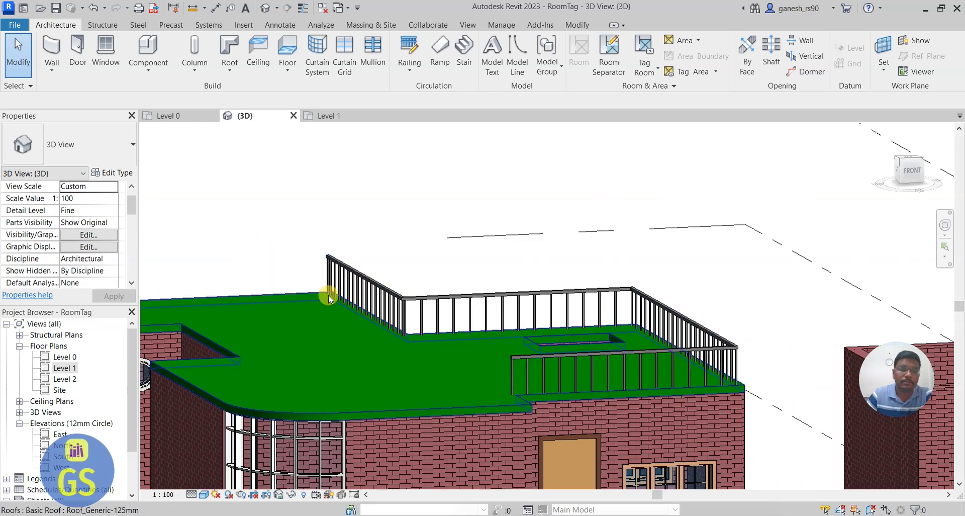
pyautogui.click(322, 115)
pyautogui.scroll(-4, 527, 207)
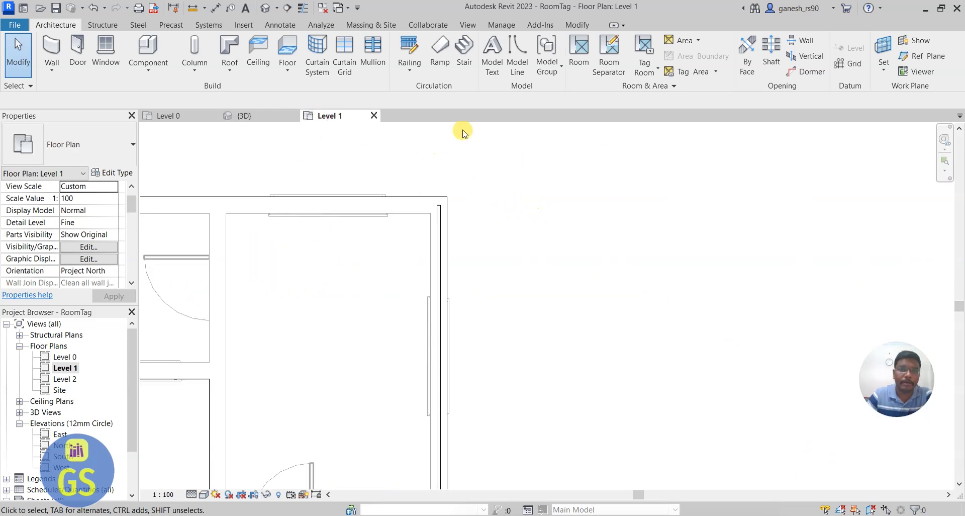
pyautogui.click(52, 51)
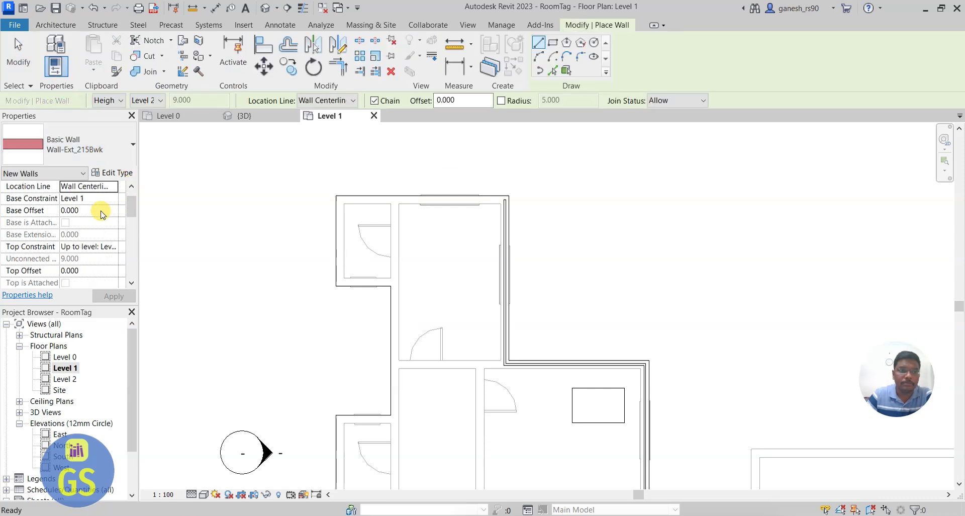
pyautogui.click(120, 114)
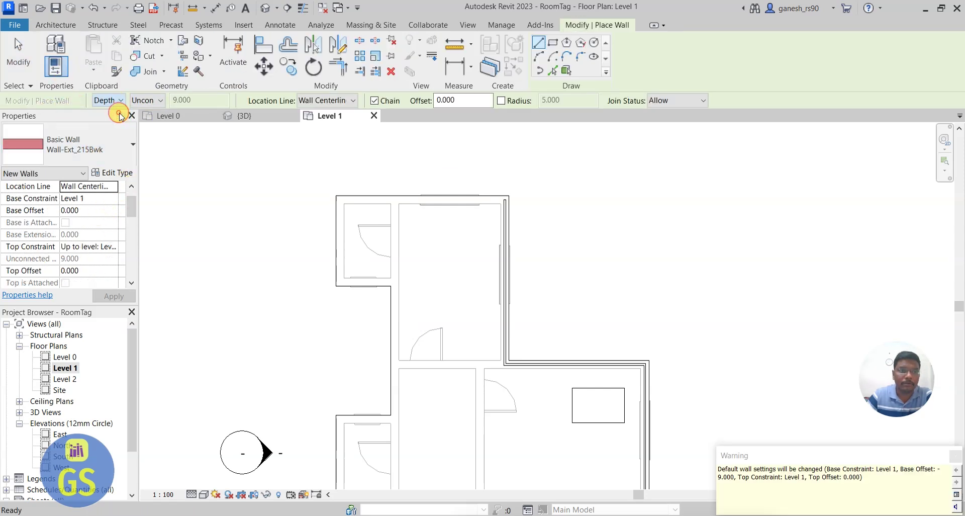
pyautogui.click(120, 102)
pyautogui.click(117, 123)
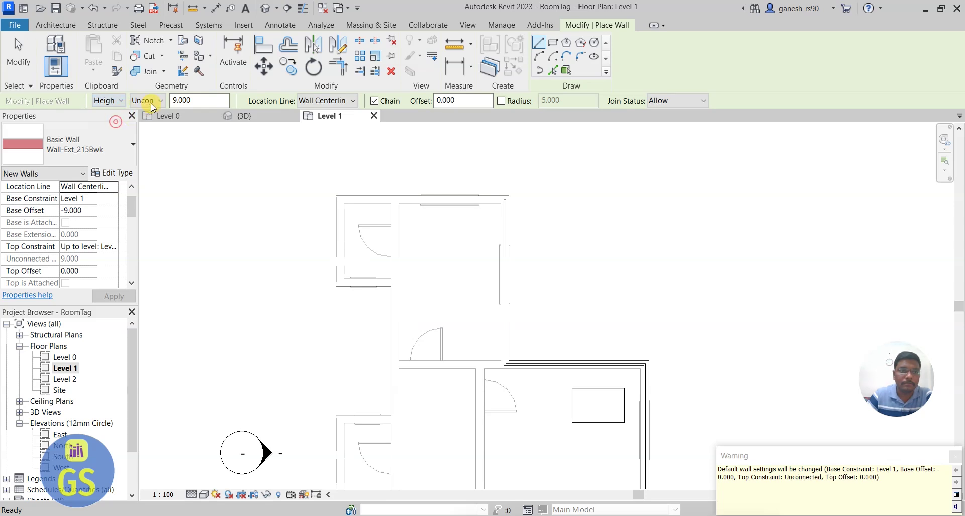
pyautogui.click(147, 100)
pyautogui.click(151, 143)
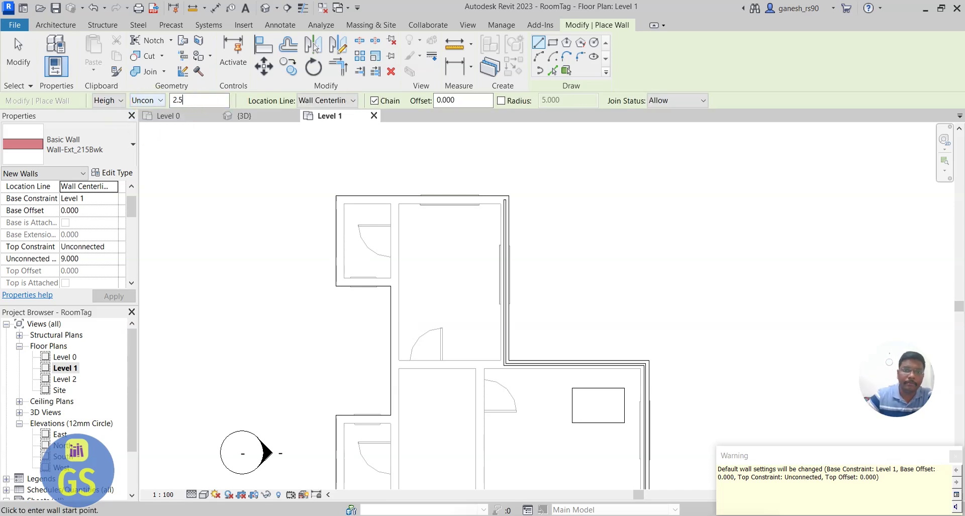
pyautogui.write('2.5')
pyautogui.press('Return')
# - Draw parapet walls from the railing's north end along the north wall and around the northwest projecting room
pyautogui.click(539, 41)
pyautogui.scroll(3, 505, 202)
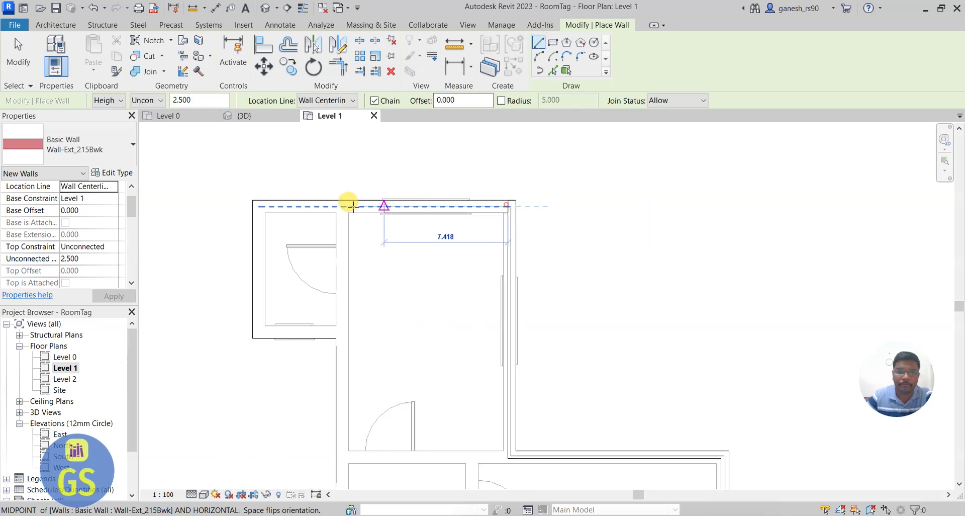
pyautogui.click(258, 205)
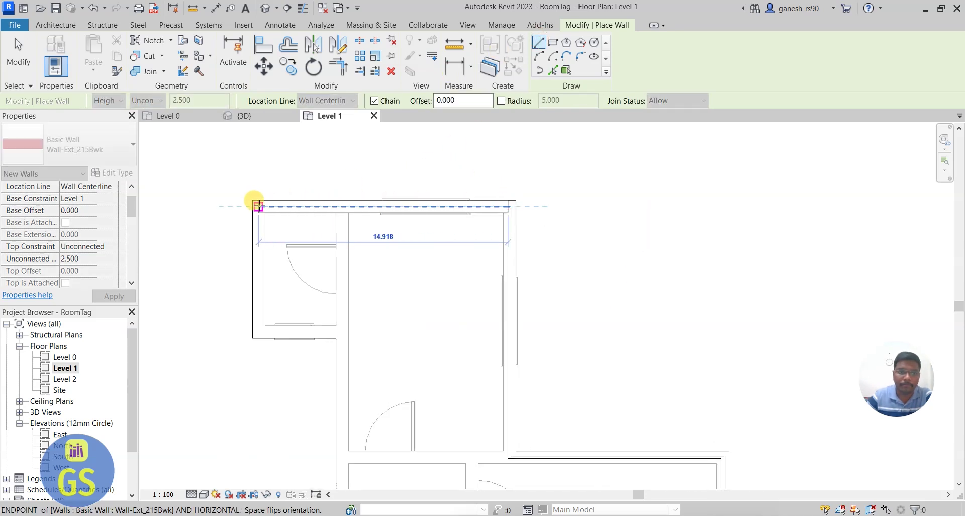
pyautogui.click(258, 331)
pyautogui.click(341, 331)
# - Continue the parapet walls down the west recess, out to the projecting corner and south to the start of the curved storefront
pyautogui.scroll(-3, 344, 335)
pyautogui.scroll(2, 339, 392)
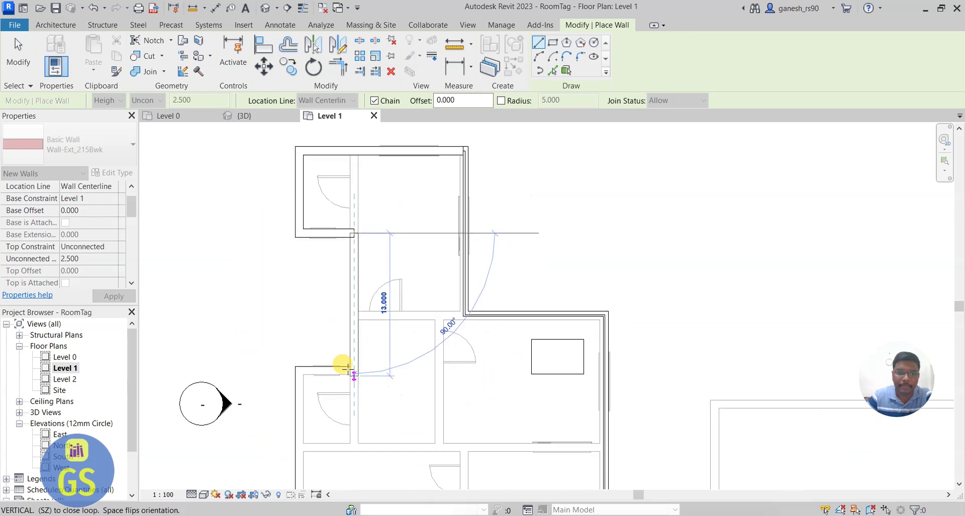
pyautogui.click(352, 371)
pyautogui.click(296, 370)
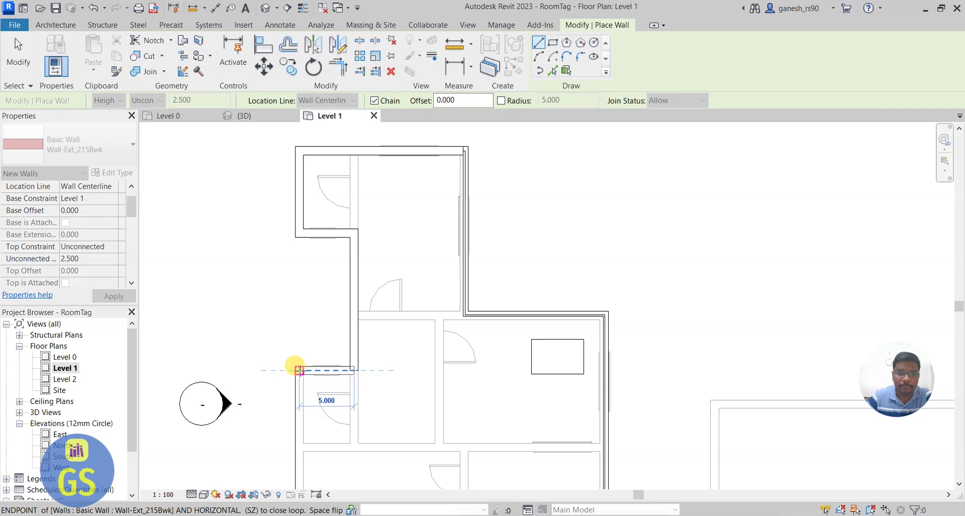
pyautogui.scroll(-2, 301, 318)
pyautogui.scroll(5, 291, 442)
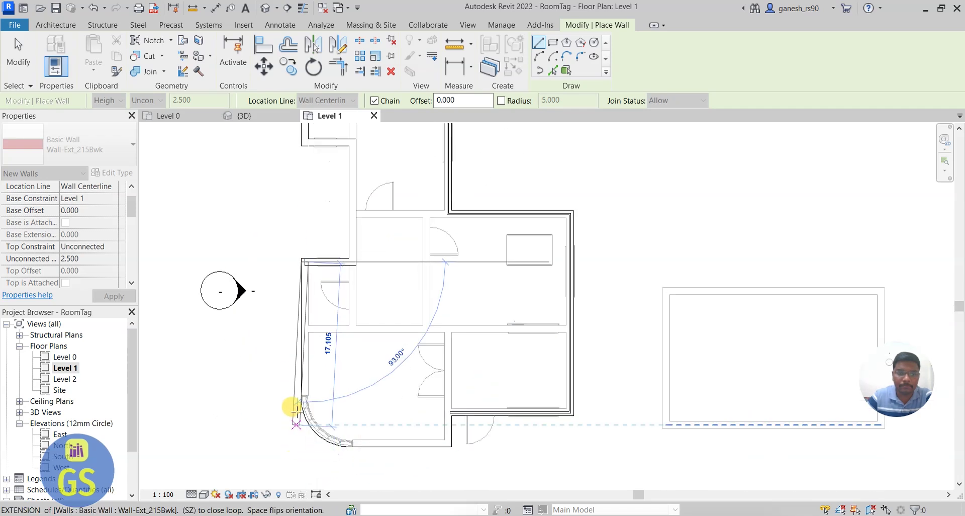
pyautogui.click(307, 371)
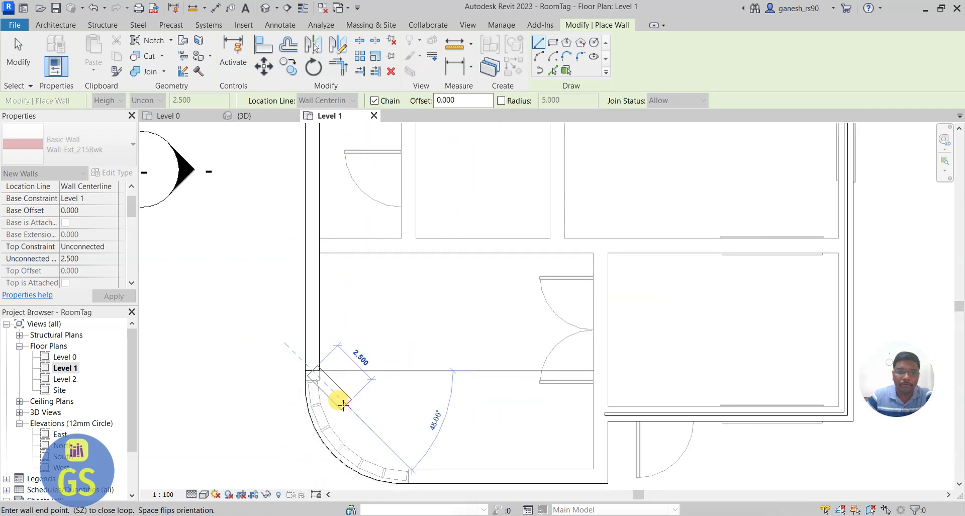
pyautogui.press('Escape')
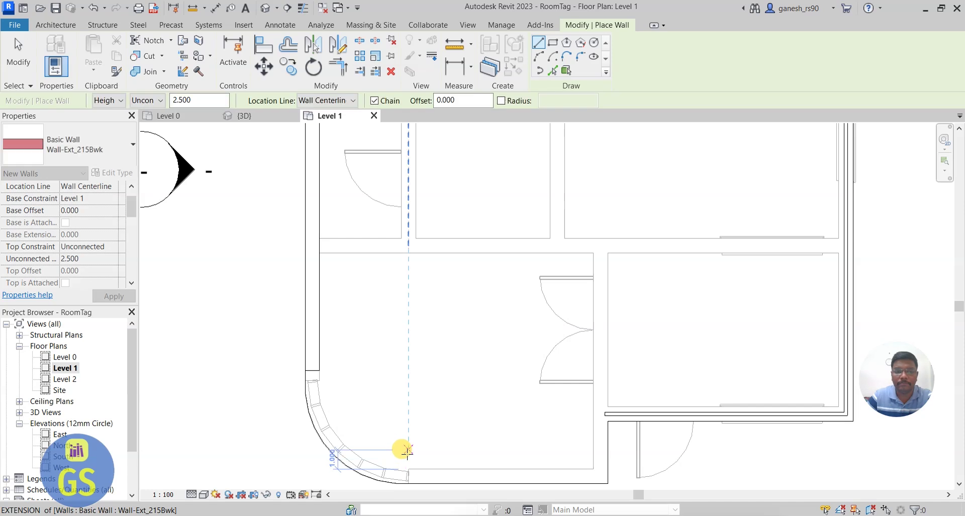
# - Draw parapet walls from the storefront curve's east end along the south wall and north up to the railing's start
pyautogui.click(415, 475)
pyautogui.click(600, 475)
pyautogui.click(600, 408)
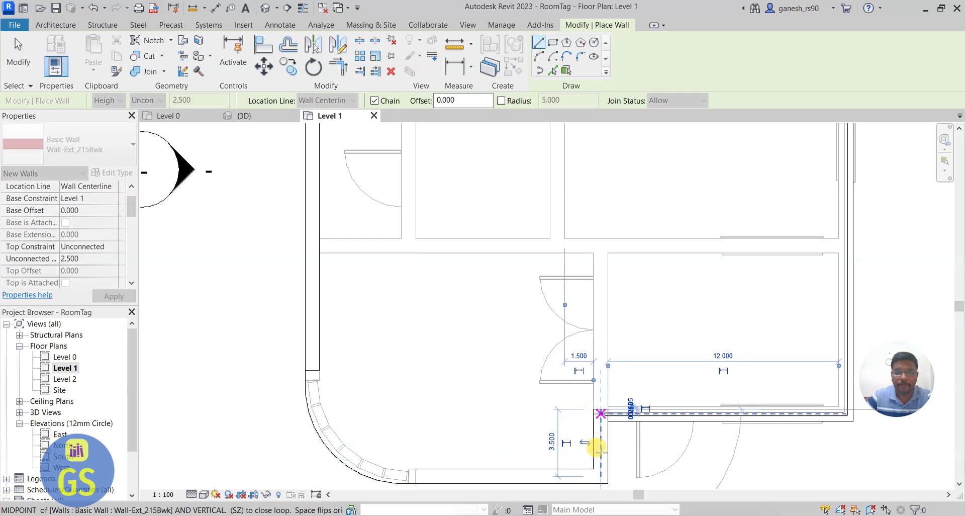
pyautogui.press('Escape')
# - Examine the new parapet walls, their meeting points with the railing and the gap above the curved storefront in 3D
pyautogui.click(270, 117)
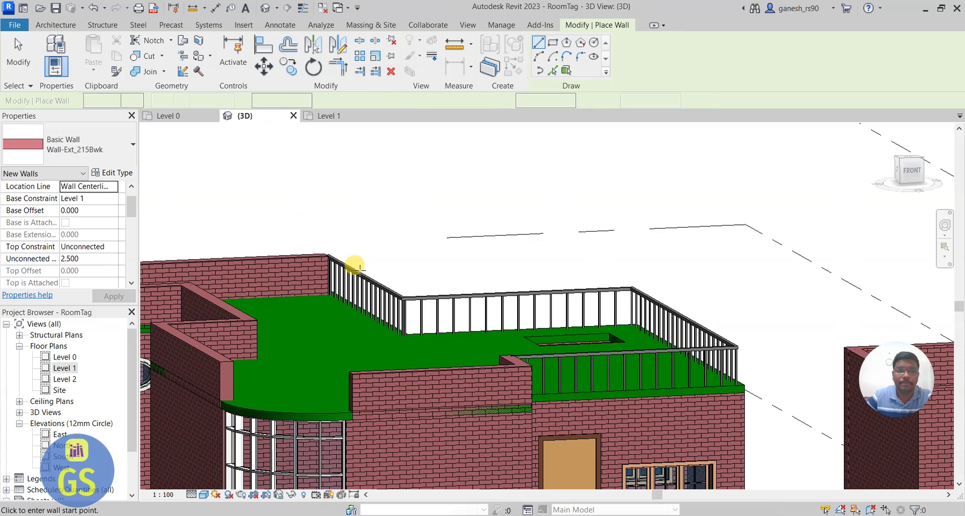
pyautogui.press('Escape')
pyautogui.scroll(-3, 523, 308)
pyautogui.scroll(4, 264, 298)
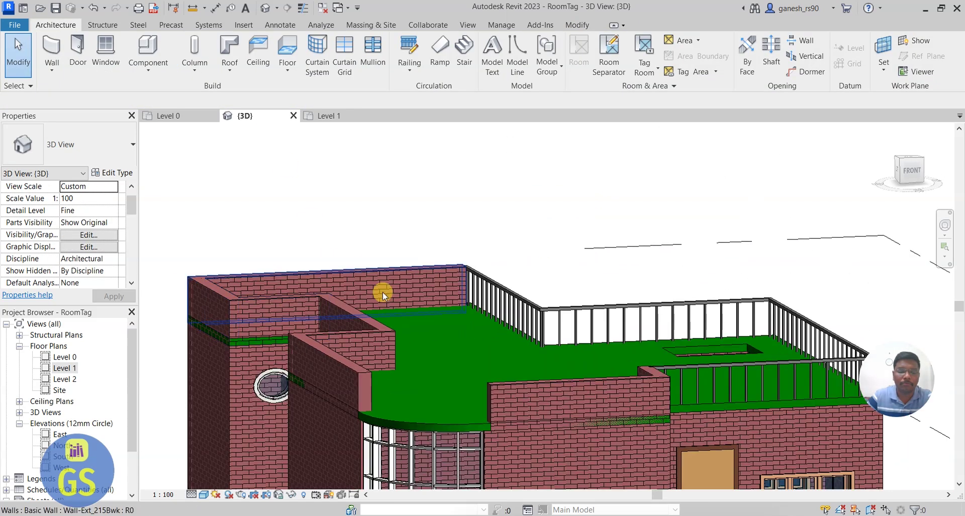
pyautogui.scroll(3, 415, 274)
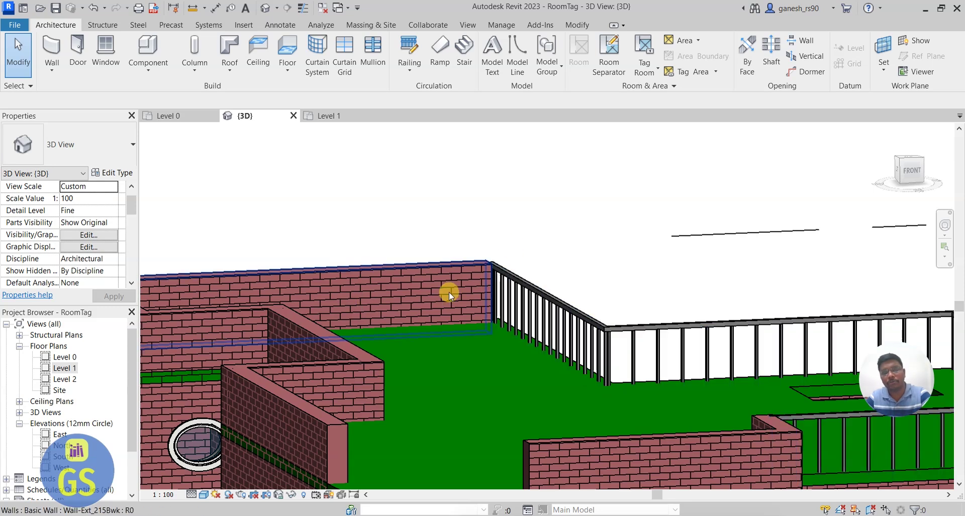
pyautogui.scroll(-5, 423, 288)
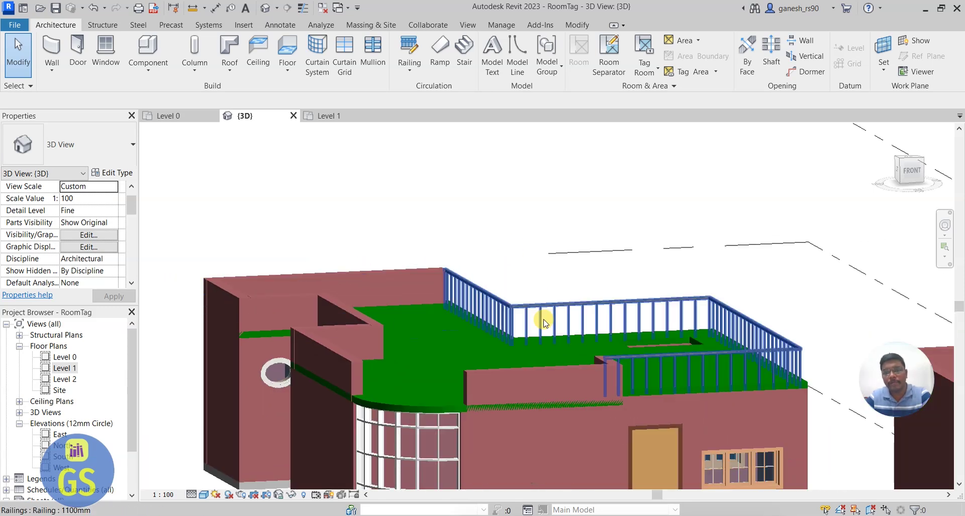
pyautogui.scroll(6, 534, 425)
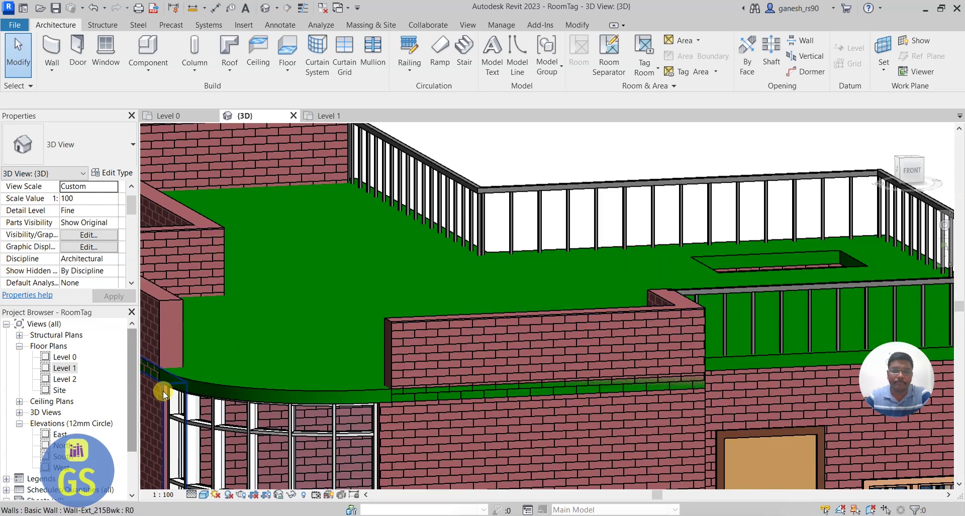
pyautogui.scroll(-2, 243, 387)
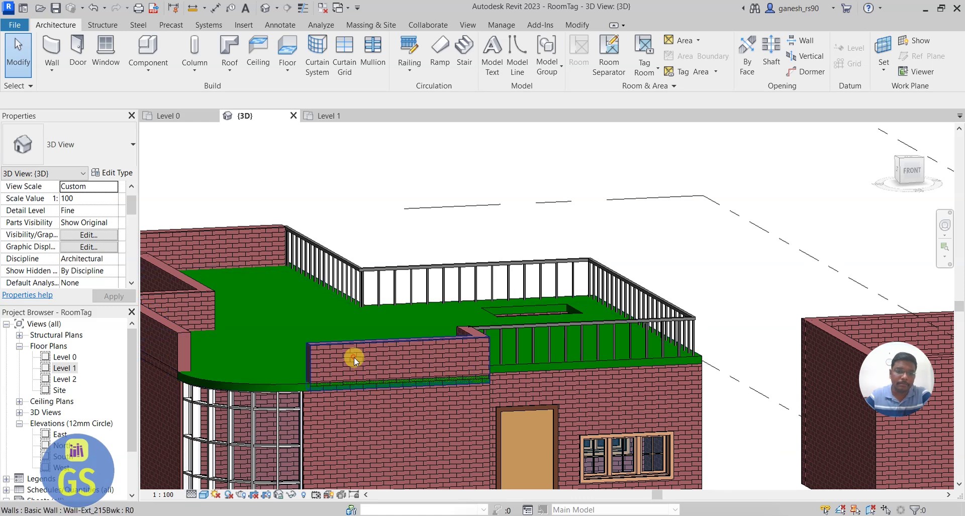
# - Shift the south parapet wall's end at the curved storefront slightly inward, leaving the wall about 9.6 long
pyautogui.click(353, 357)
pyautogui.scroll(5, 348, 403)
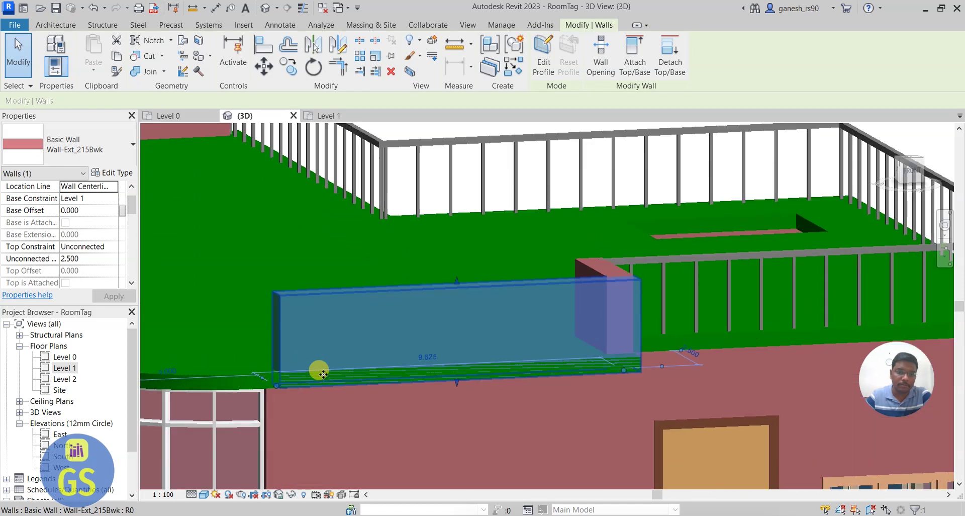
pyautogui.scroll(1, 323, 374)
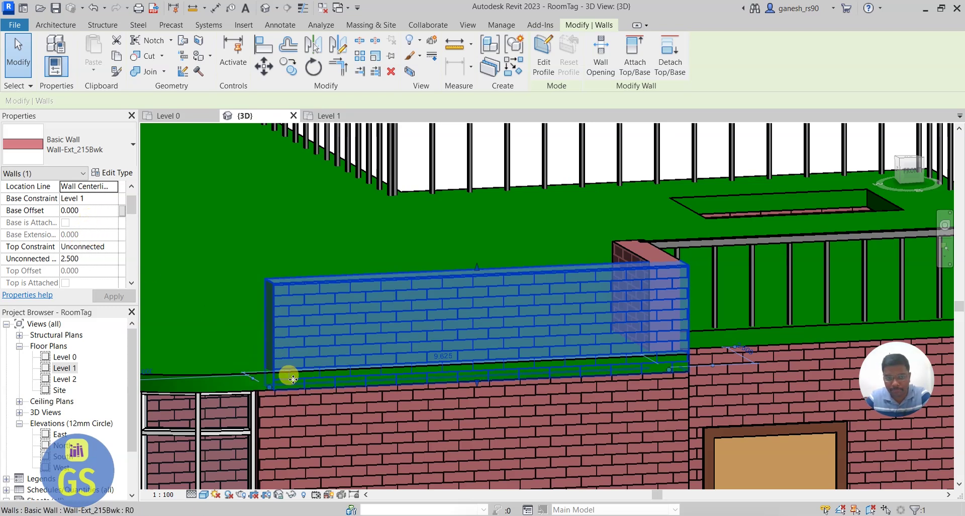
pyautogui.scroll(5, 259, 380)
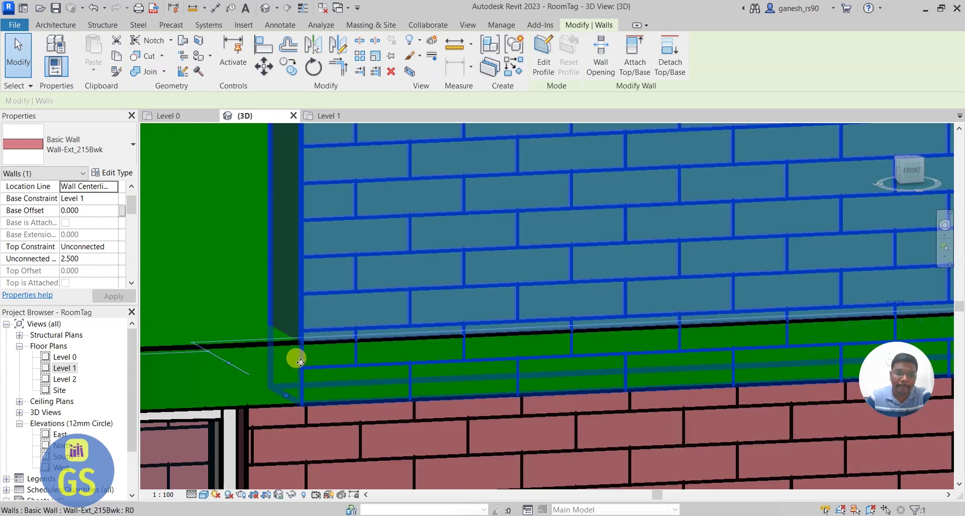
pyautogui.moveTo(303, 380)
pyautogui.mouseDown()
pyautogui.moveTo(288, 397)
pyautogui.moveTo(296, 385)
pyautogui.mouseUp()
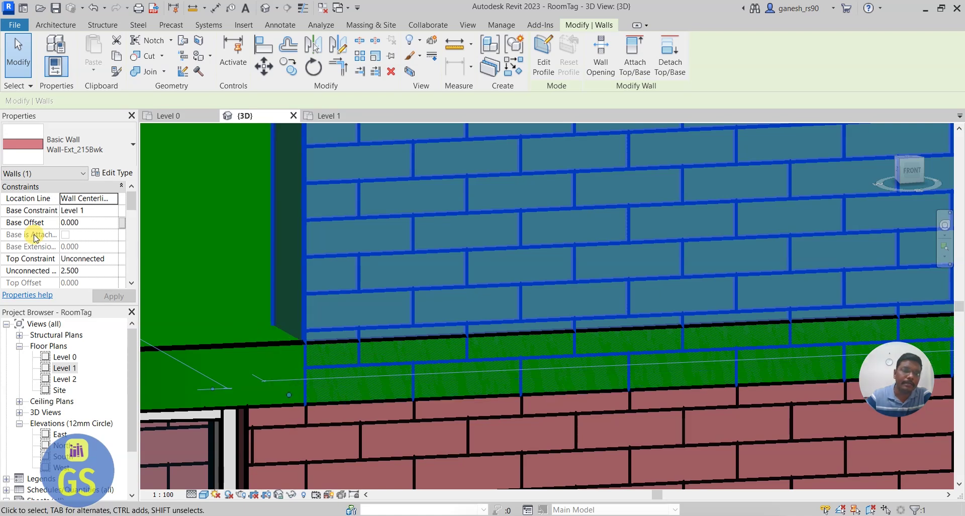
# - Check the south parapet wall's base offset and the properties of the roof it overlaps
pyautogui.click(90, 222)
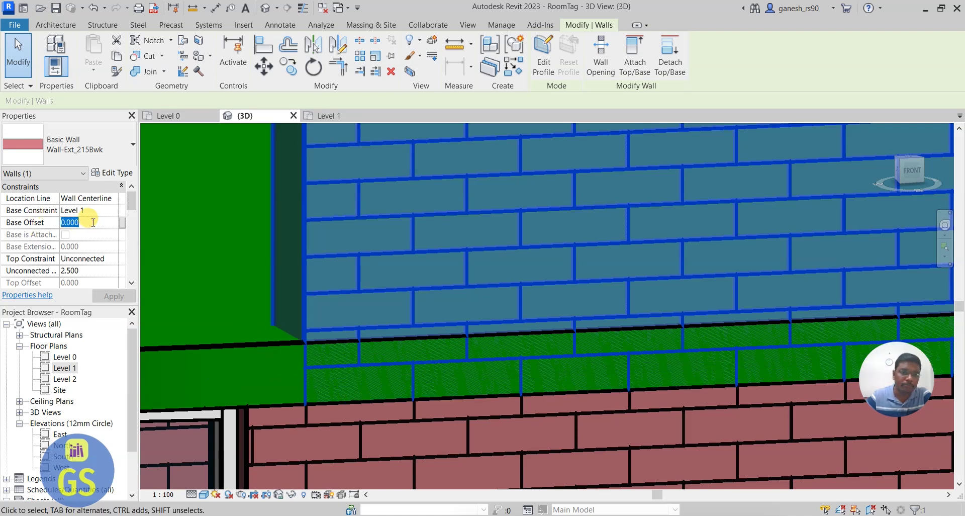
pyautogui.press('Escape')
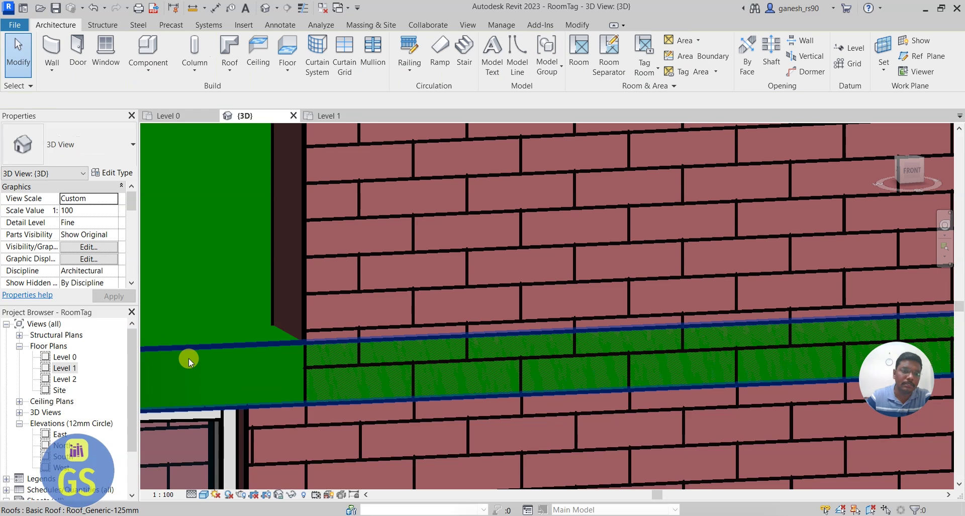
pyautogui.click(230, 345)
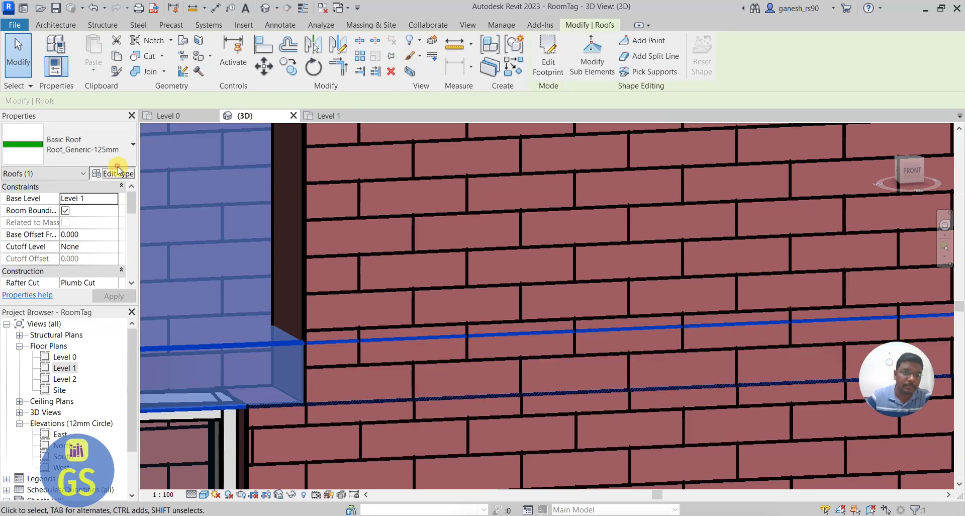
pyautogui.press('Escape')
pyautogui.keyDown('shift'); pyautogui.moveTo(342, 347); pyautogui.dragTo(407, 367, button='middle'); pyautogui.keyUp('shift')
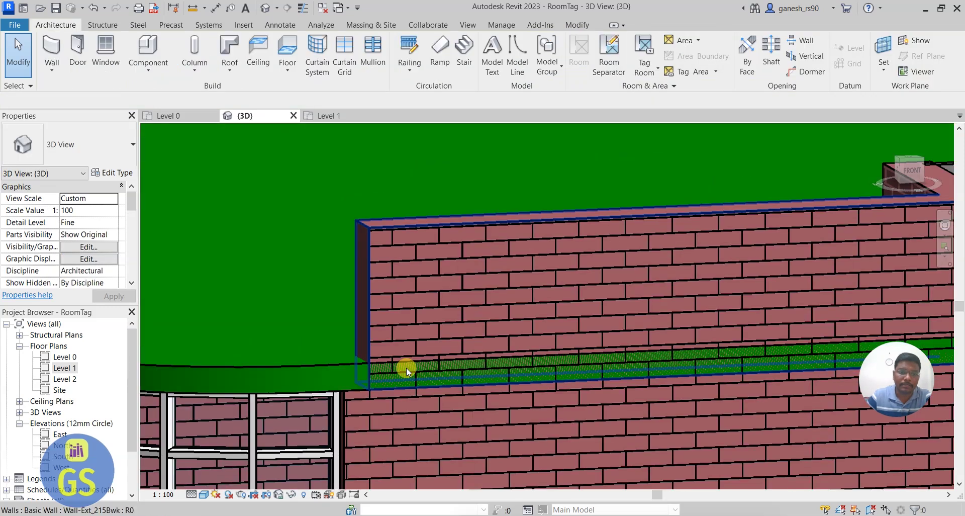
# - Try a base offset of 125 on the south parapet wall and undo it
pyautogui.click(387, 339)
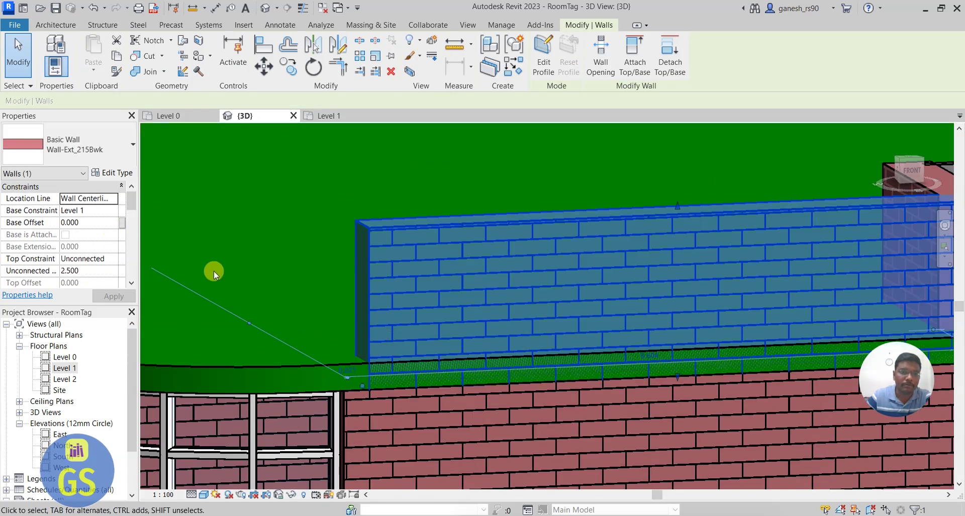
pyautogui.click(94, 224)
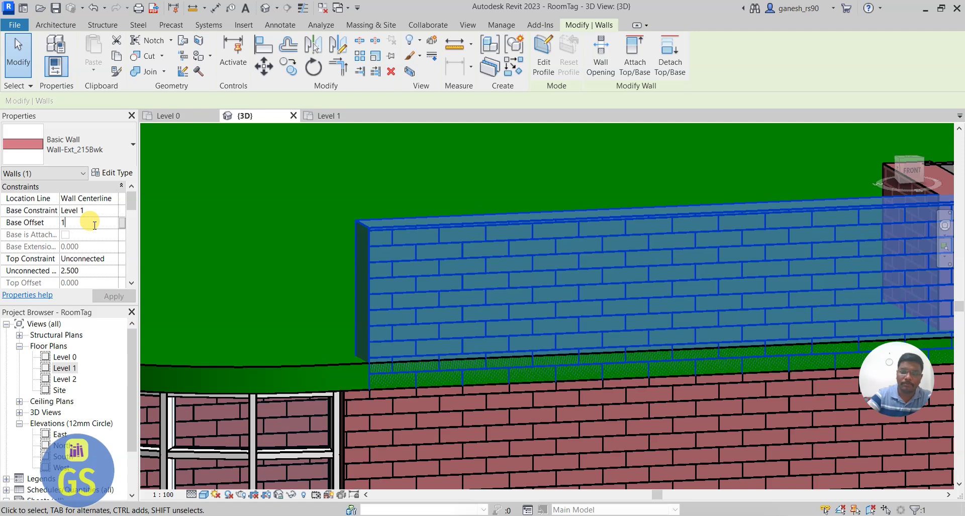
pyautogui.click(113, 296)
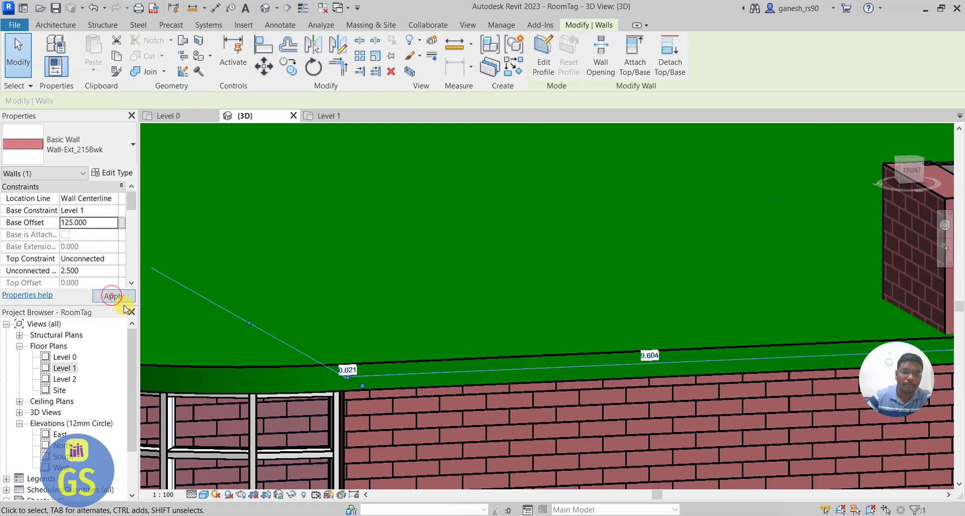
pyautogui.scroll(-3, 280, 361)
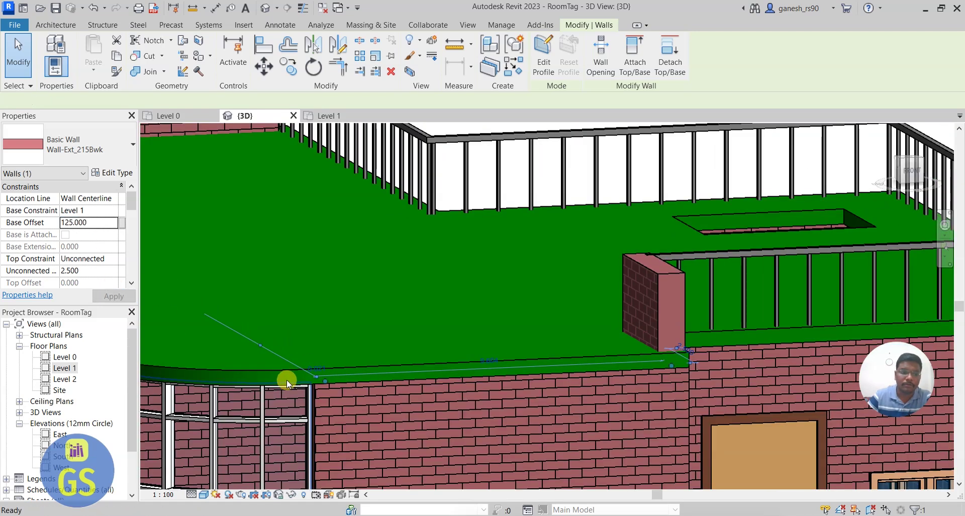
pyautogui.press('Escape')
pyautogui.hotkey('ctrl', 'z')
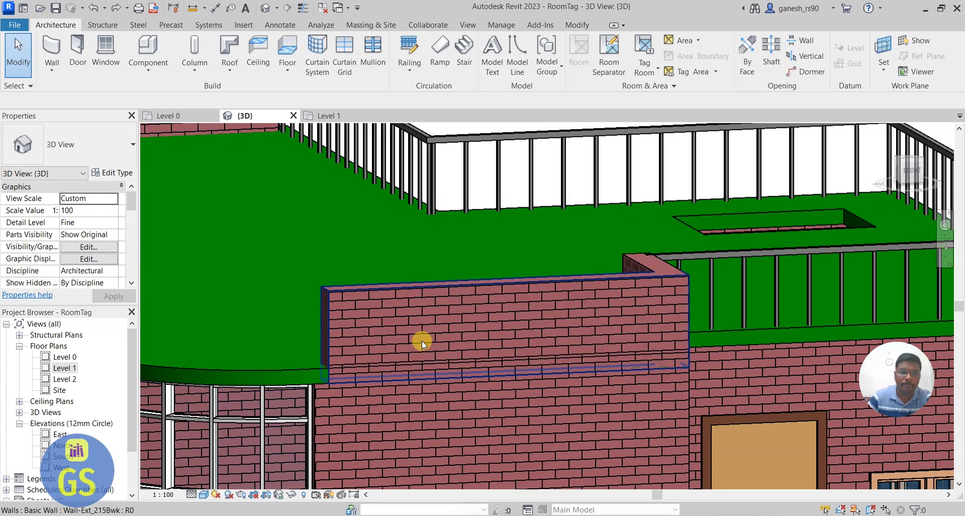
pyautogui.click(382, 339)
pyautogui.scroll(5, 653, 354)
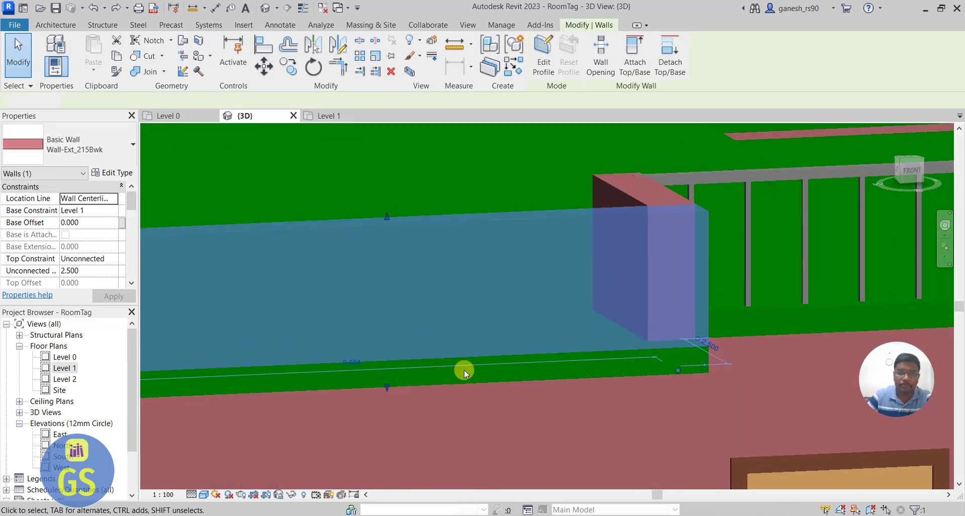
pyautogui.press('Escape')
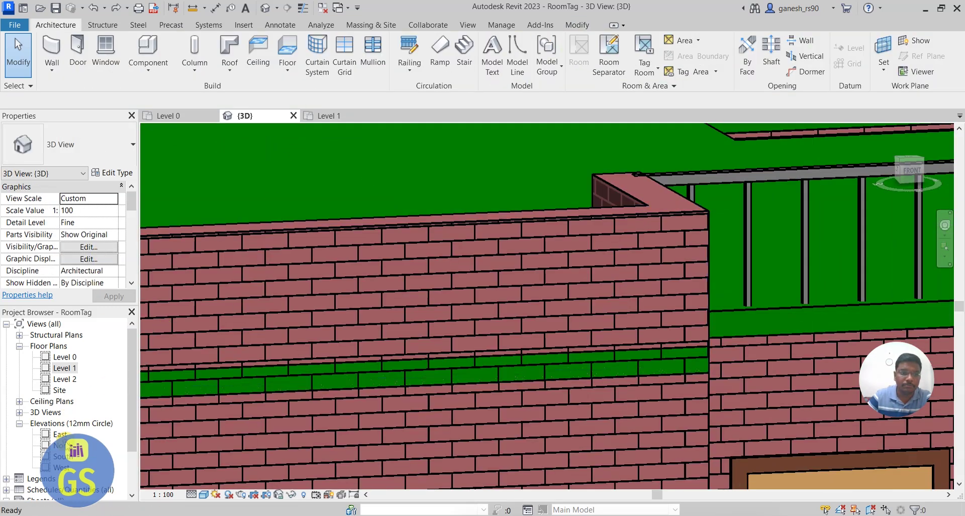
# - Open the North elevation and examine how the roof slab and railing sit relative to Level 1
pyautogui.doubleClick(60, 445)
pyautogui.scroll(-2, 237, 334)
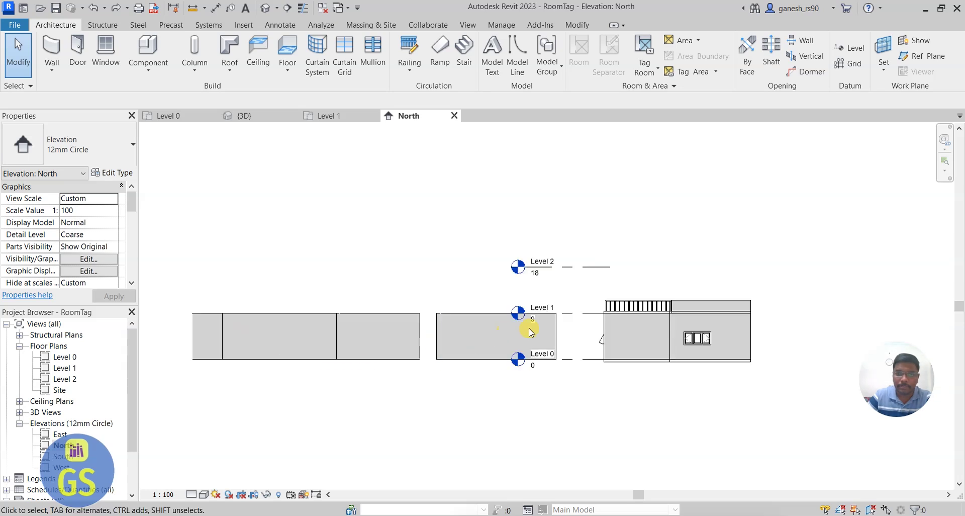
pyautogui.scroll(8, 530, 327)
pyautogui.scroll(6, 470, 279)
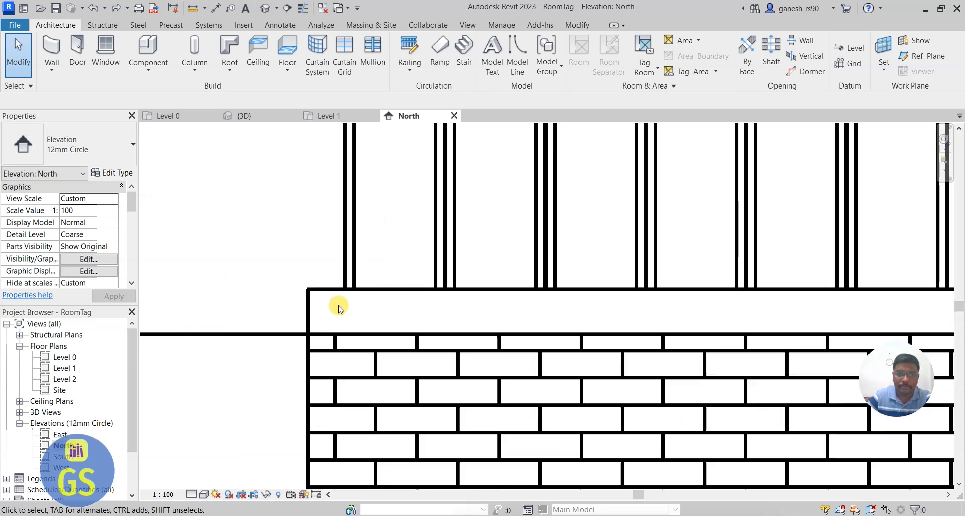
pyautogui.click(311, 308)
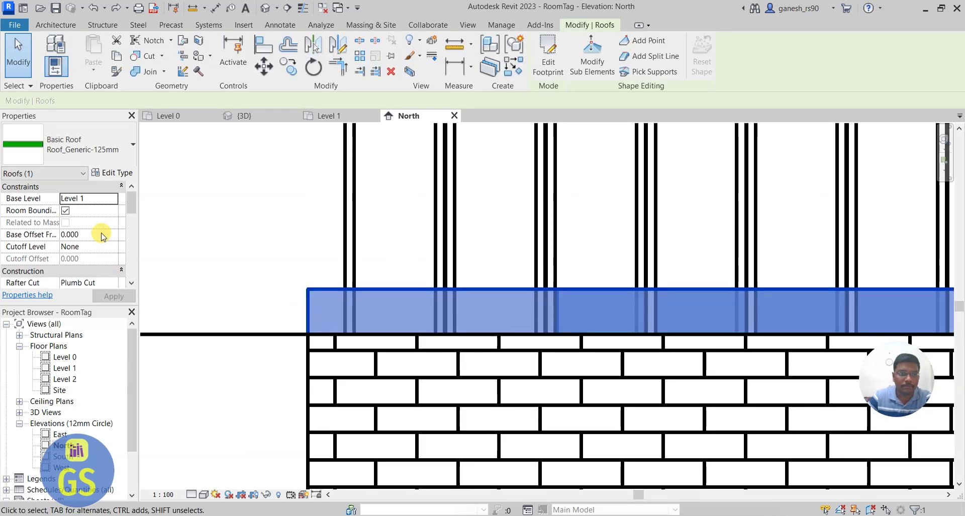
pyautogui.scroll(-2, 395, 365)
pyautogui.click(361, 280)
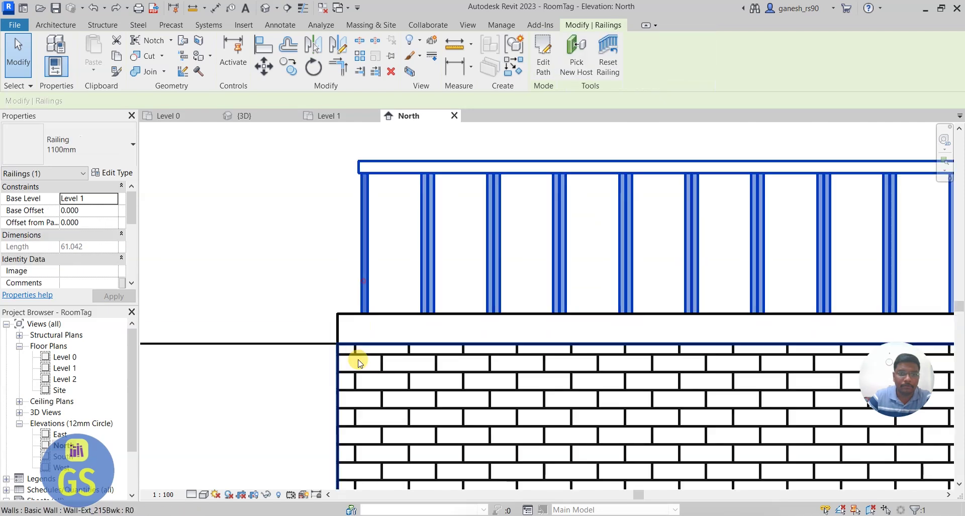
pyautogui.scroll(-3, 231, 360)
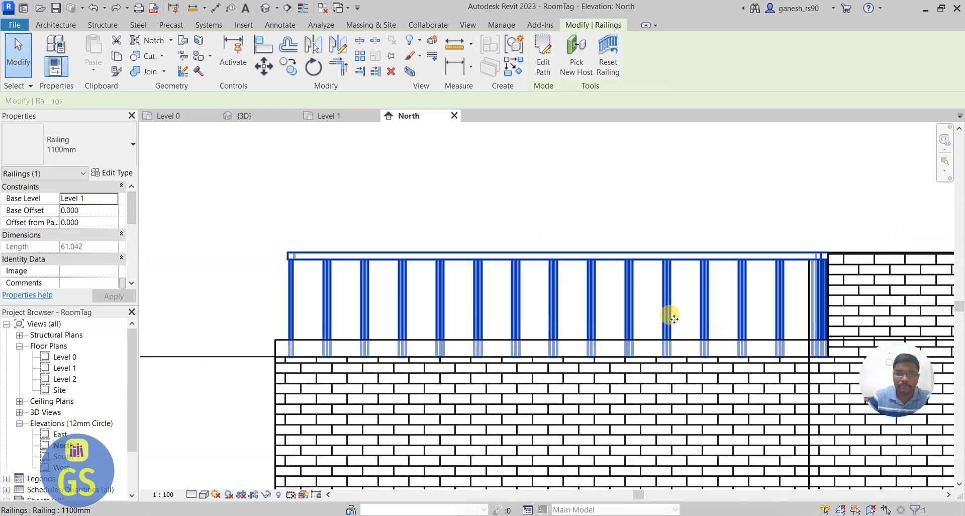
pyautogui.click(549, 347)
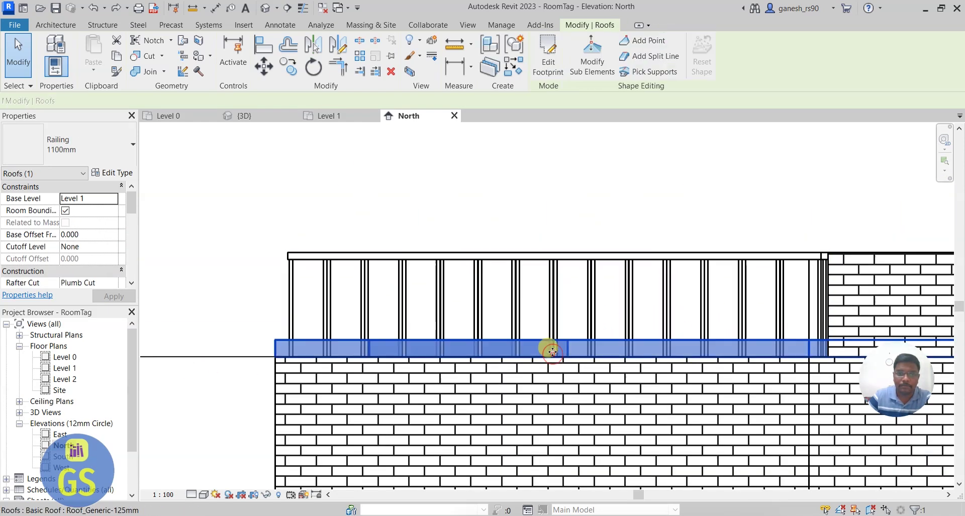
# - Set the roof railing's base offset to 1
pyautogui.click(284, 325)
pyautogui.click(85, 211)
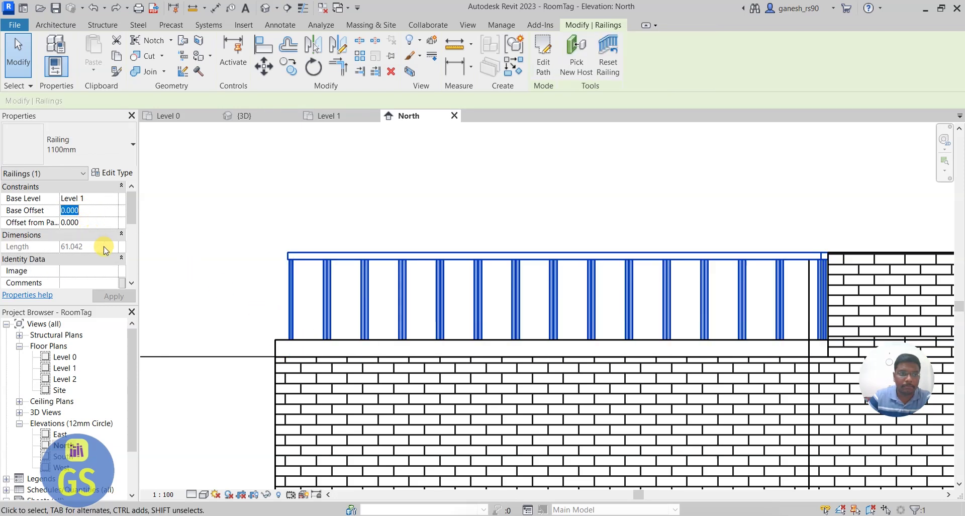
pyautogui.write('1')
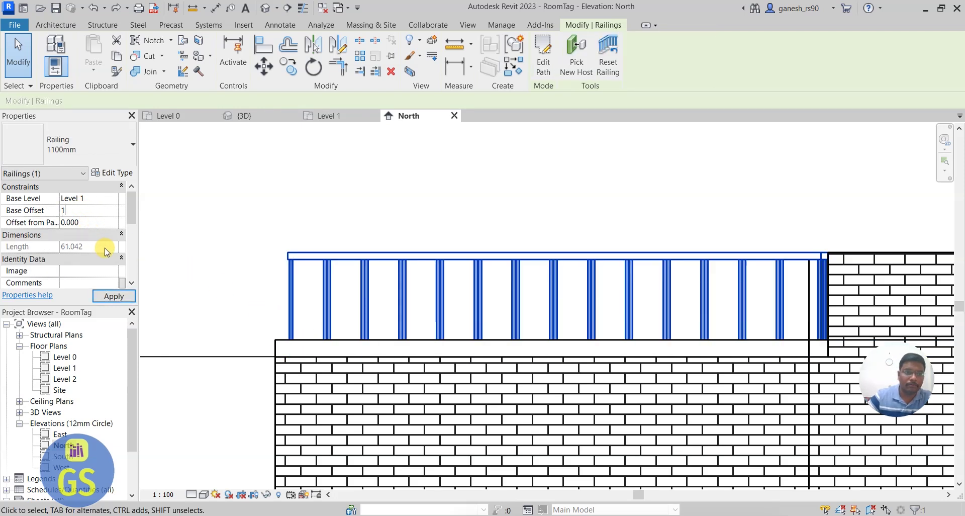
pyautogui.click(107, 292)
# - Set the roof railing's base offset to 0.125
pyautogui.click(97, 212)
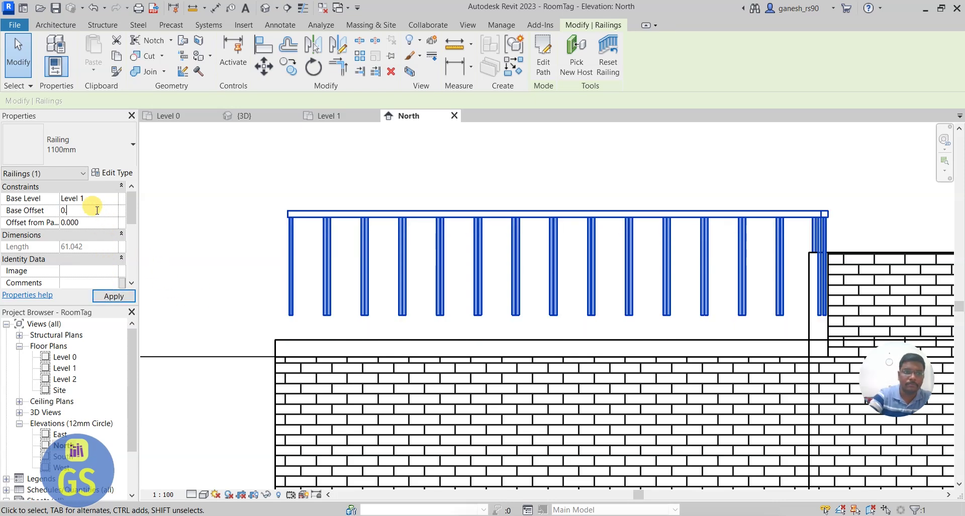
pyautogui.write('0.125')
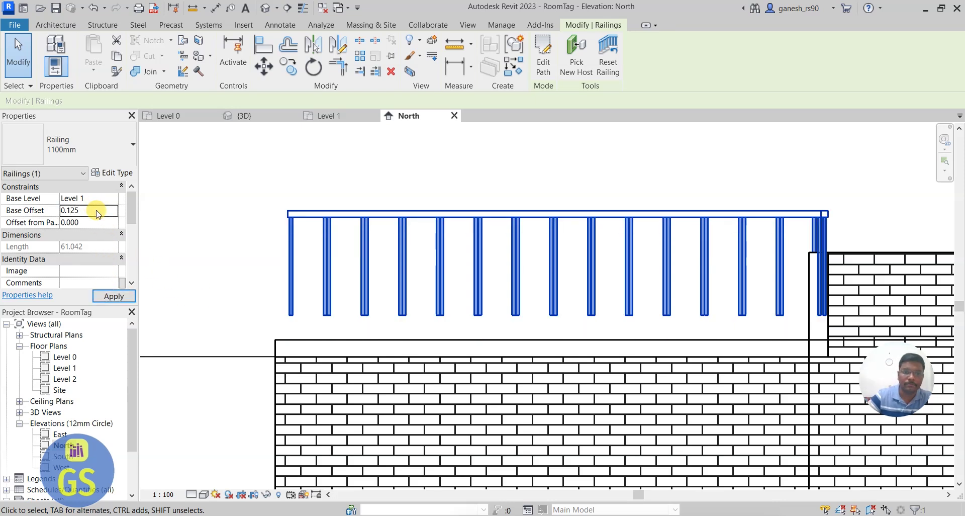
pyautogui.click(99, 297)
pyautogui.click(166, 261)
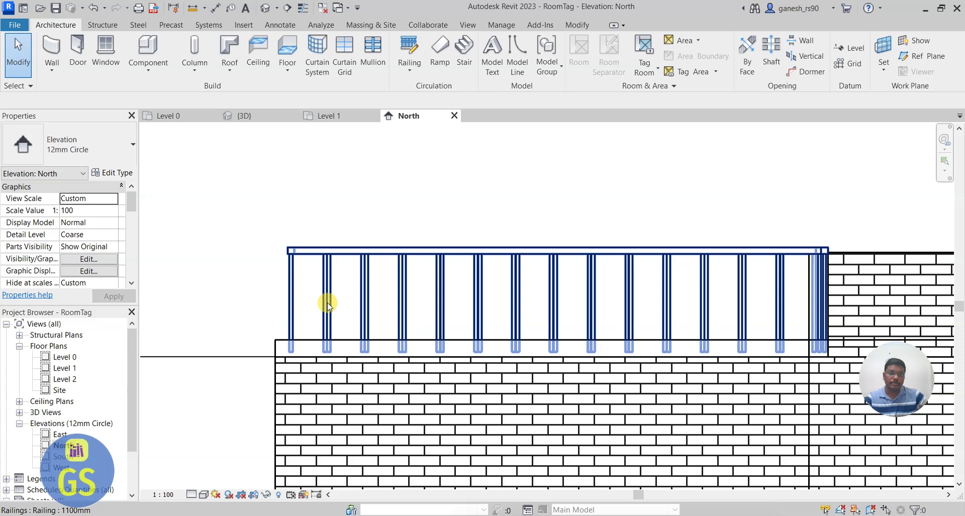
# - Raise the roof railing slightly further by increasing its base offset
pyautogui.click(289, 280)
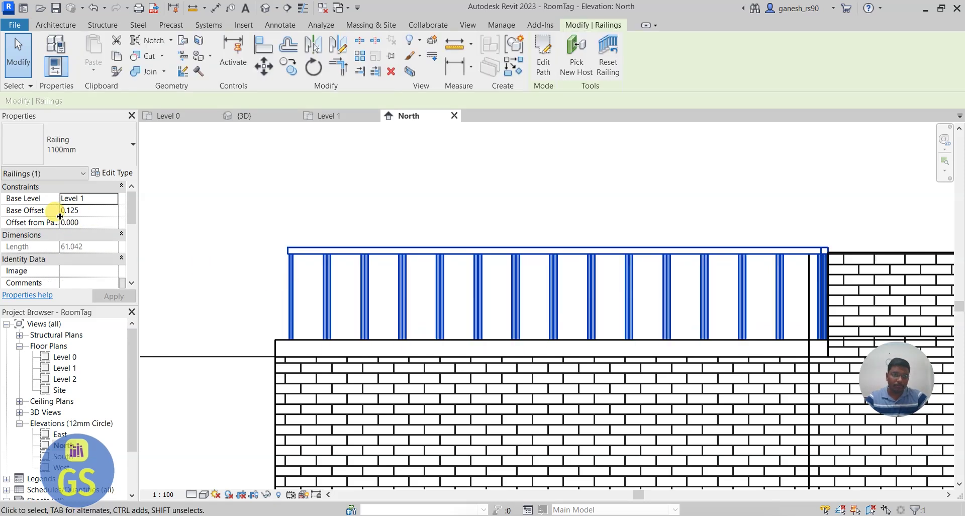
pyautogui.click(87, 212)
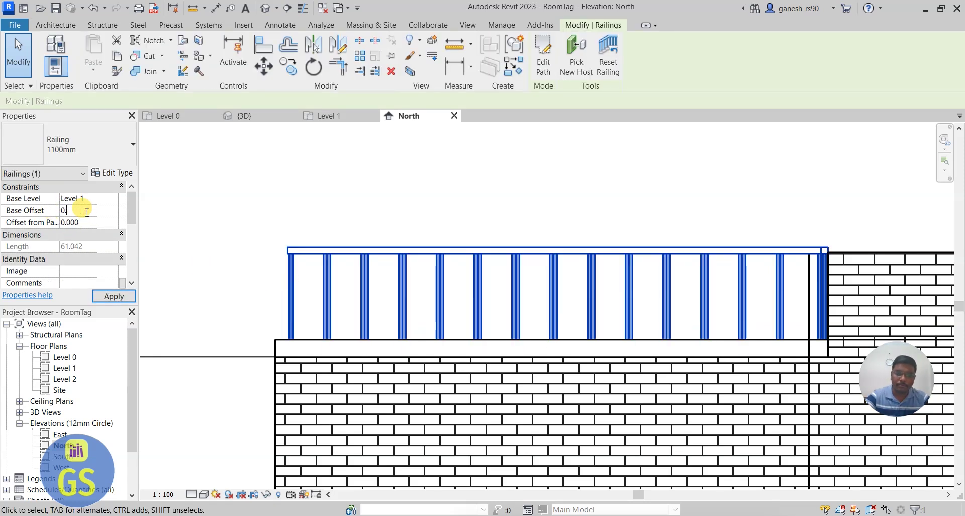
pyautogui.click(106, 295)
pyautogui.click(215, 262)
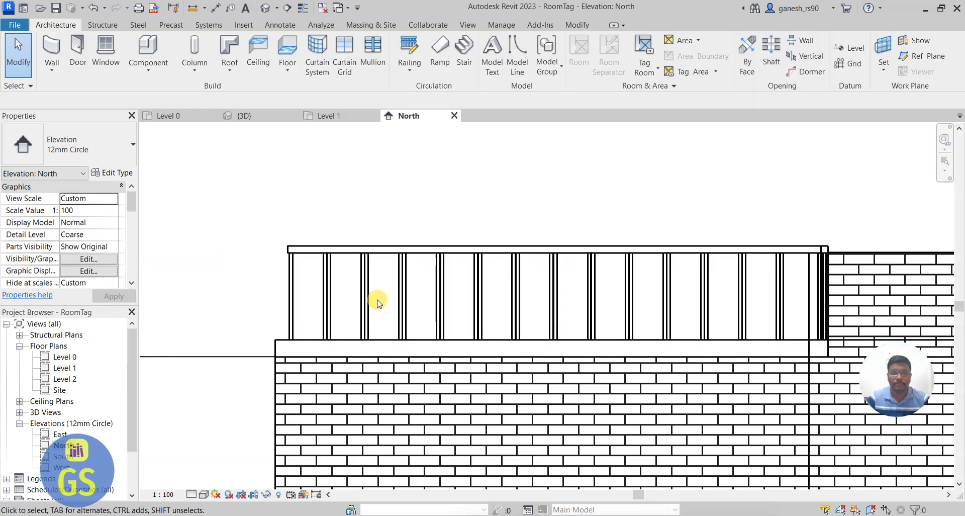
# - Compare the railing with the adjoining parapet in the North elevation and inspect the whole house in 3D
pyautogui.scroll(-5, 223, 325)
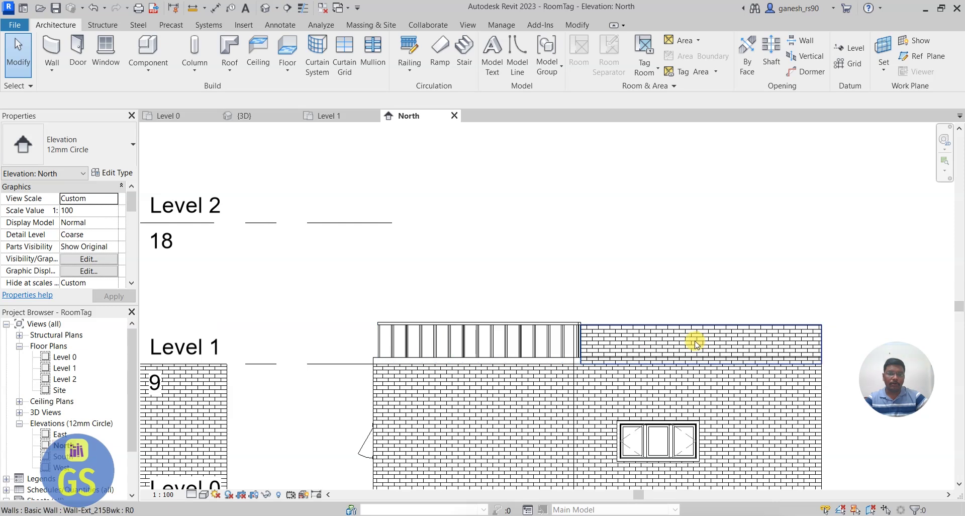
pyautogui.scroll(-4, 409, 217)
pyautogui.click(253, 115)
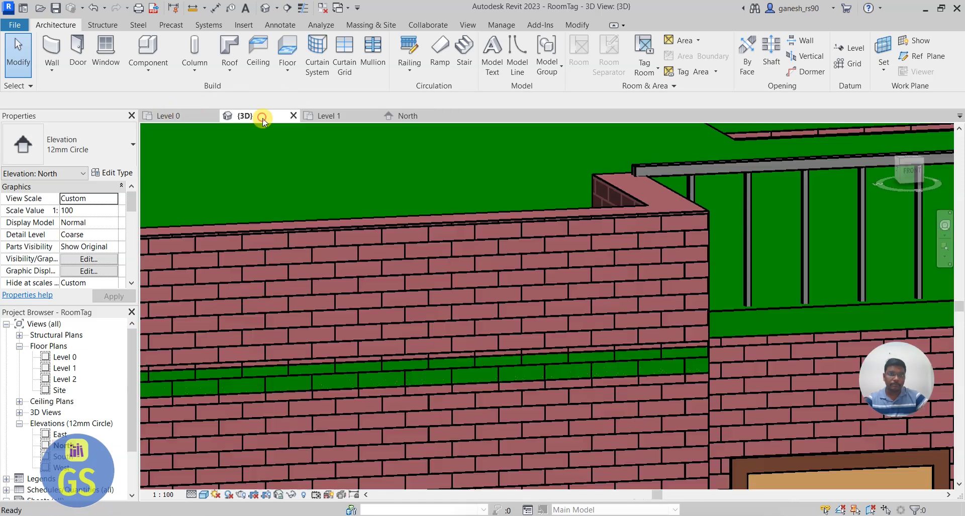
pyautogui.scroll(-5, 671, 405)
pyautogui.scroll(-4, 503, 375)
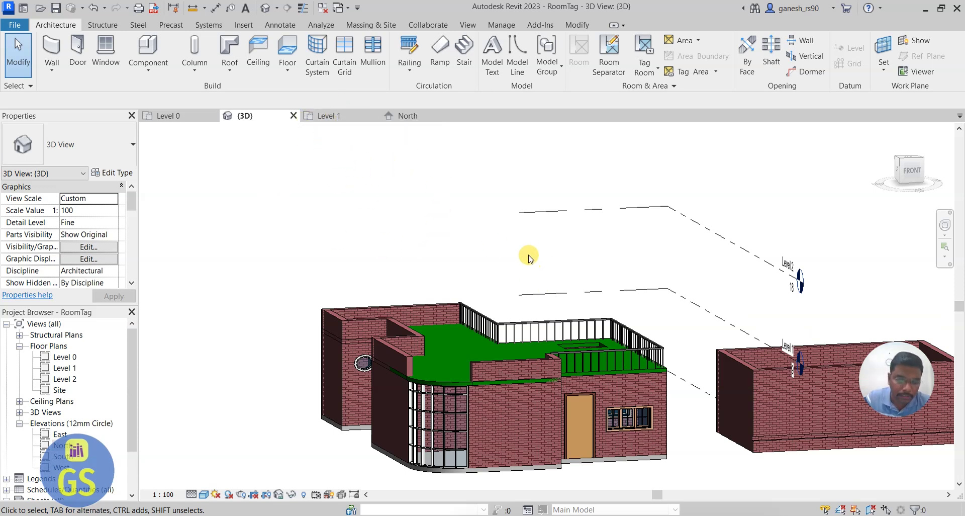
# - Start a stair in the Level 0 floor plan and review the Private type's riser height, tread depth and run width
pyautogui.click(173, 115)
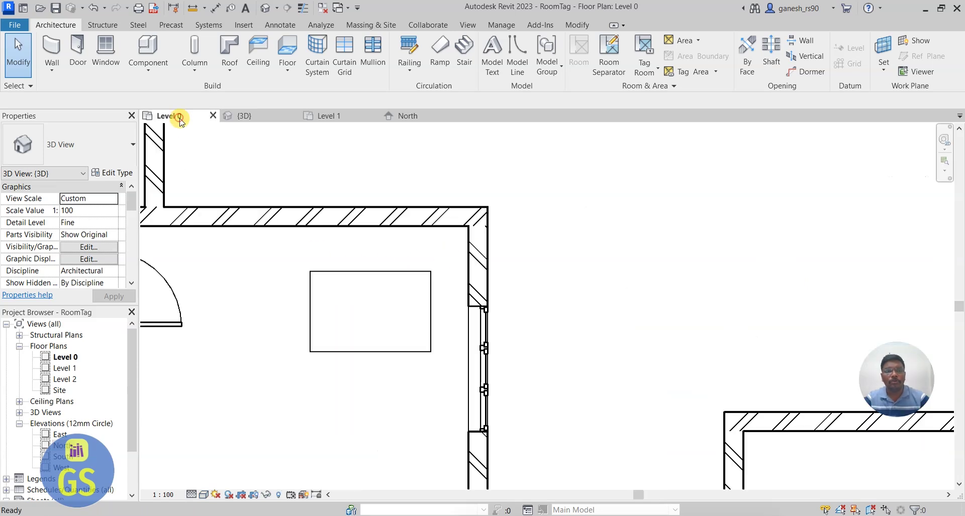
pyautogui.scroll(-4, 351, 252)
pyautogui.scroll(5, 221, 352)
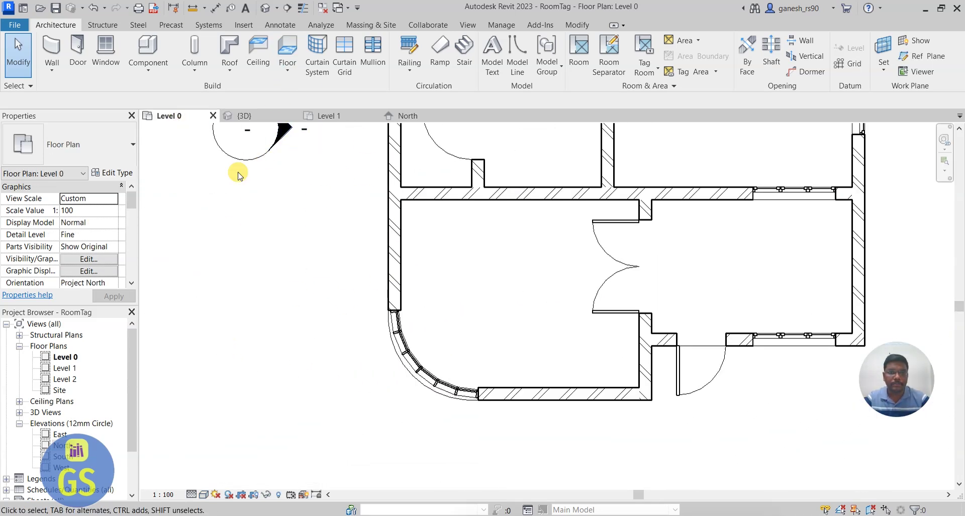
pyautogui.scroll(-3, 123, 224)
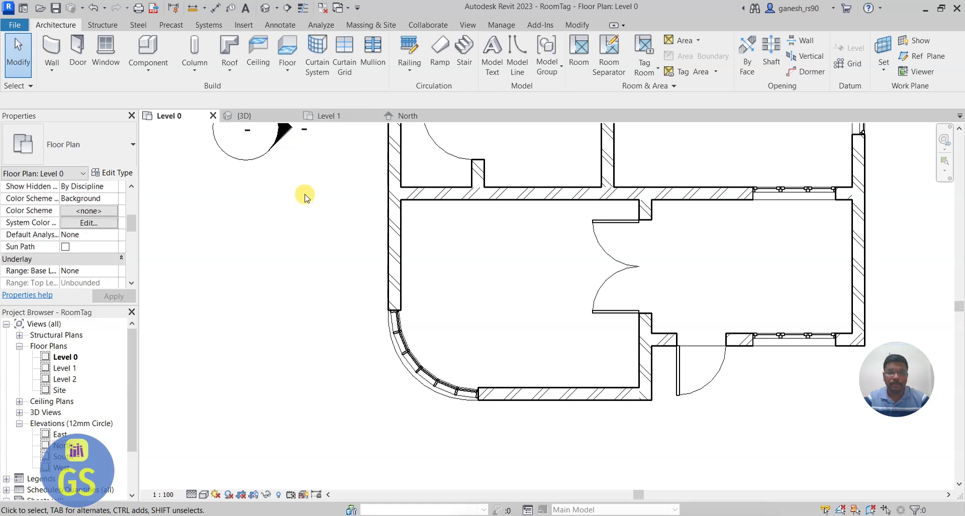
pyautogui.click(462, 47)
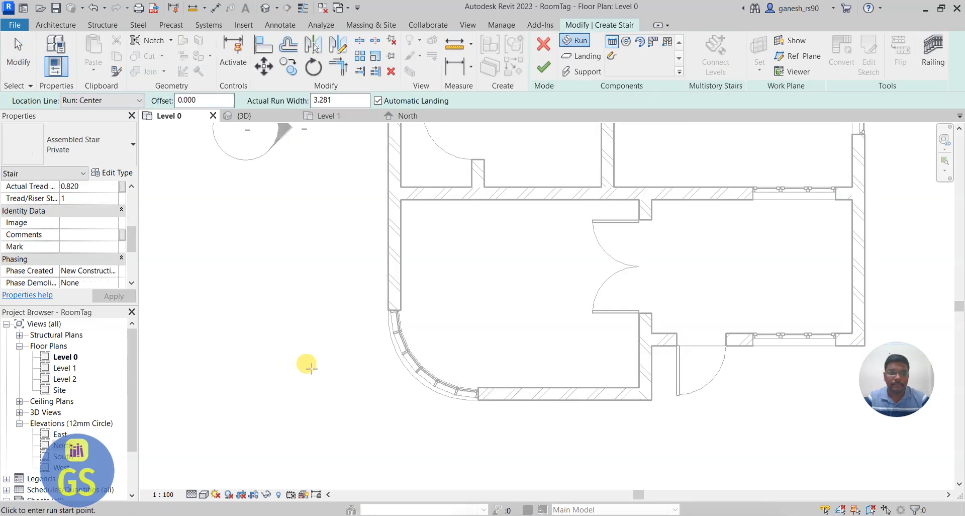
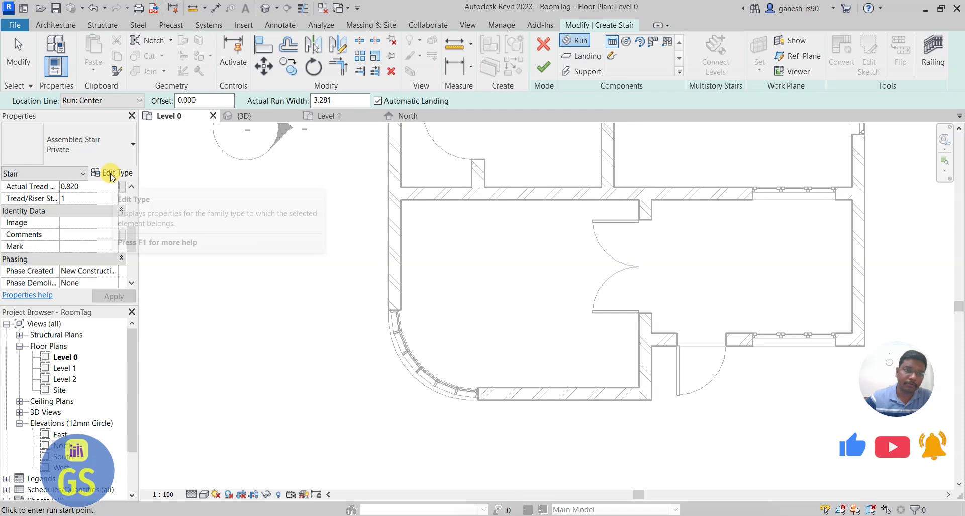
pyautogui.click(116, 172)
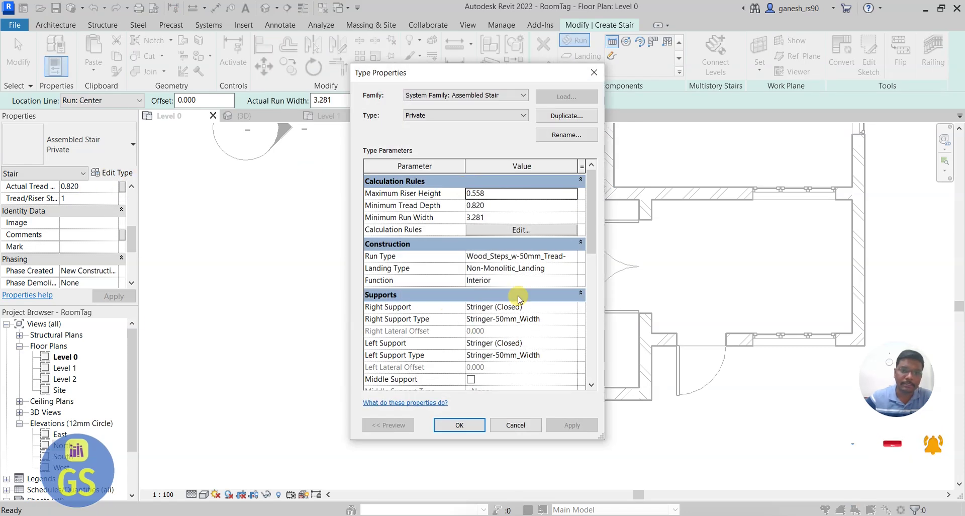
pyautogui.moveTo(491, 193); pyautogui.dragTo(463, 207)
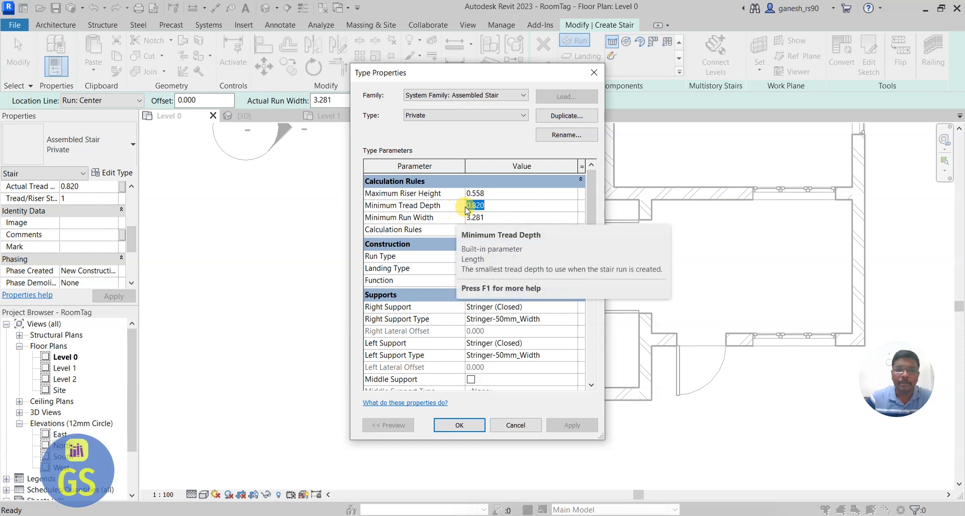
pyautogui.moveTo(489, 217); pyautogui.dragTo(436, 227)
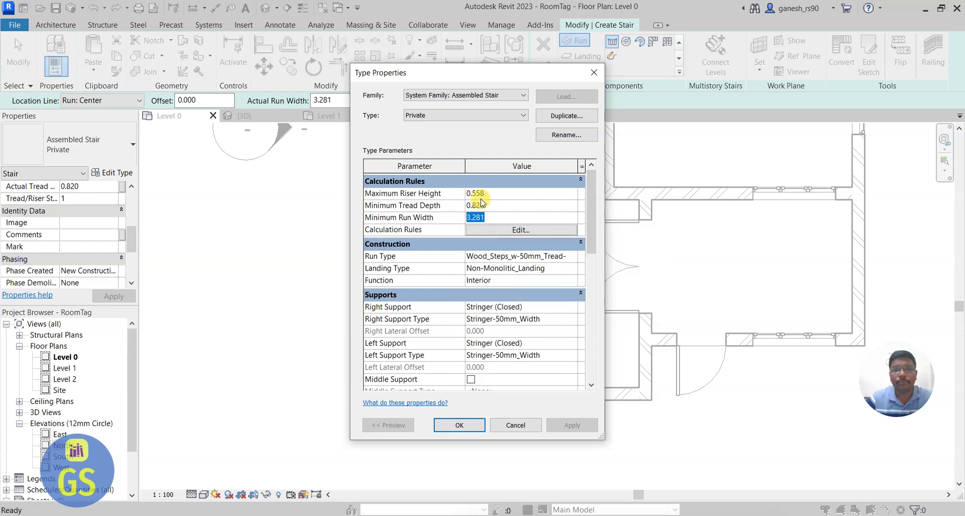
pyautogui.click(460, 425)
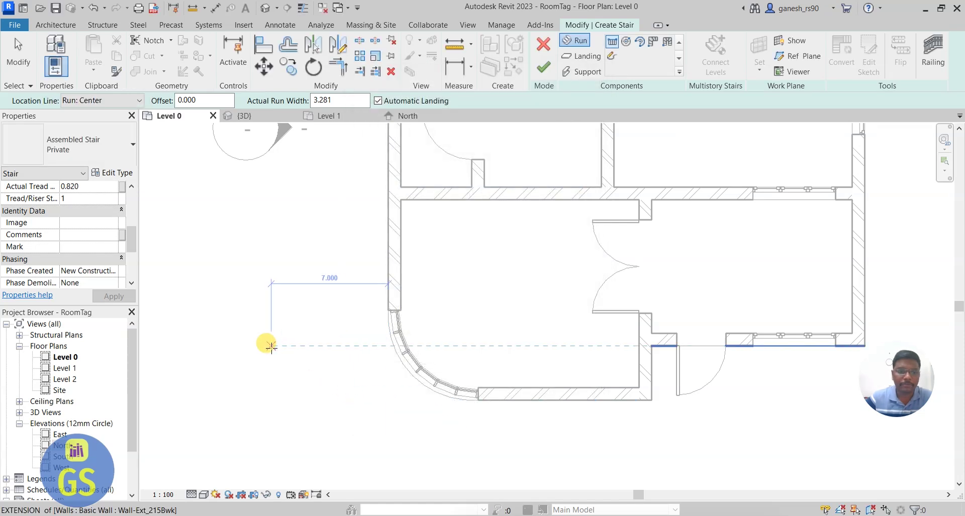
# - Try a two-run stair west of the curved storefront, with a northward run and an eastward run toward the house, and finish it
pyautogui.click(271, 347)
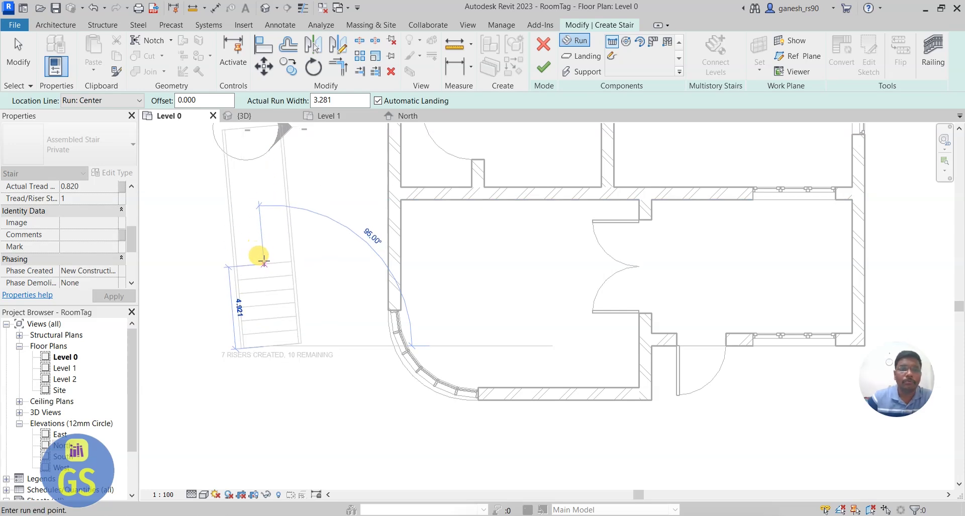
pyautogui.click(271, 249)
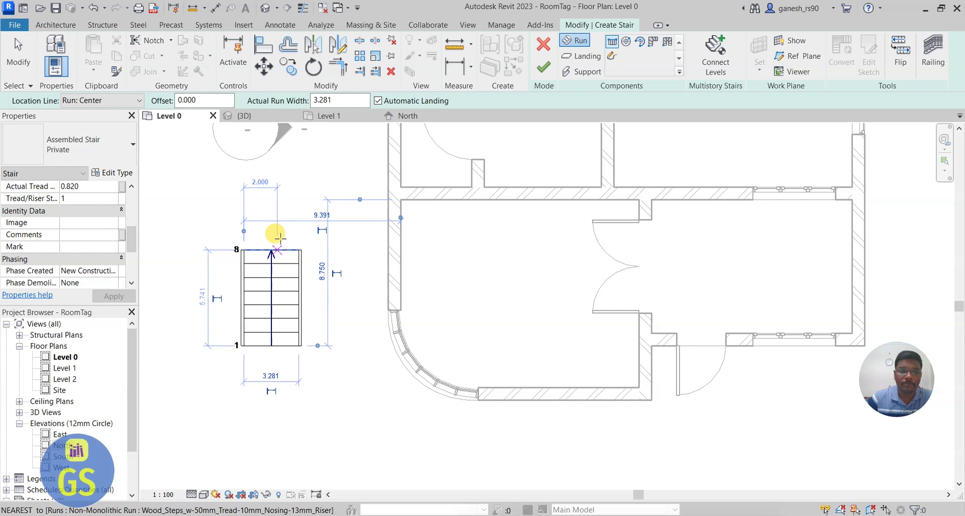
pyautogui.click(272, 199)
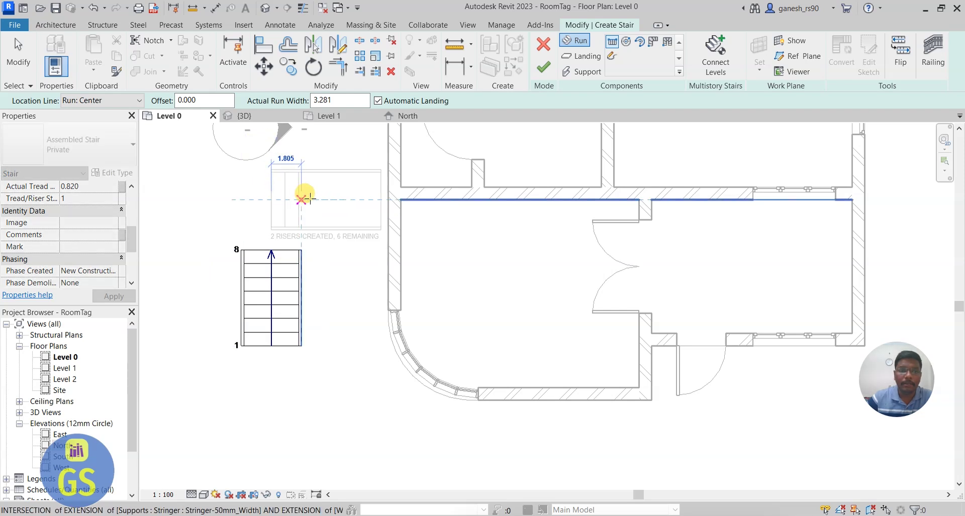
pyautogui.click(376, 198)
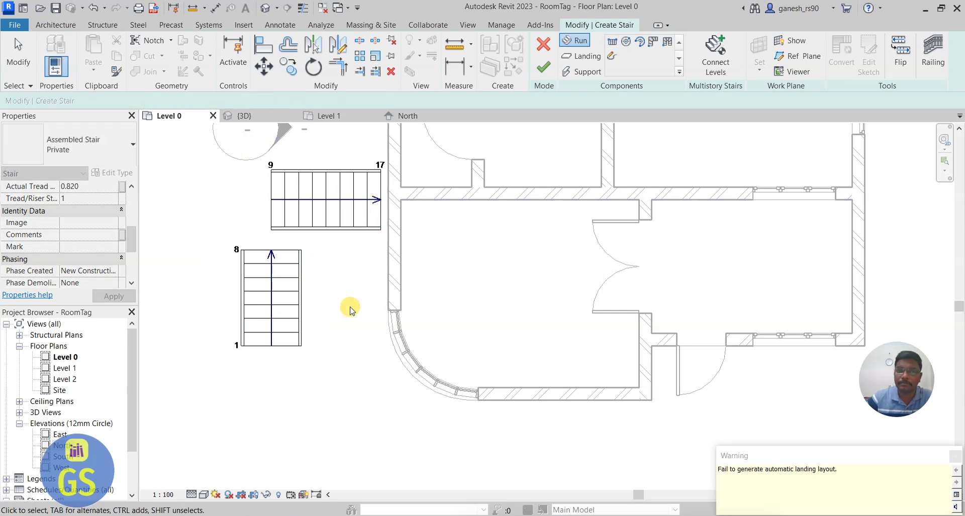
pyautogui.press('Escape')
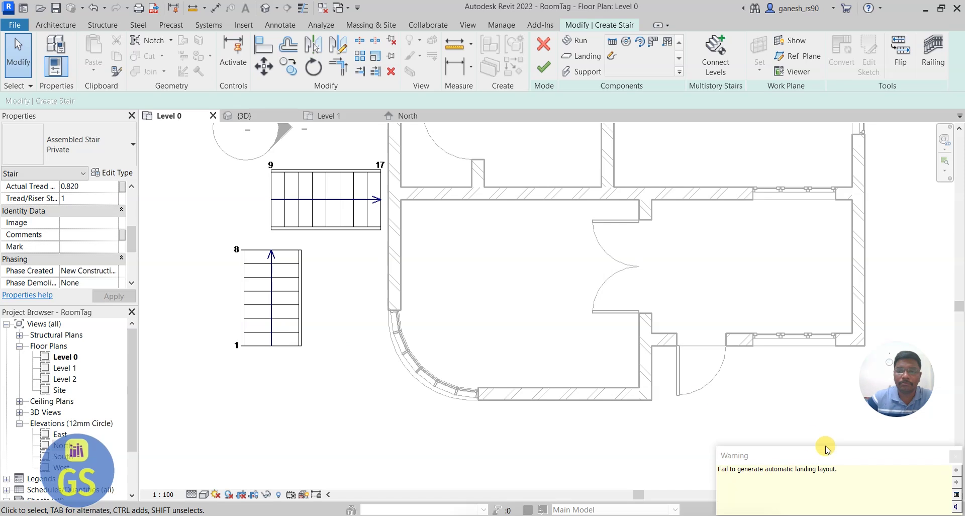
pyautogui.click(543, 66)
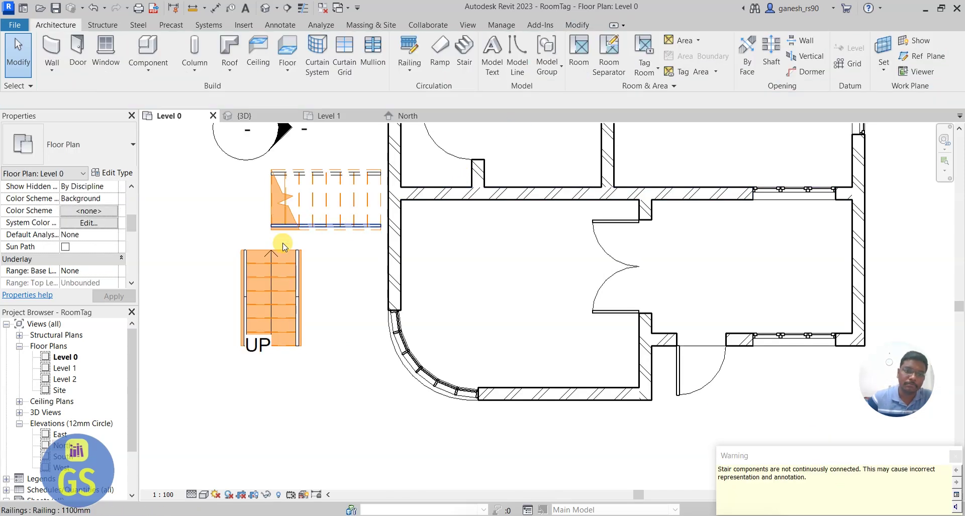
# - Reopen the disconnected stair for editing and remove both of its runs
pyautogui.doubleClick(295, 269)
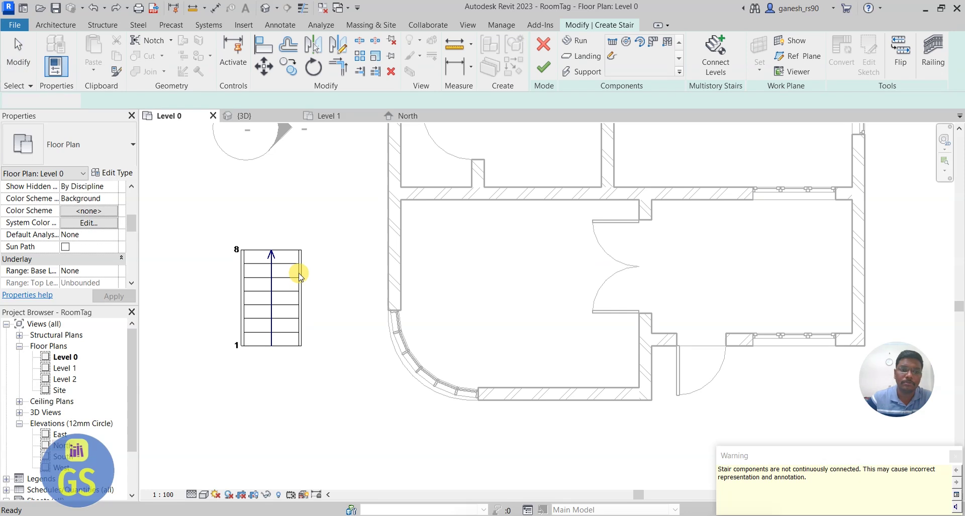
pyautogui.press('Escape')
pyautogui.scroll(-5, 167, 319)
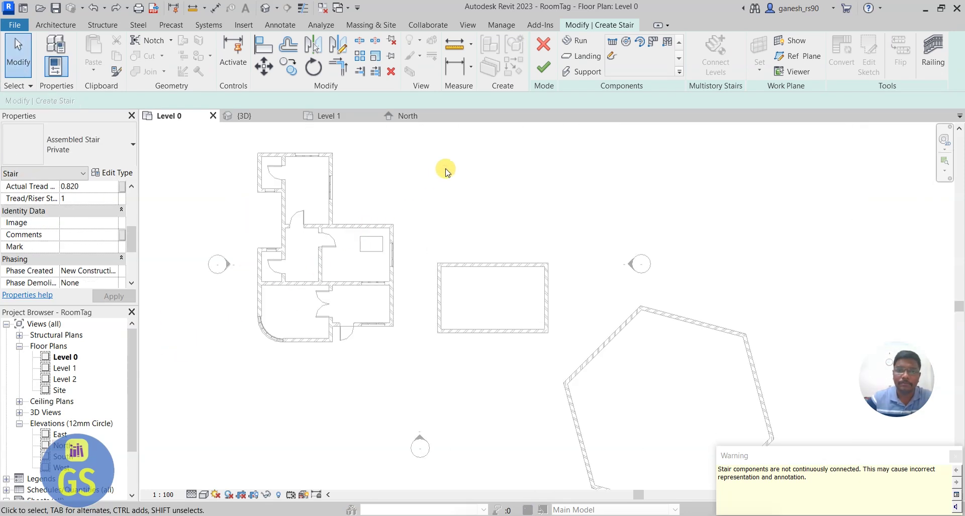
# - Sketch a turning two-run stair with an automatic landing in the open area north of the rectangular building, and finish it
pyautogui.scroll(3, 452, 166)
pyautogui.click(575, 40)
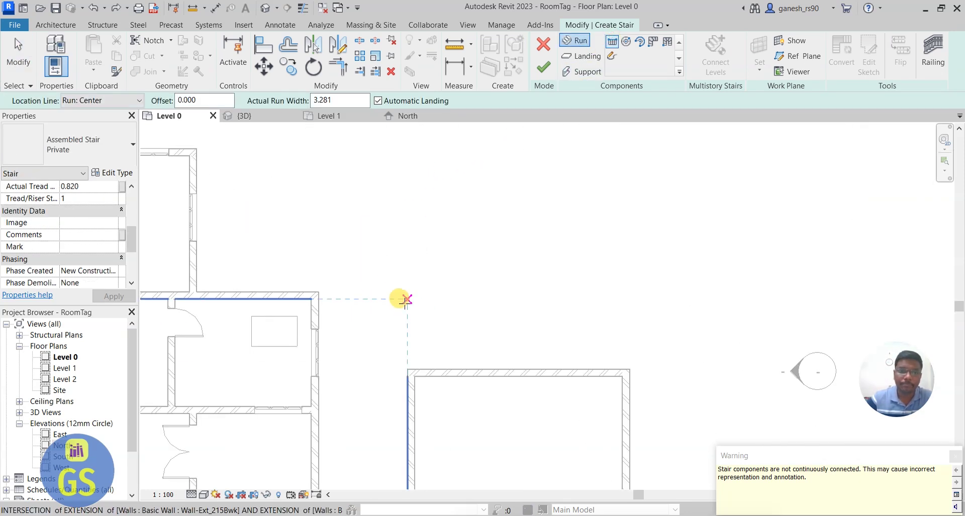
pyautogui.click(437, 296)
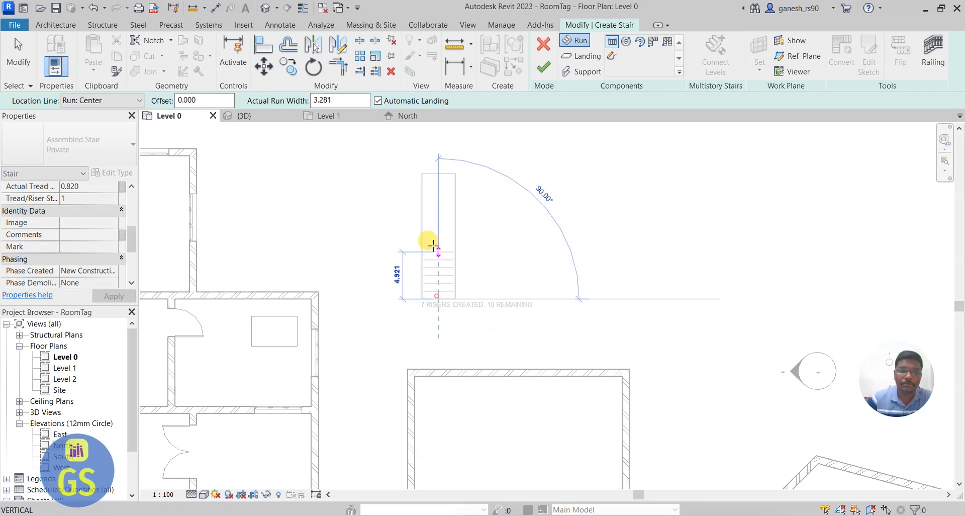
pyautogui.click(430, 243)
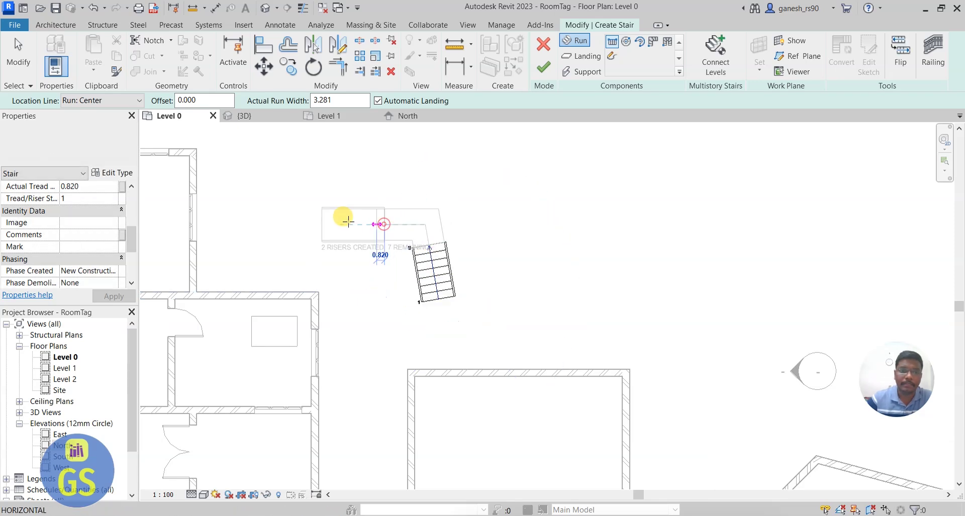
pyautogui.click(330, 224)
pyautogui.press('Escape')
pyautogui.click(544, 69)
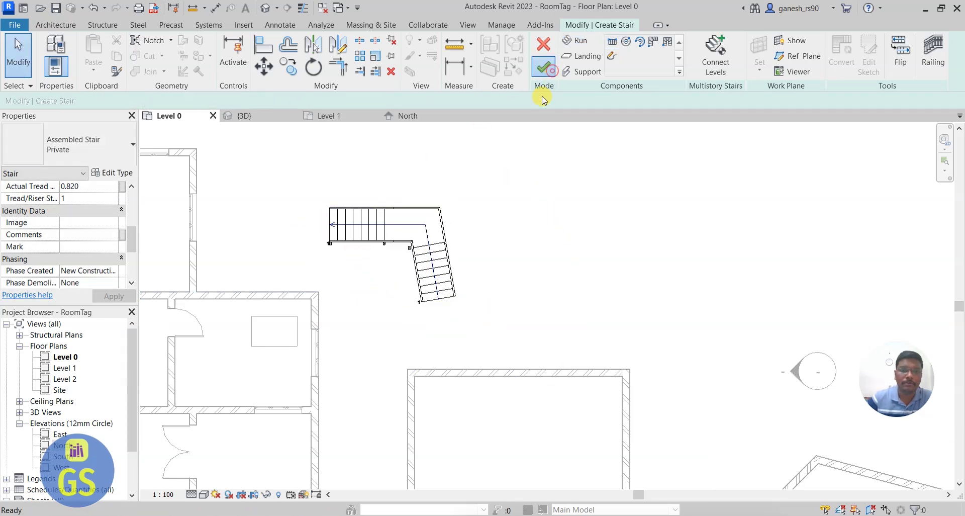
# - Inspect the new stair against the house in 3D, and undo its creation
pyautogui.click(257, 118)
pyautogui.scroll(-4, 395, 257)
pyautogui.scroll(7, 548, 327)
pyautogui.scroll(5, 583, 322)
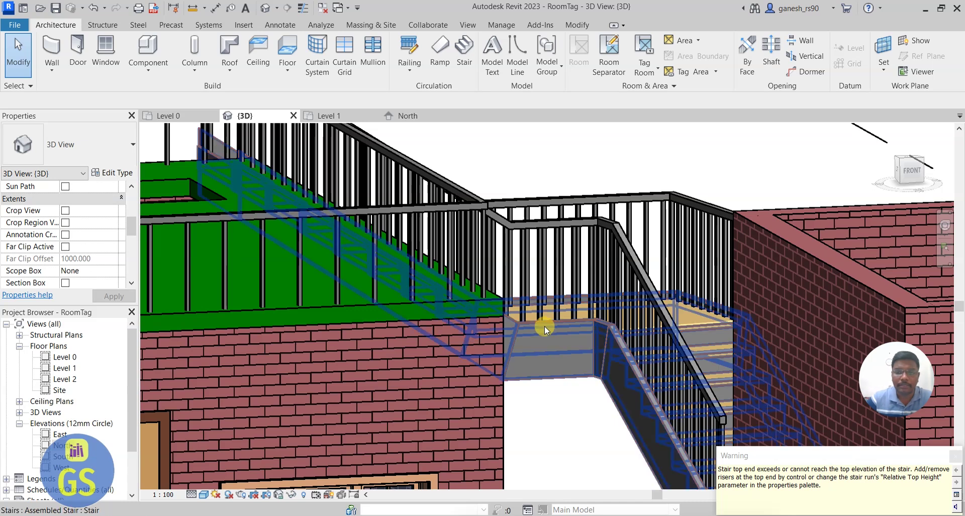
pyautogui.click(955, 457)
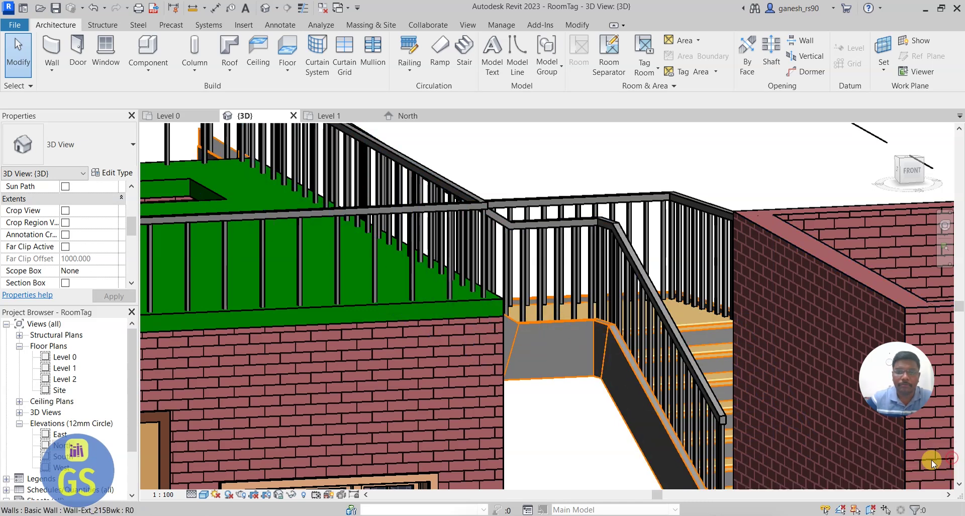
pyautogui.scroll(-5, 561, 337)
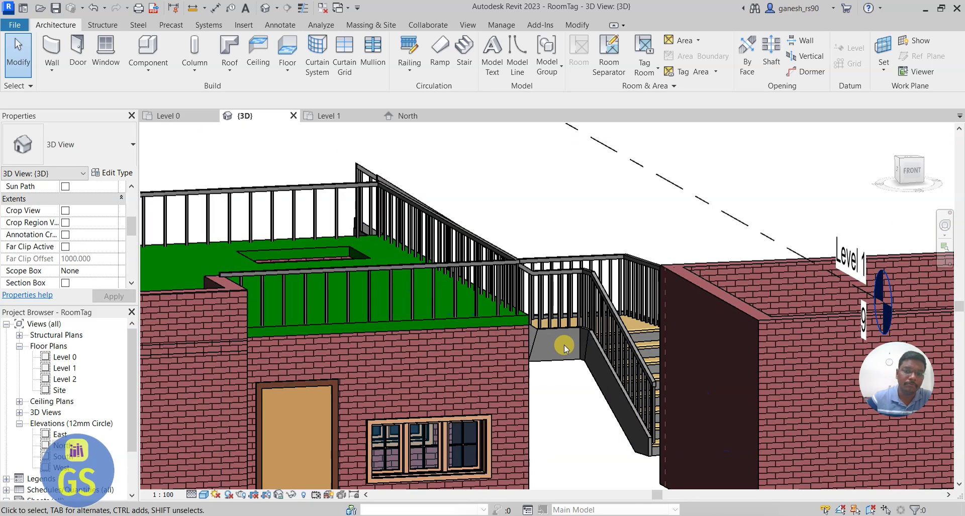
pyautogui.doubleClick(510, 322)
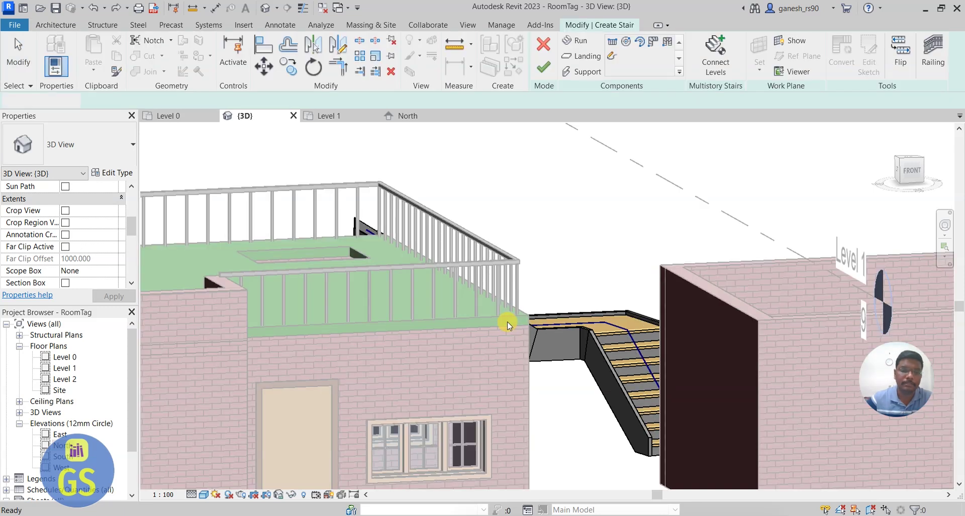
pyautogui.hotkey('ctrl', 'z')
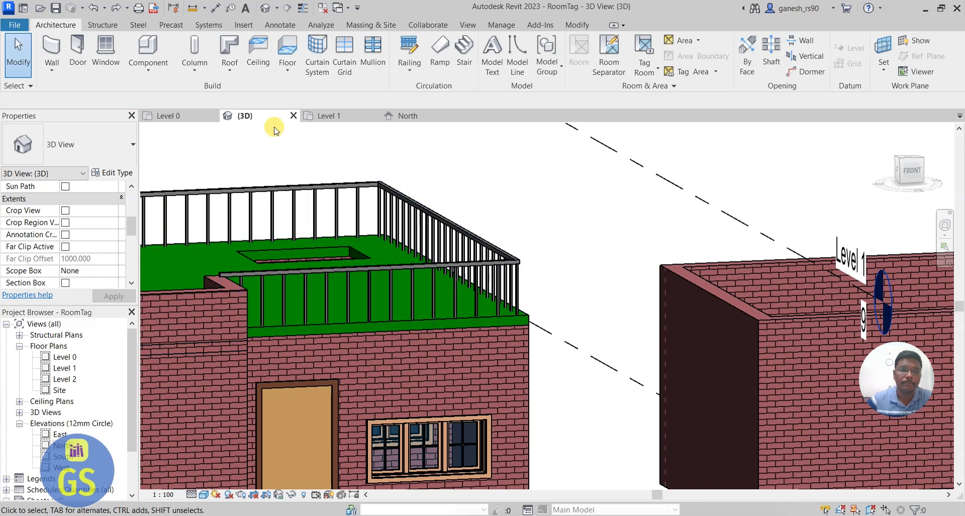
# - Start a new stair in the Level 0 floor plan, working in the area south of the house entrance
pyautogui.click(170, 115)
pyautogui.scroll(-3, 370, 338)
pyautogui.scroll(5, 503, 298)
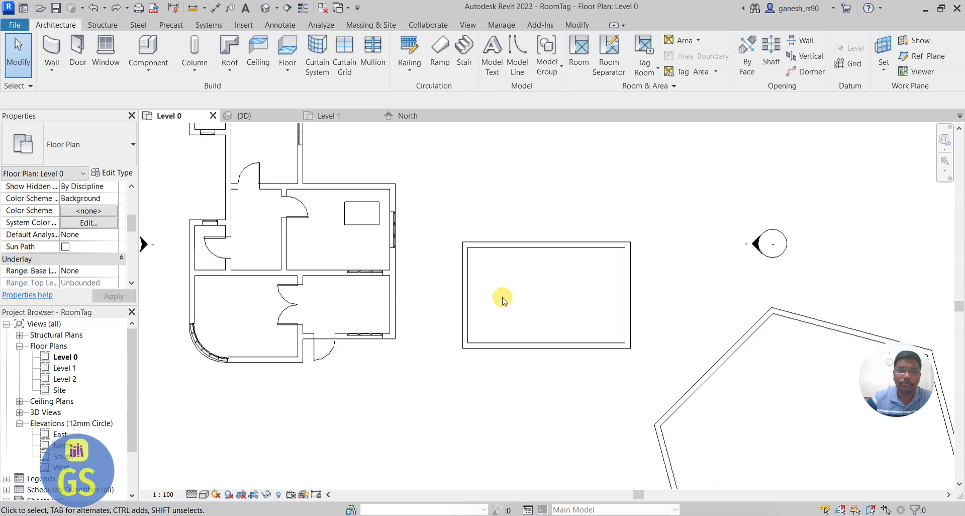
pyautogui.click(464, 53)
pyautogui.scroll(2, 356, 419)
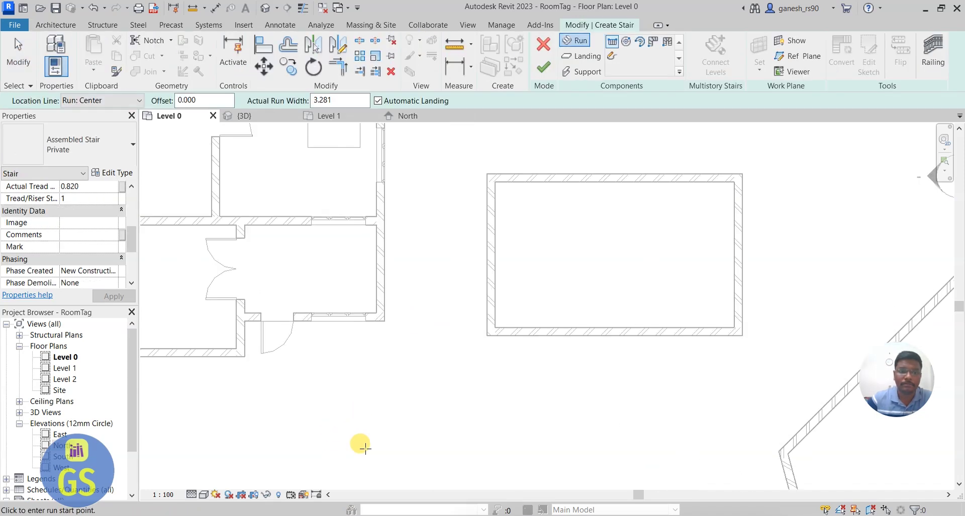
# - Try a 3.281 northward run and a separate 6.562 eastward run south of the house, and undo both runs
pyautogui.click(377, 449)
pyautogui.click(377, 411)
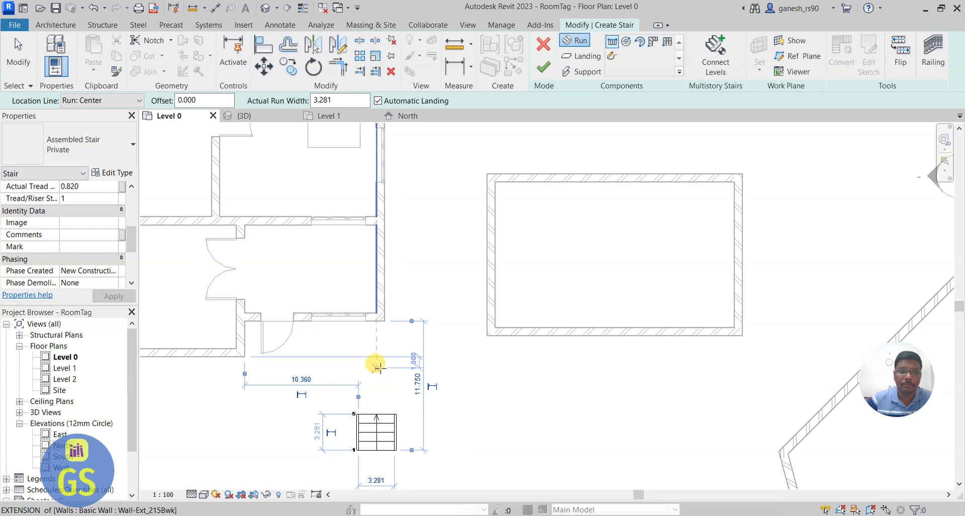
pyautogui.click(379, 366)
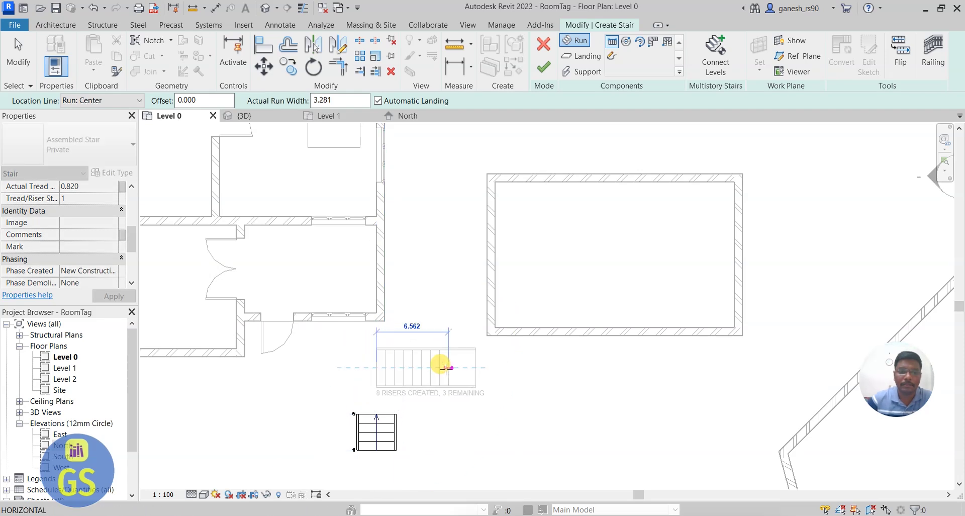
pyautogui.click(439, 368)
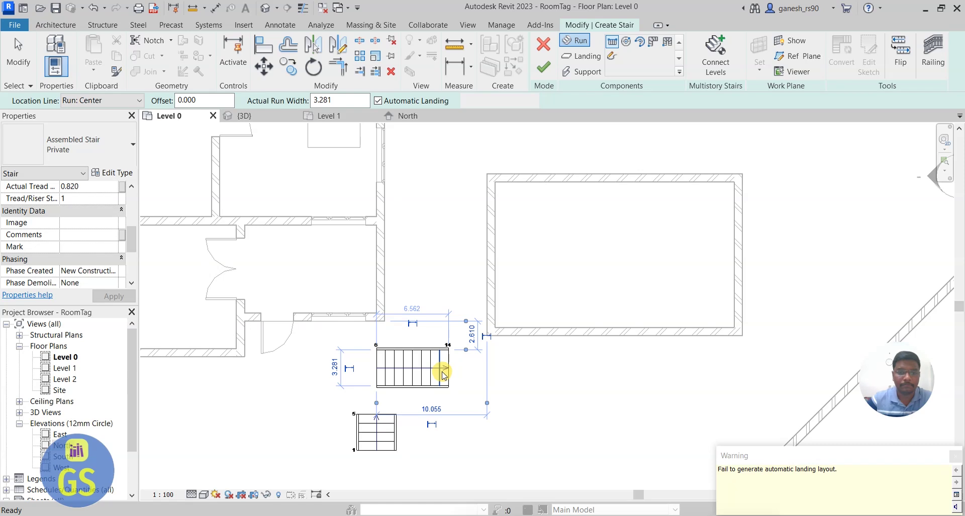
pyautogui.hotkey('ctrl', 'z')
pyautogui.hotkey('ctrl', 'z')
# - Sketch an L-shaped stair south of the house, with a 3.281 northward run and an eastward run joined by an automatic landing
pyautogui.click(364, 452)
pyautogui.click(366, 416)
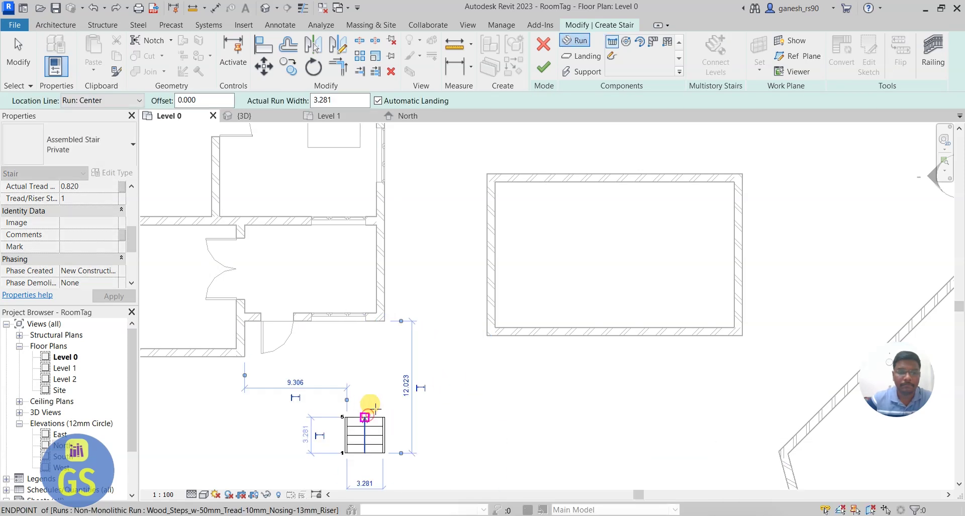
pyautogui.click(390, 388)
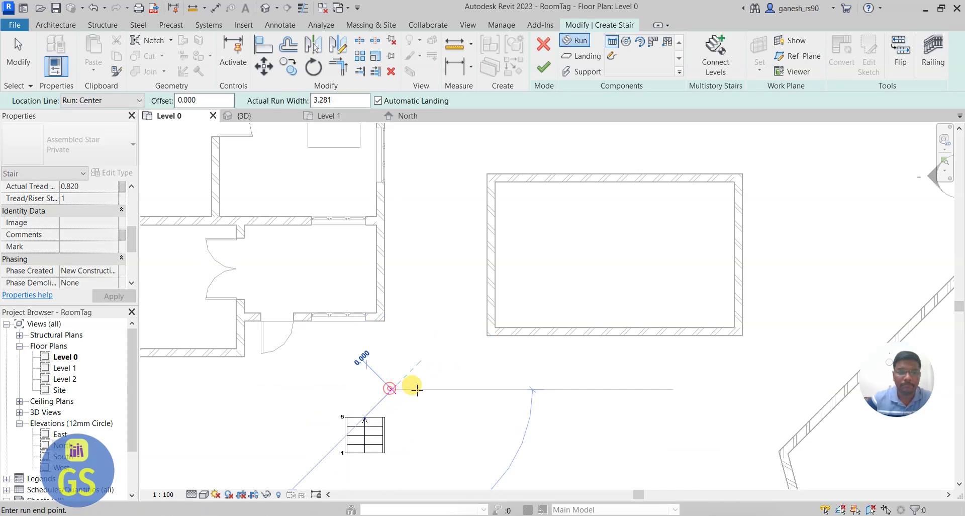
pyautogui.click(446, 388)
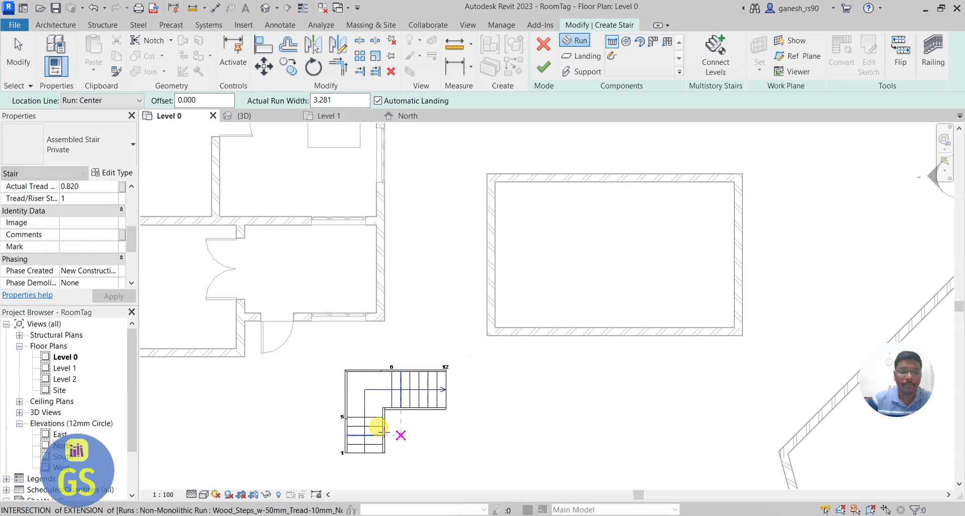
pyautogui.scroll(3, 362, 439)
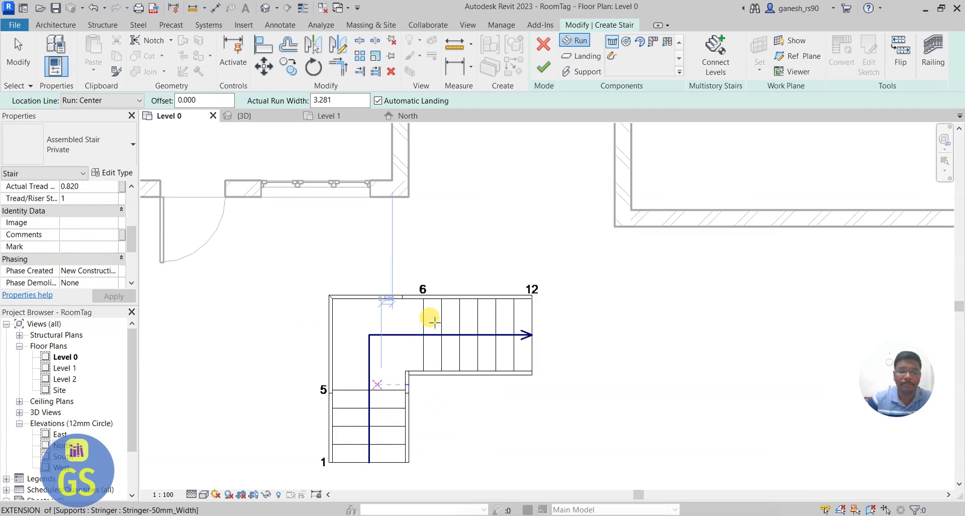
# - Finish the L-shaped stair south of the house and check it in the 3D view and the Level 1 floor plan
pyautogui.click(543, 68)
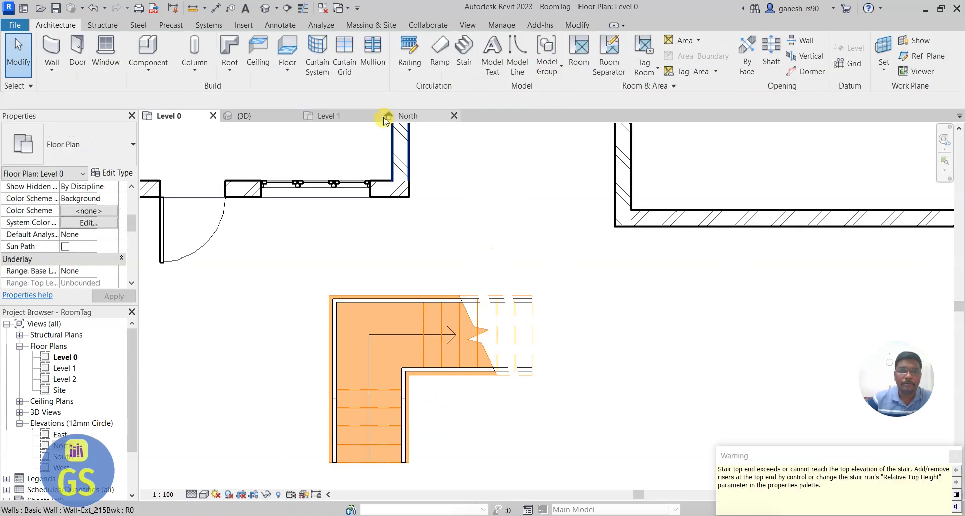
pyautogui.click(276, 117)
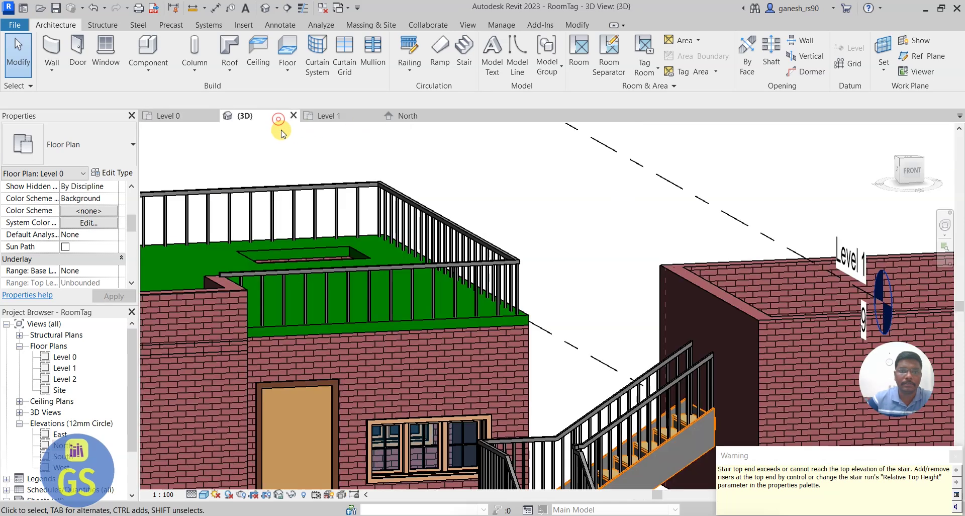
pyautogui.click(327, 116)
pyautogui.scroll(-5, 474, 310)
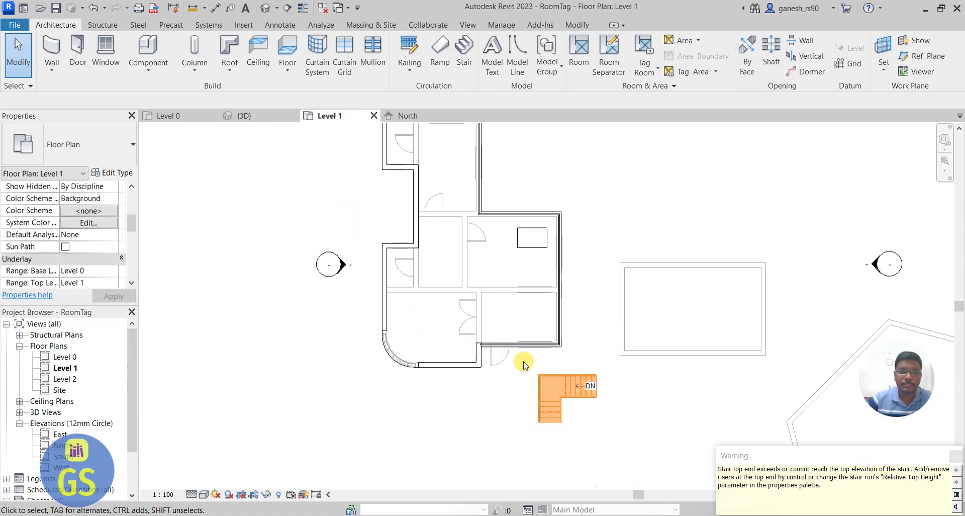
# - Connect the stair to Level 2 as a multistory stair in the North elevation, and view it in 3D
pyautogui.click(410, 116)
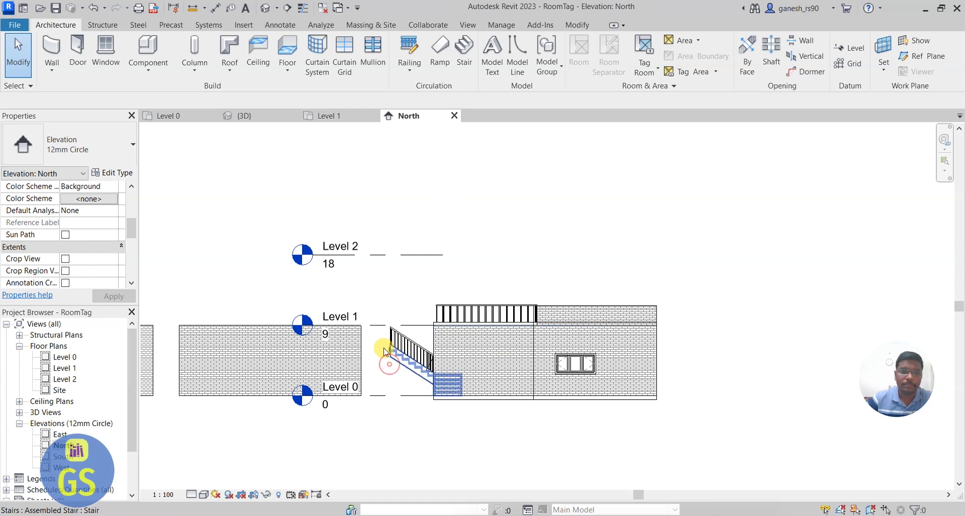
pyautogui.click(391, 364)
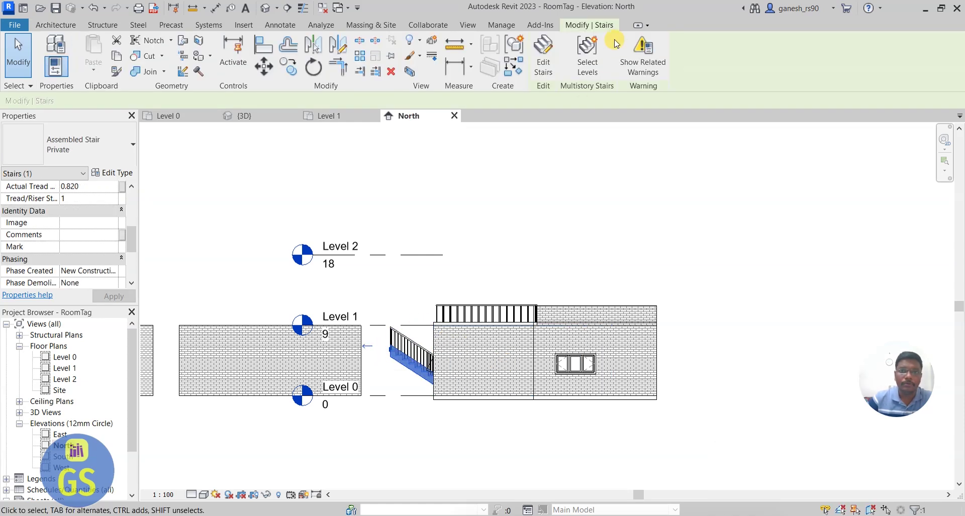
pyautogui.click(580, 68)
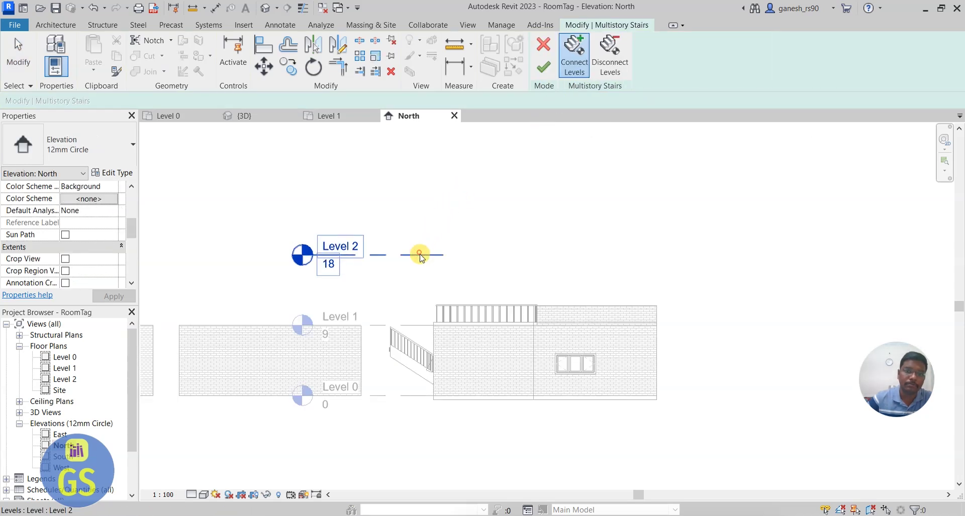
pyautogui.click(420, 255)
pyautogui.click(543, 67)
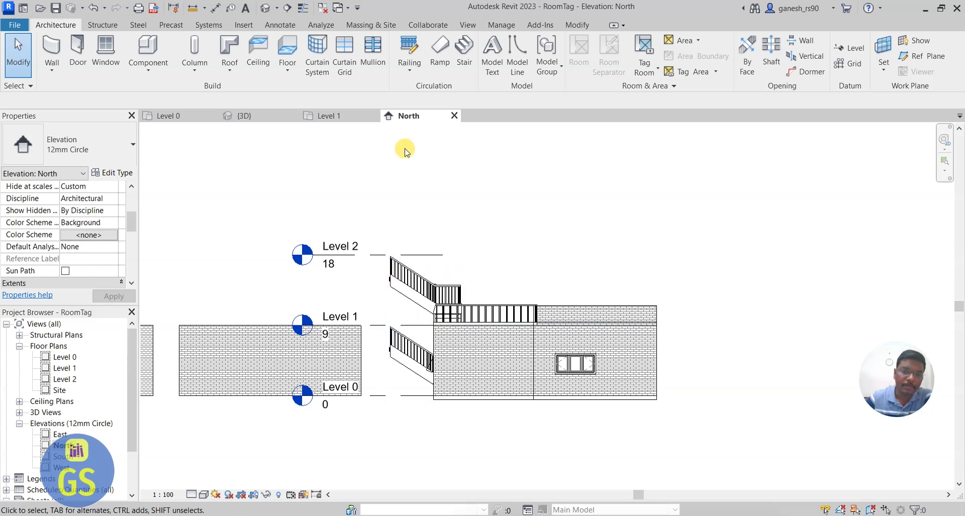
pyautogui.click(246, 115)
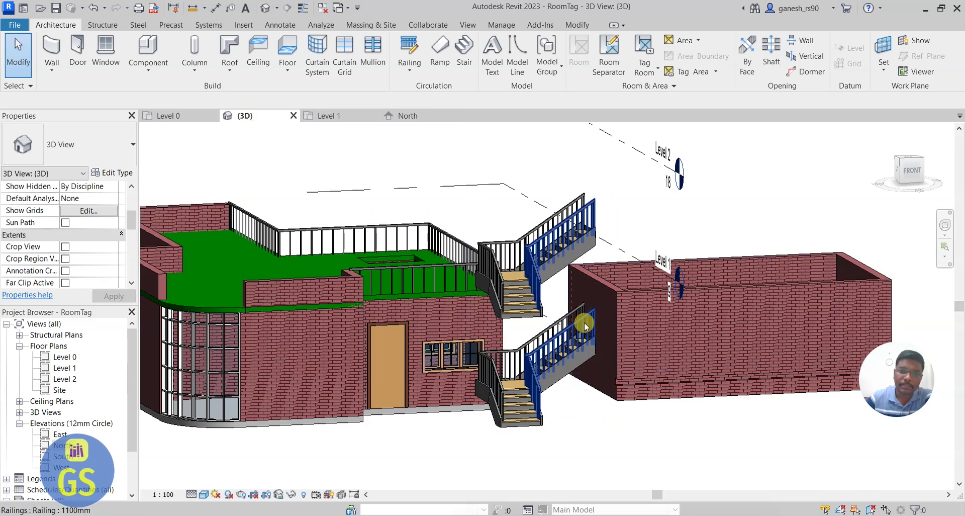
# - Remove the multistory stair beside the house, deleting its components in edit mode and leaving the stair editor
pyautogui.doubleClick(493, 308)
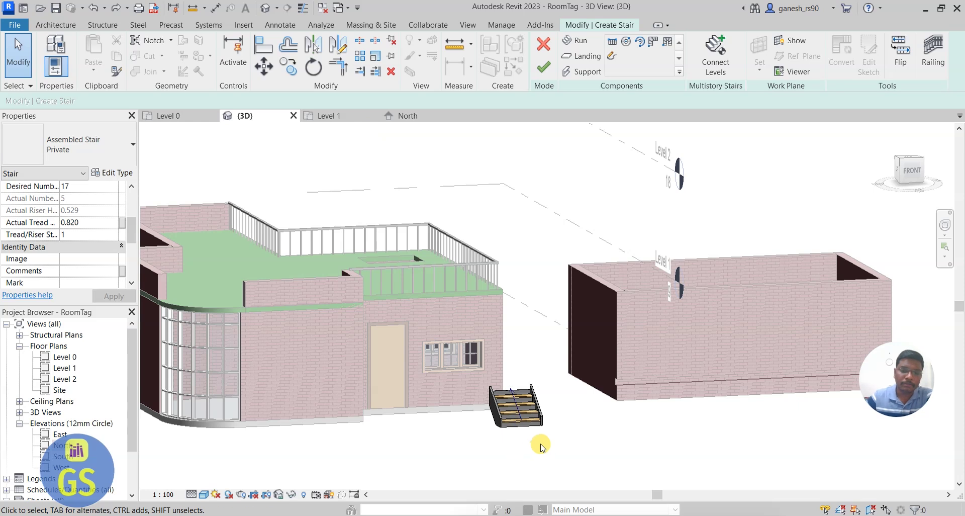
pyautogui.press('Delete')
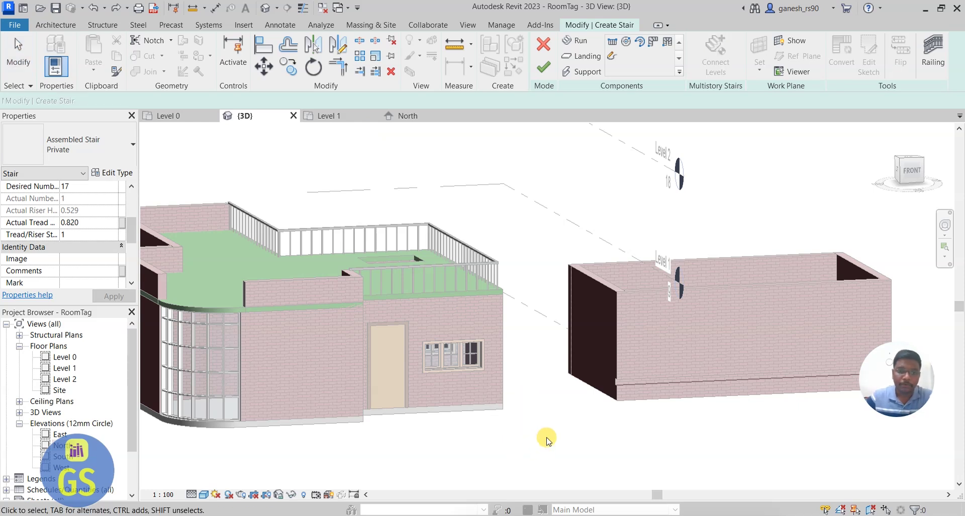
pyautogui.click(544, 45)
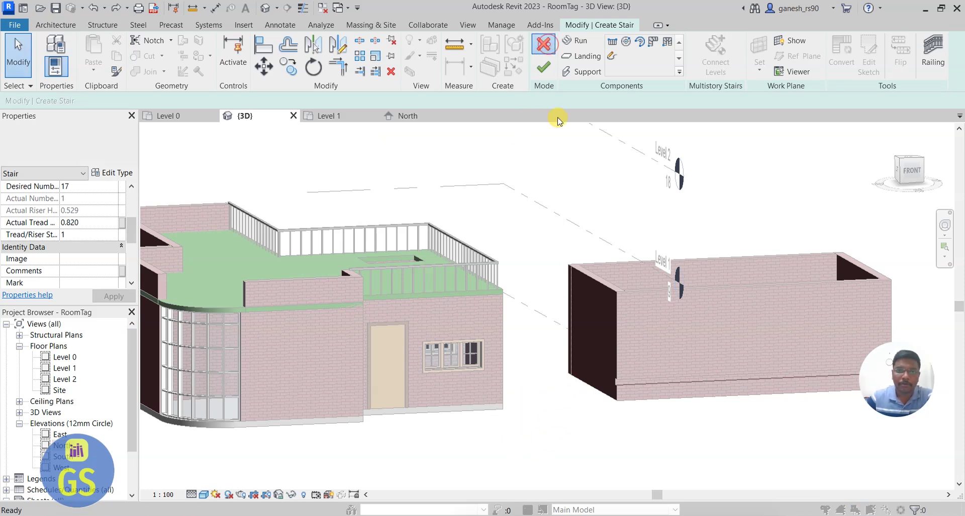
pyautogui.click(518, 281)
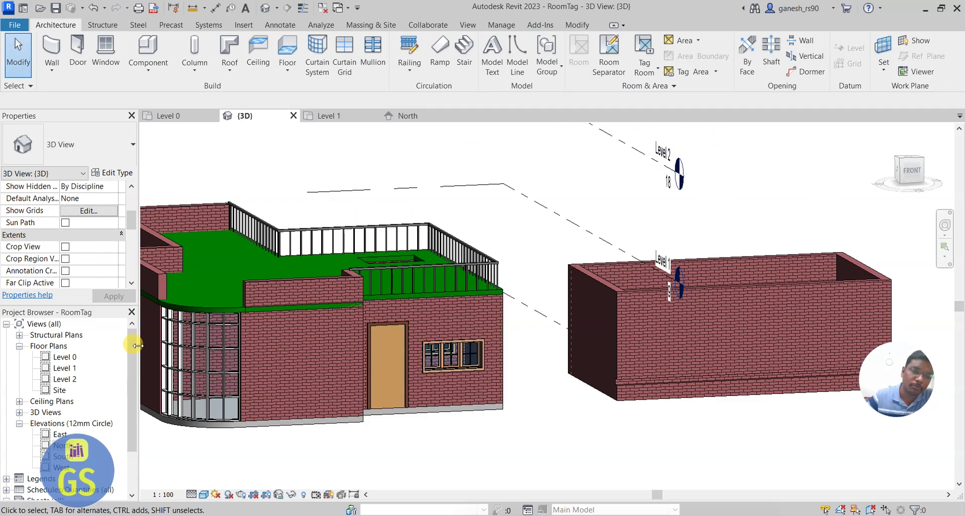
pyautogui.scroll(5, 194, 363)
pyautogui.scroll(1, 192, 366)
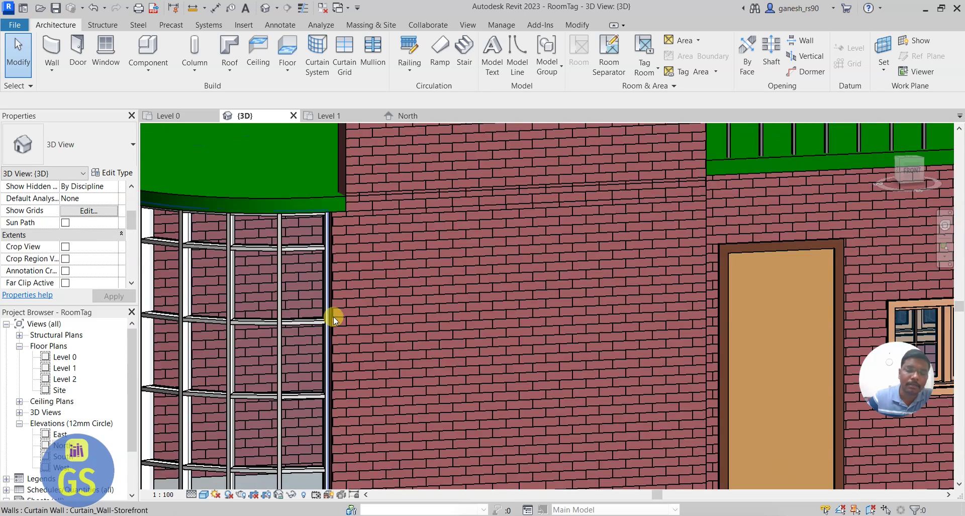
pyautogui.scroll(-4, 329, 322)
pyautogui.scroll(-3, 599, 206)
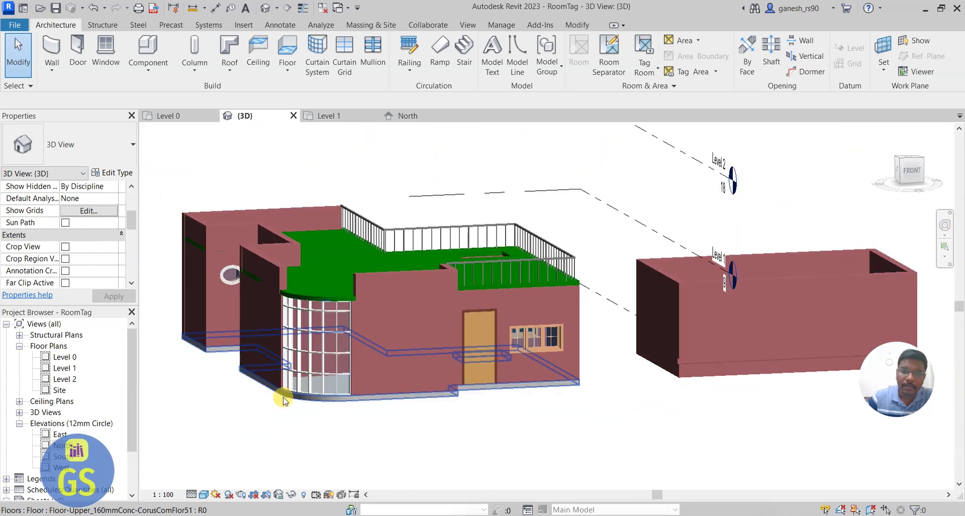
pyautogui.scroll(-1, 623, 289)
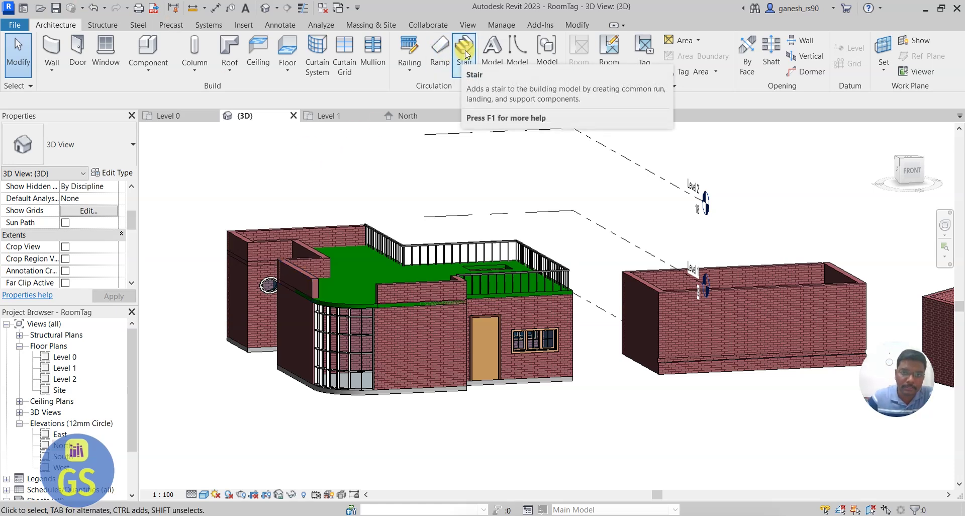
pyautogui.scroll(5, 491, 300)
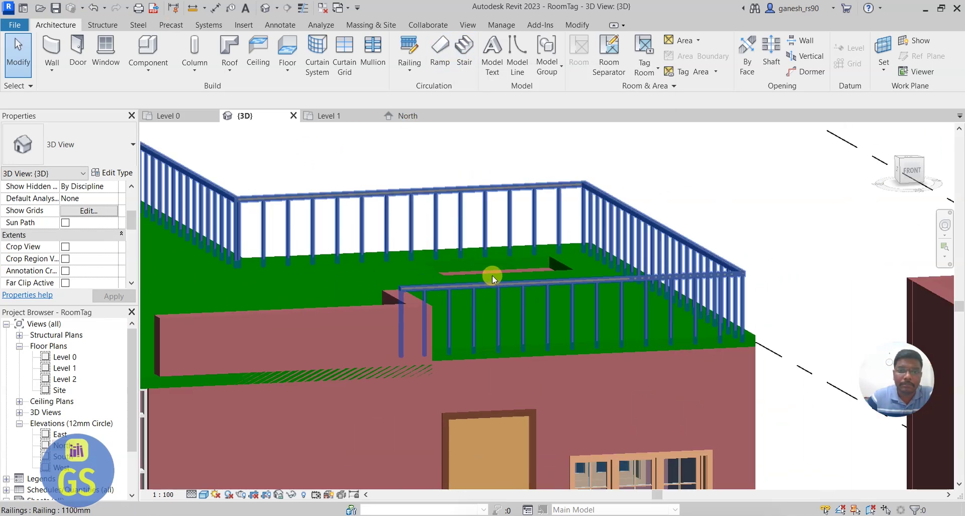